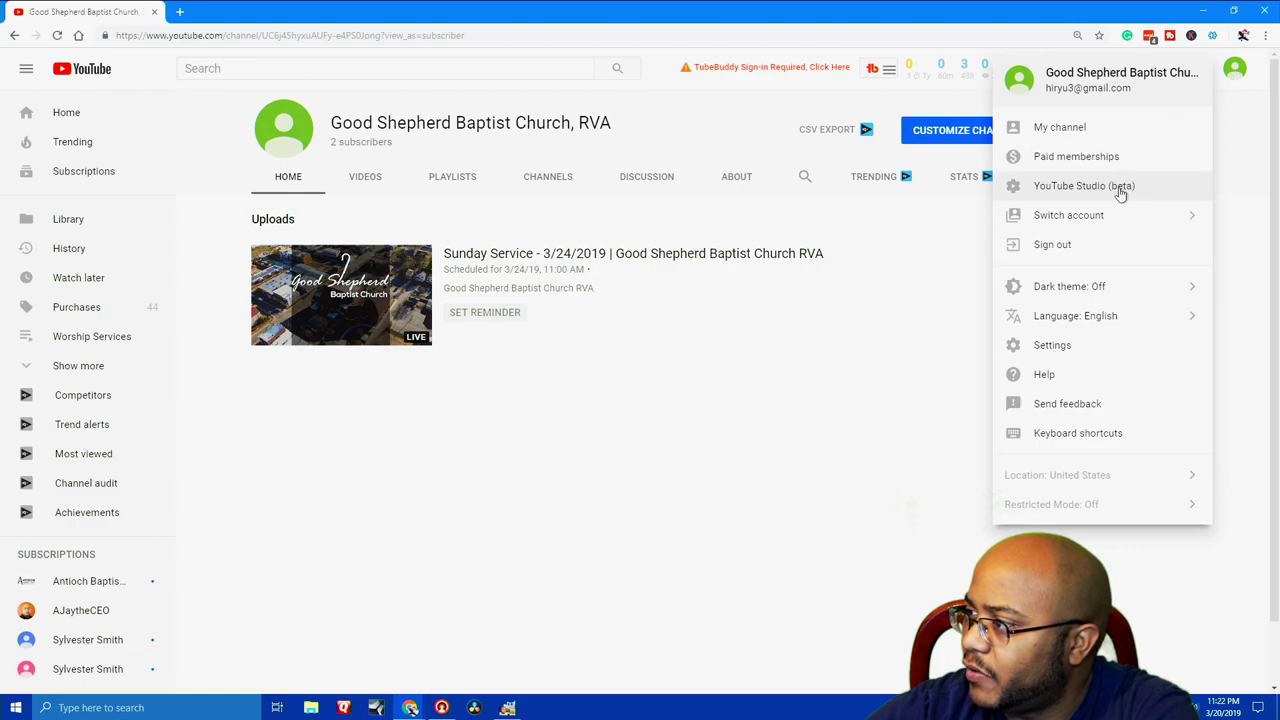
# Step: Go from the new YouTube Studio back to the Creator Studio Classic dashboard, skipping the feedback survey
pyautogui.click(1117, 188)
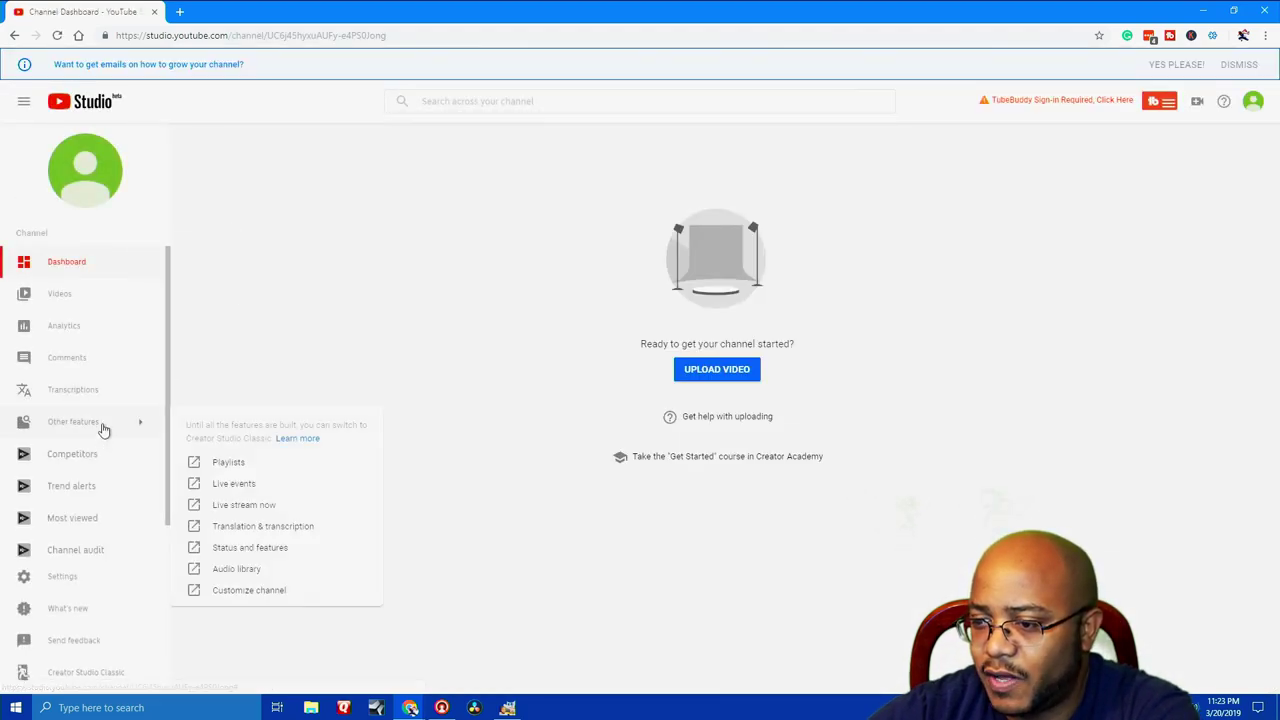
pyautogui.click(76, 675)
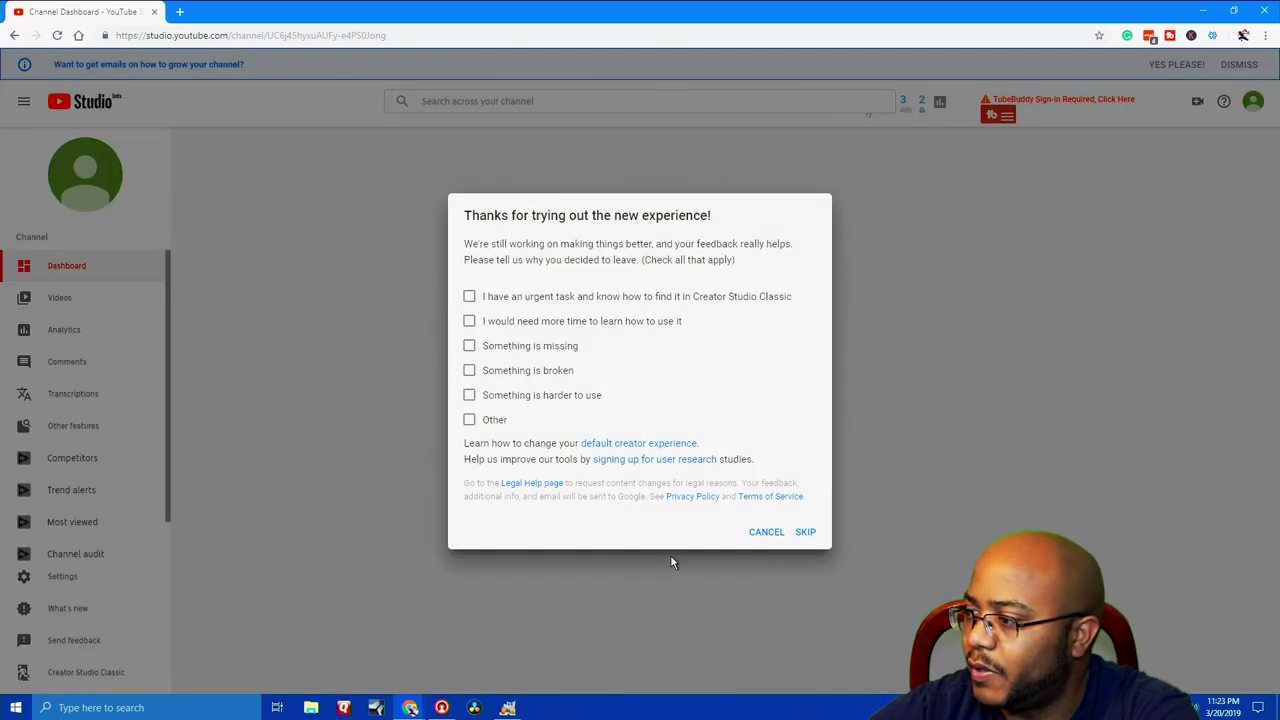
pyautogui.click(804, 533)
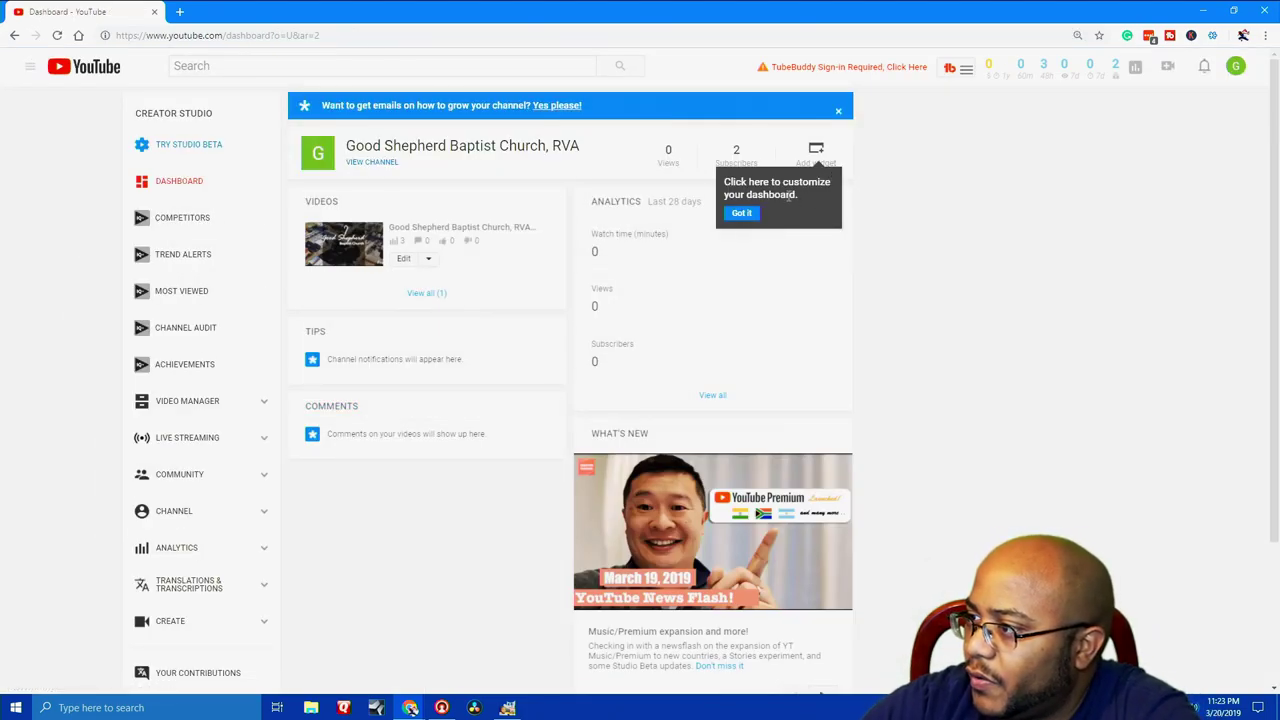
# Step: Dismiss the dashboard tip and open Channel > Upload defaults
pyautogui.click(743, 214)
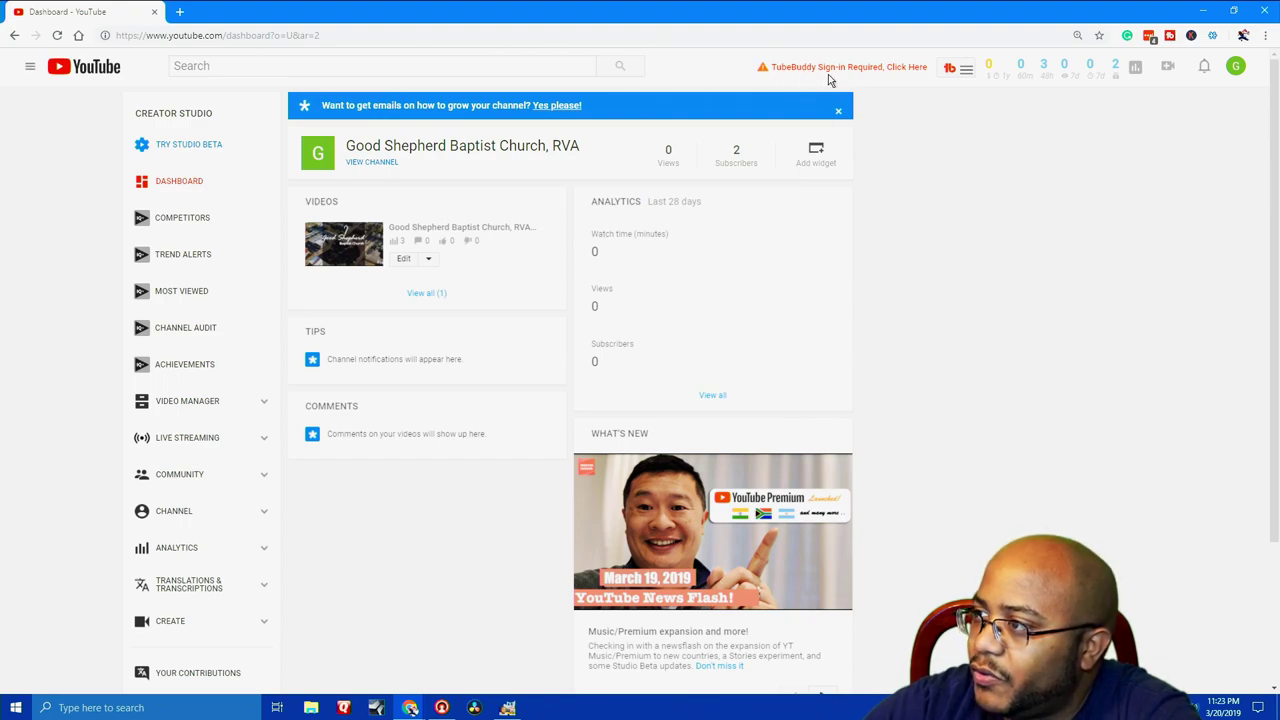
pyautogui.moveTo(1036, 80)
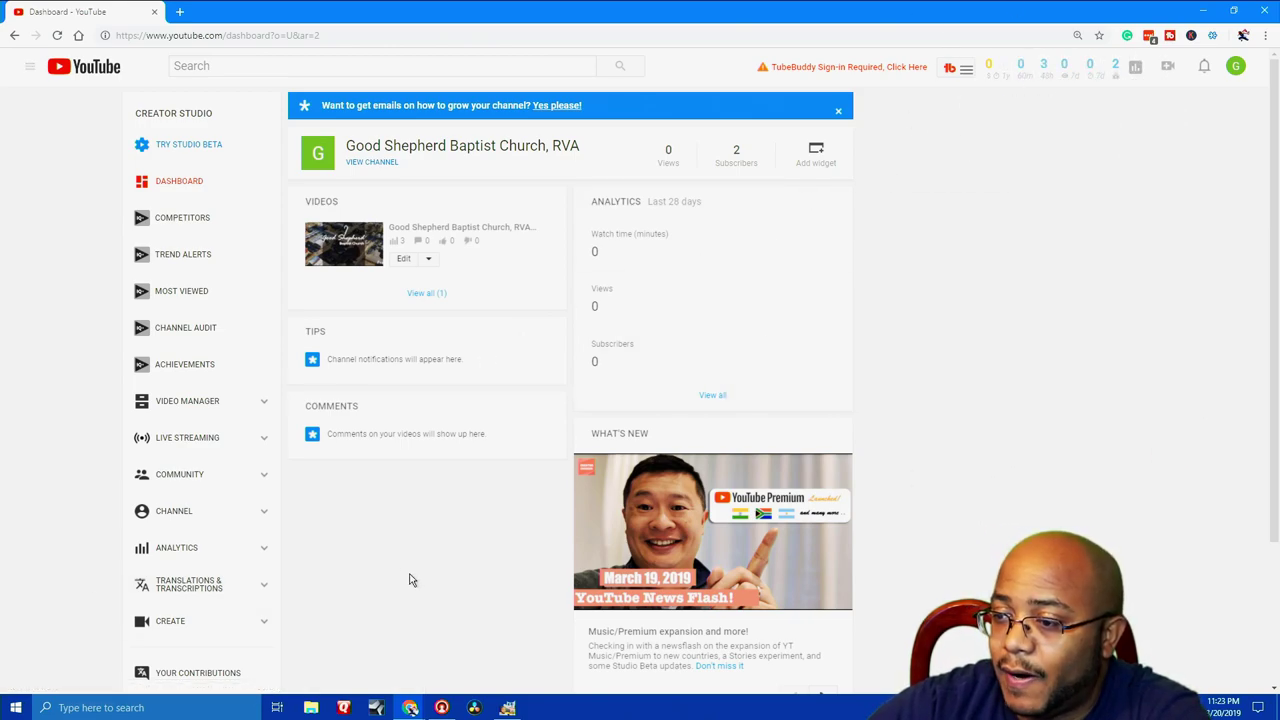
pyautogui.scroll(-3, 264, 555)
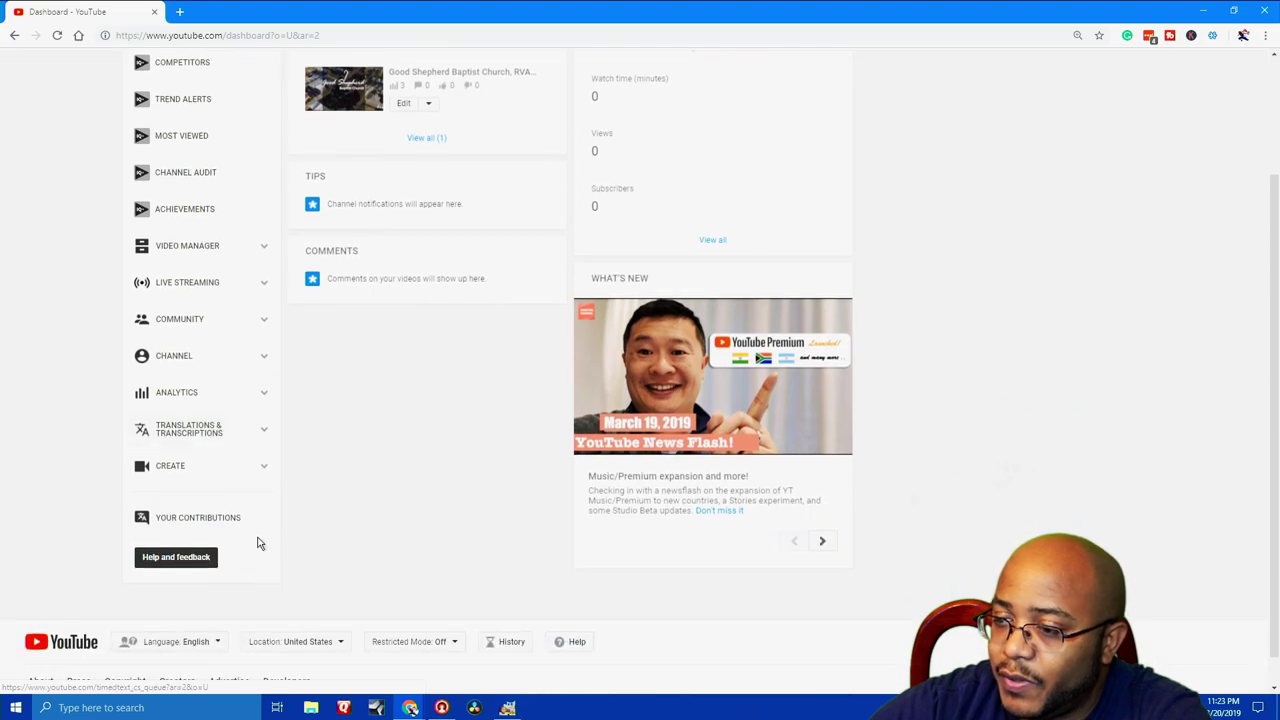
pyautogui.click(262, 359)
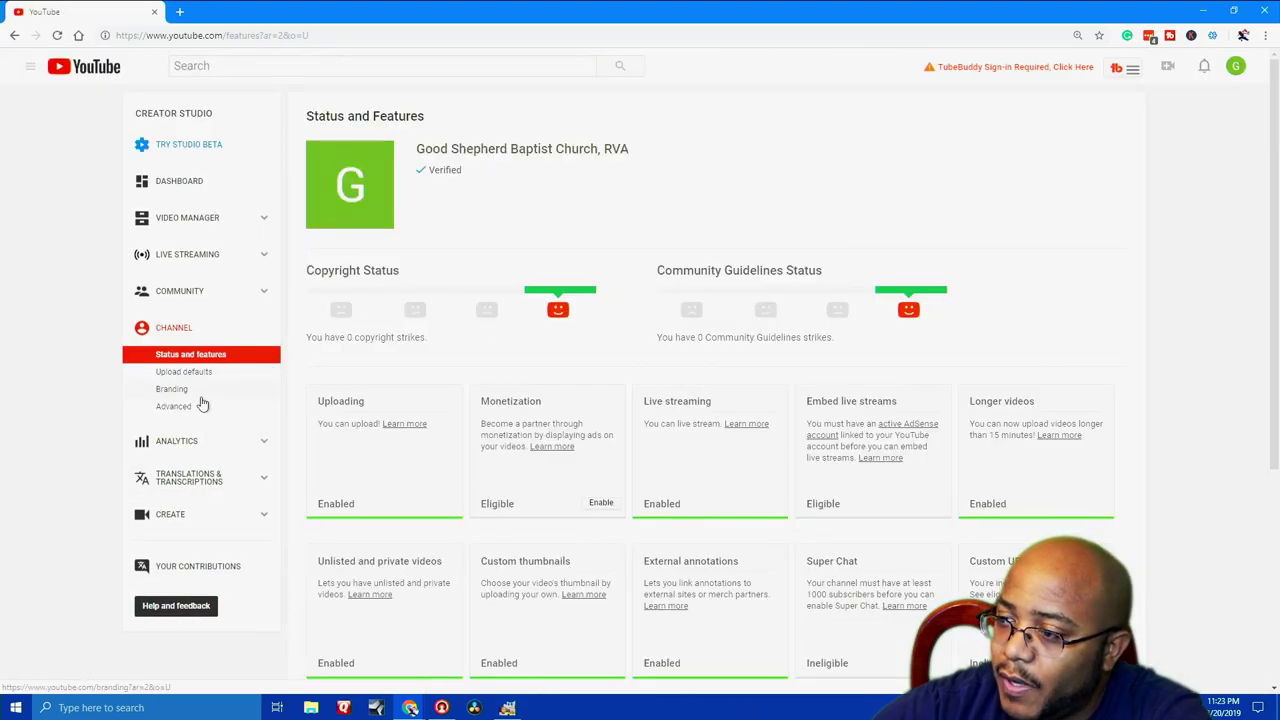
pyautogui.click(186, 554)
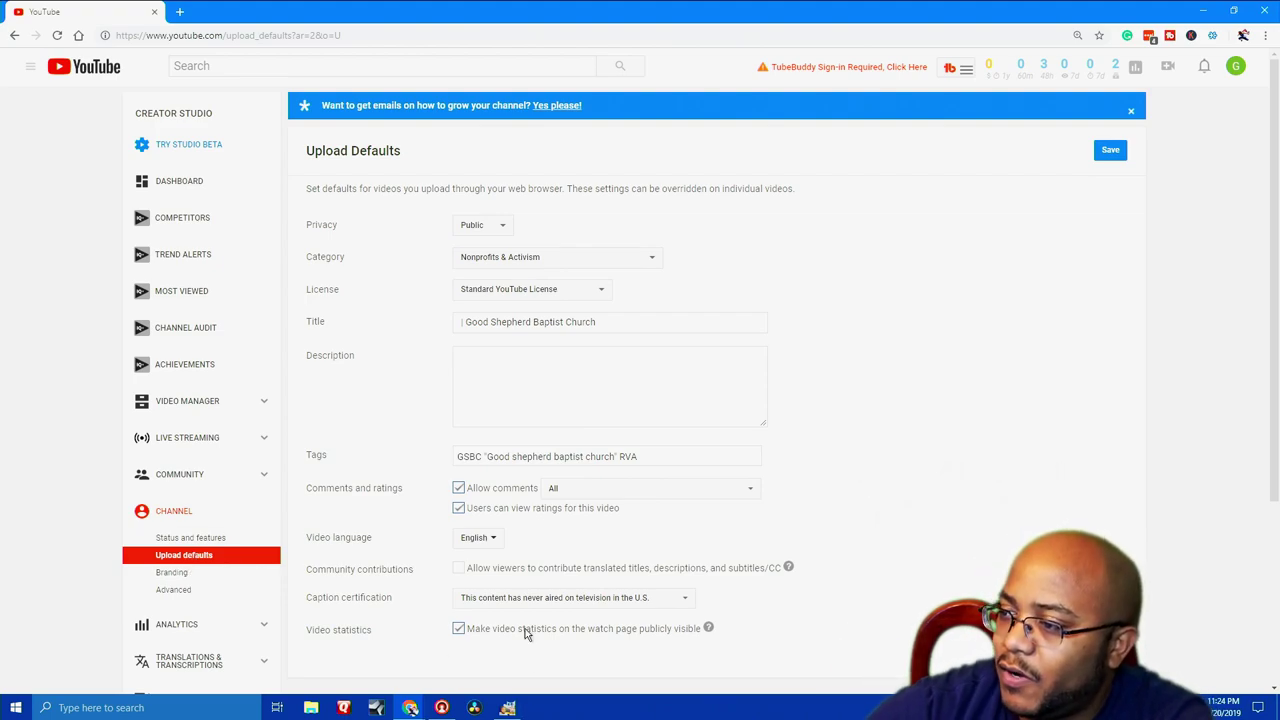
# Step: Copy the default title 'Good Shepherd Baptist Church' and paste it into a new YouTube tab's search box
pyautogui.moveTo(608, 321); pyautogui.dragTo(463, 322)
pyautogui.rightClick(465, 322)
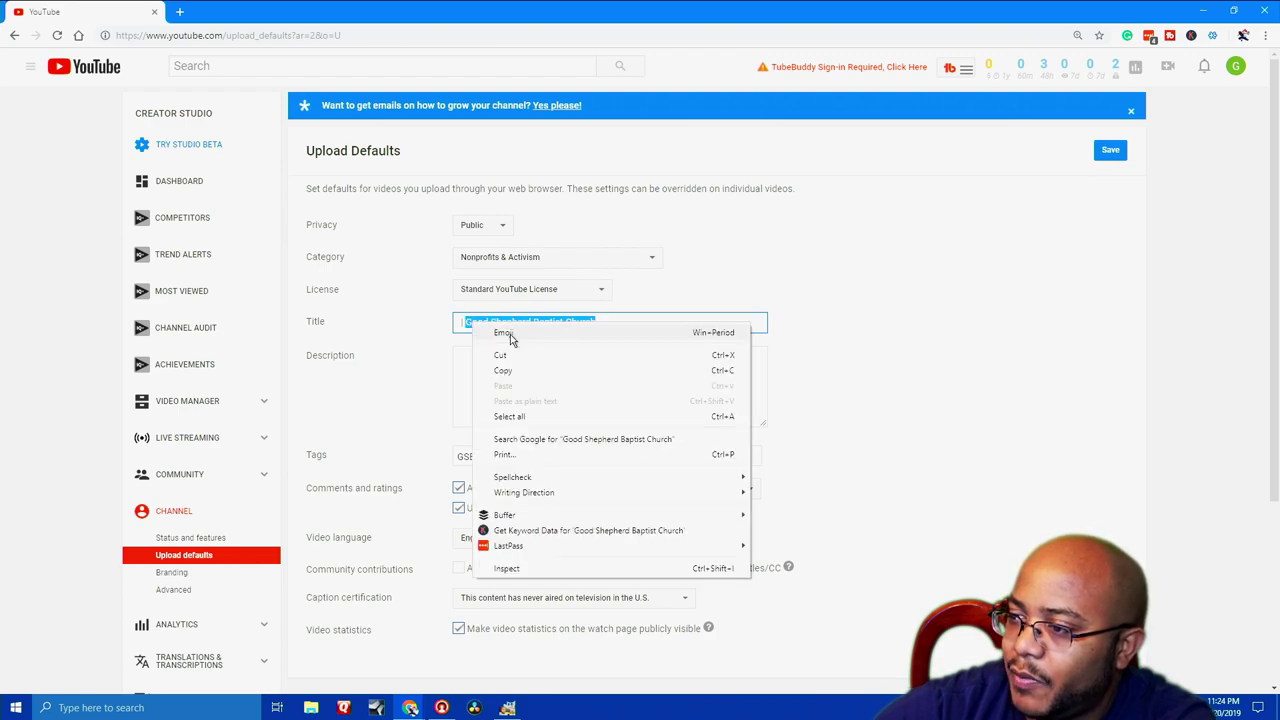
pyautogui.click(517, 372)
pyautogui.middleClick(114, 74)
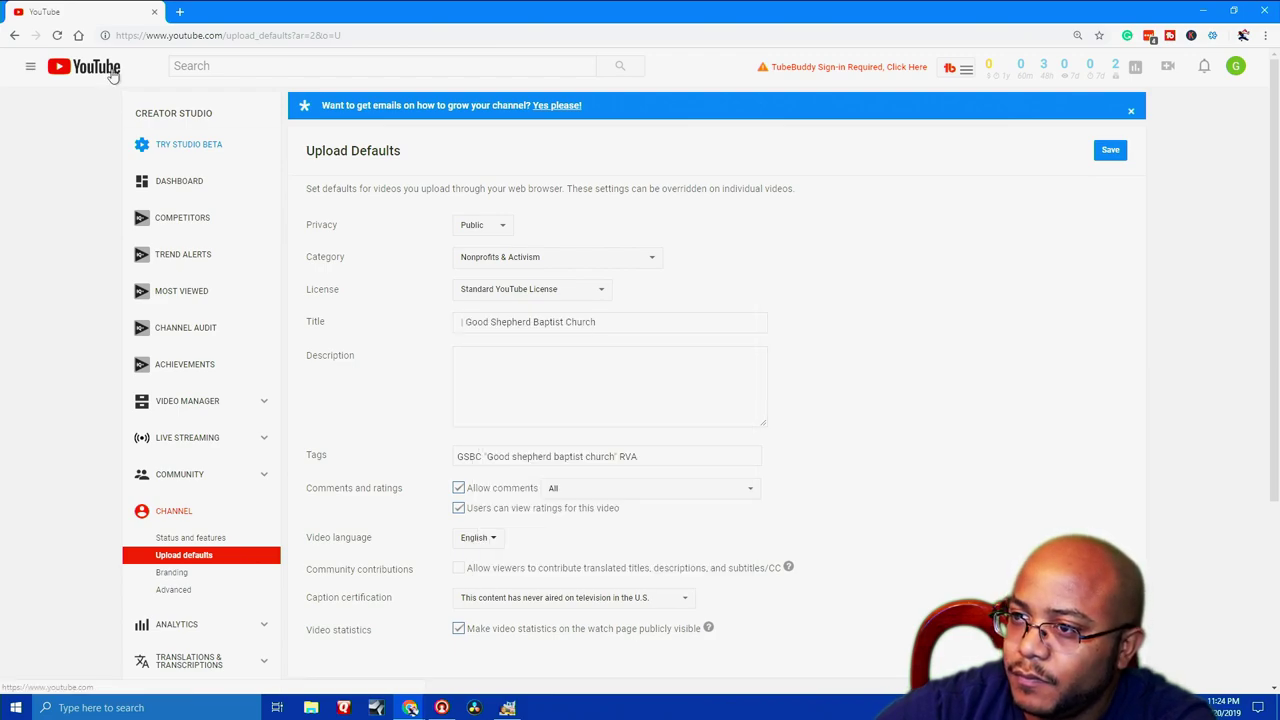
pyautogui.click(223, 11)
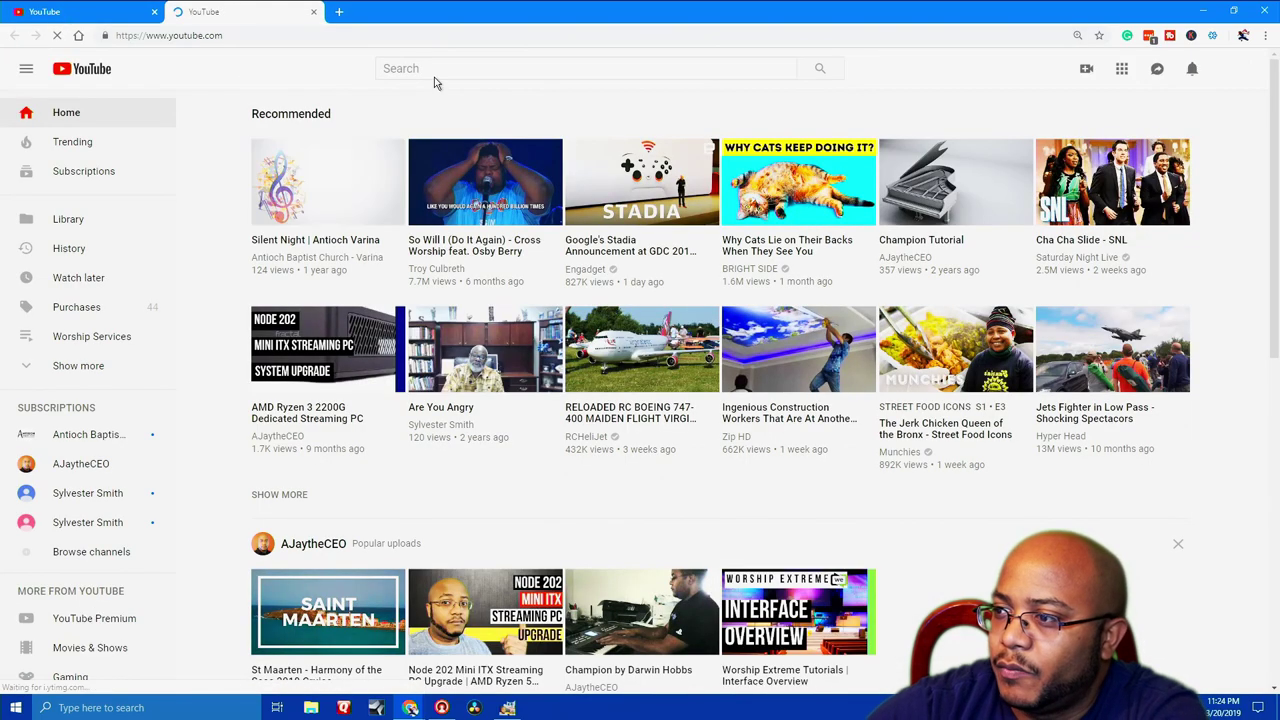
pyautogui.rightClick(448, 73)
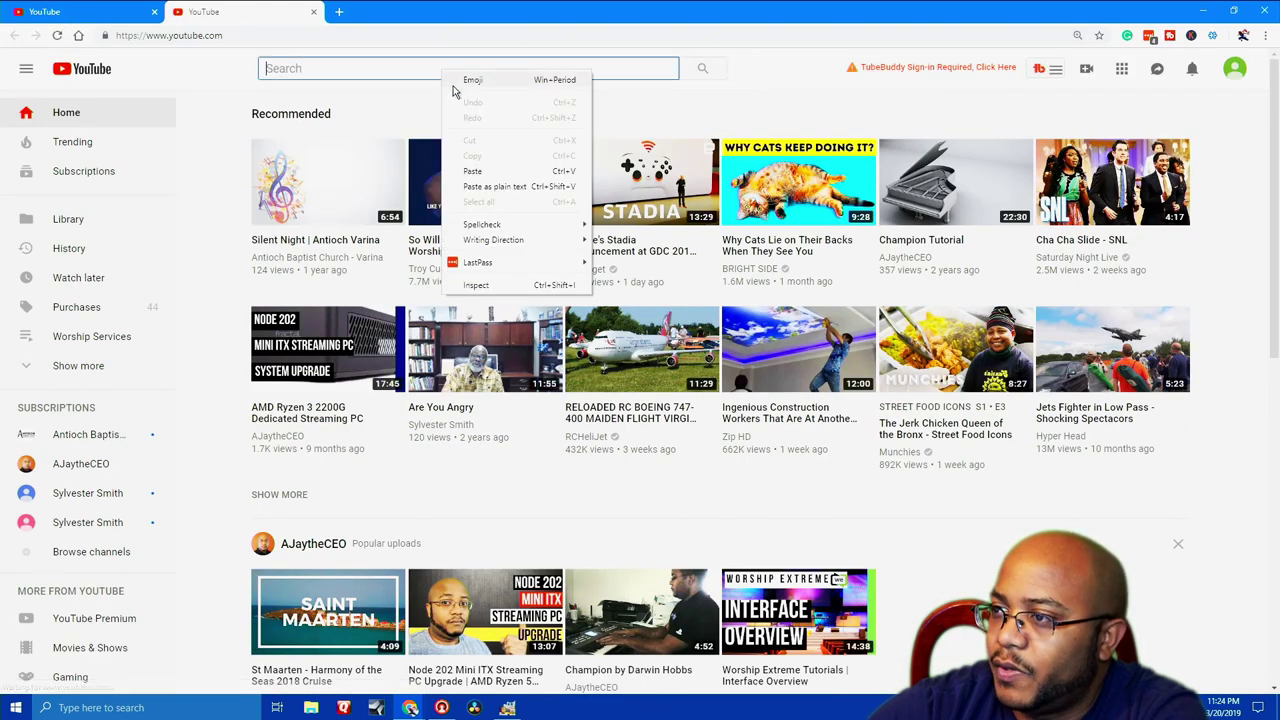
pyautogui.click(472, 171)
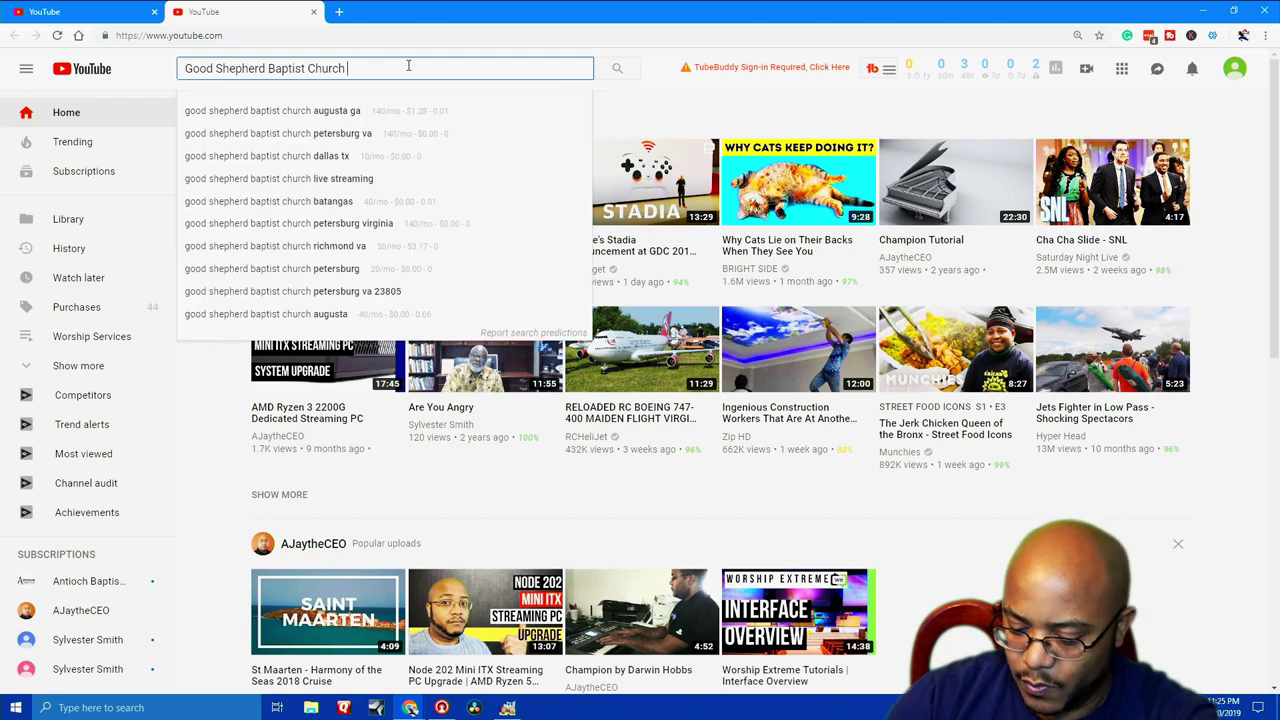
pyautogui.write('RVA')
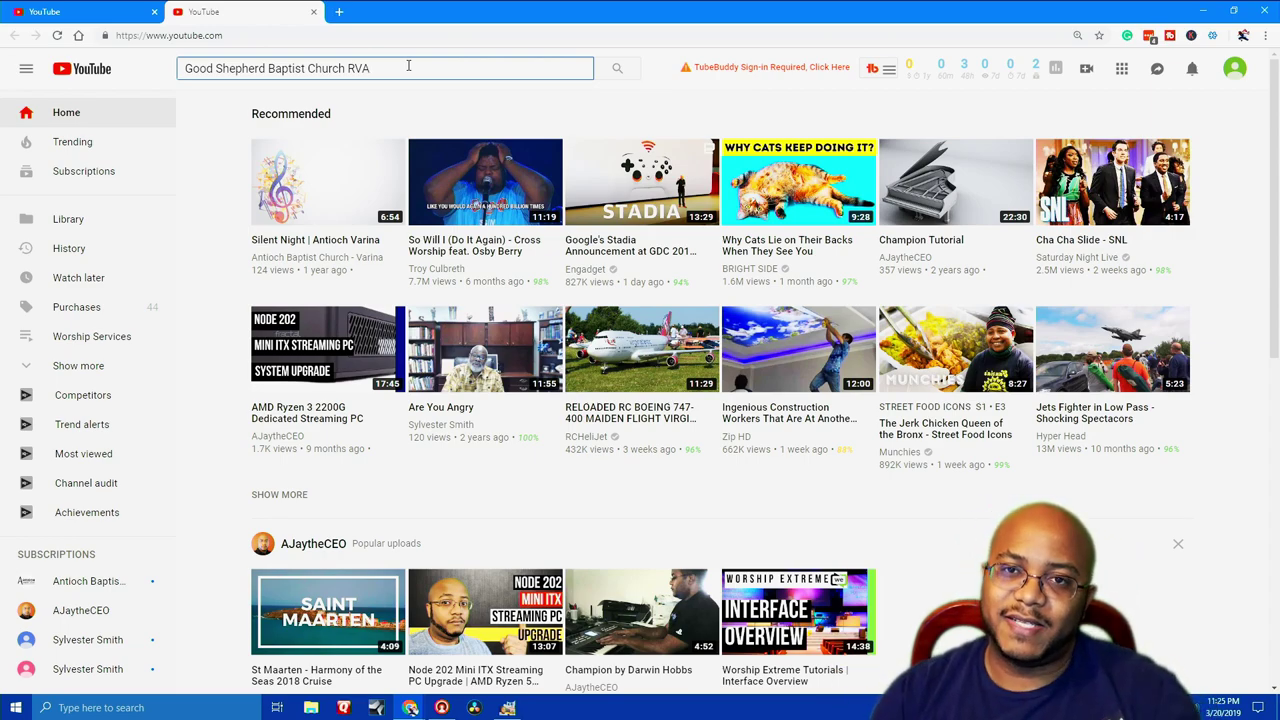
pyautogui.press('BackSpace')
pyautogui.press('BackSpace')
pyautogui.press('BackSpace')
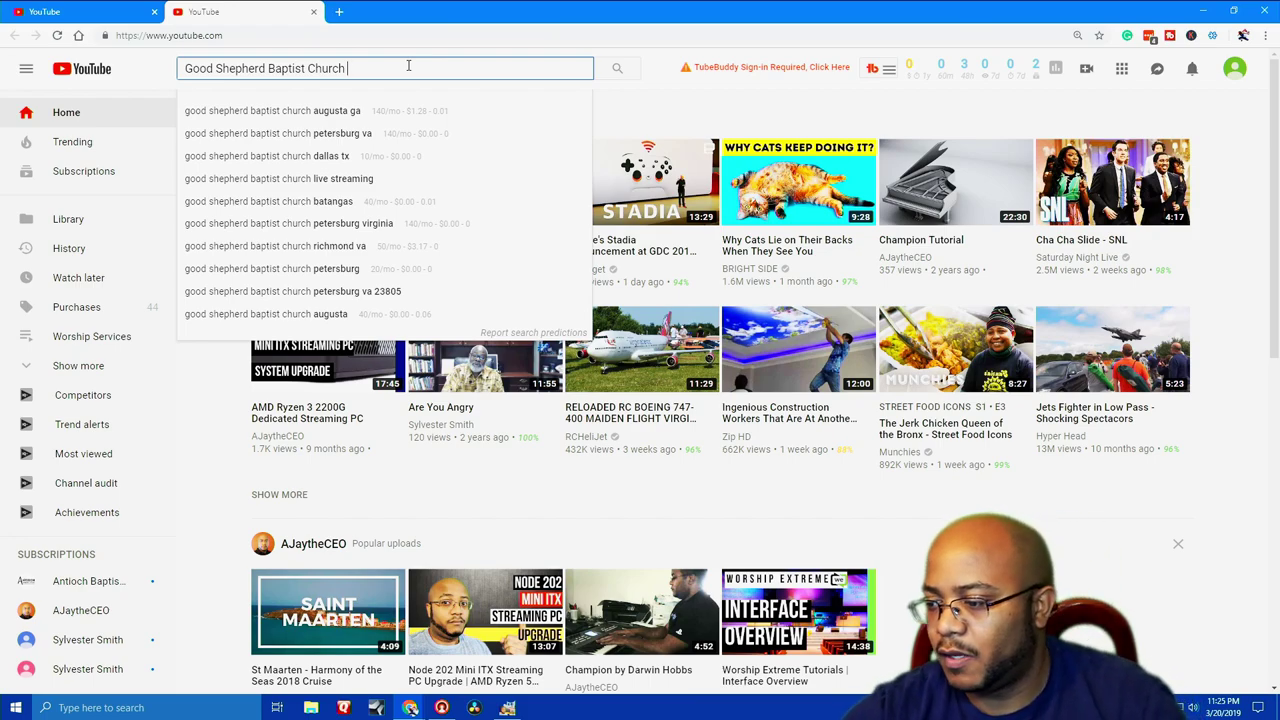
# Step: Launch Paint from the Windows search, then minimize it to return to the browser
pyautogui.click(128, 710)
pyautogui.write('pa')
pyautogui.press('Return')
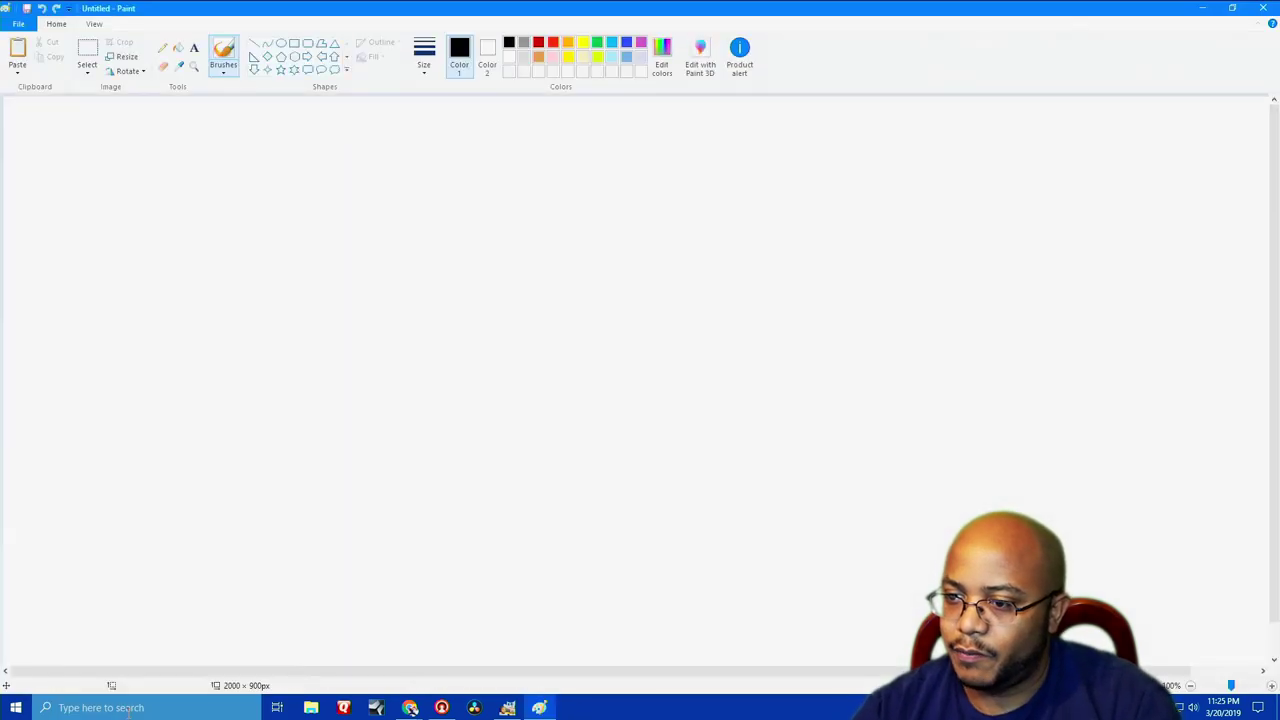
pyautogui.hotkey('alt', 'Tab')
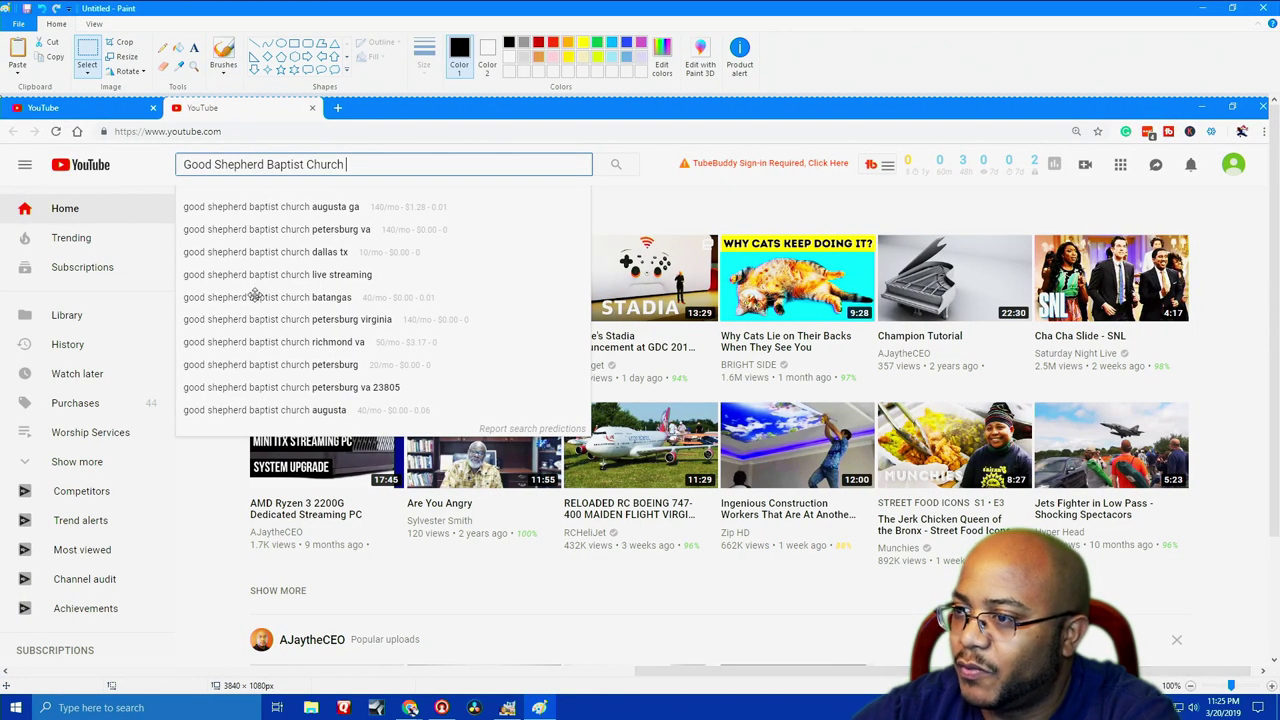
pyautogui.rightClick(925, 6)
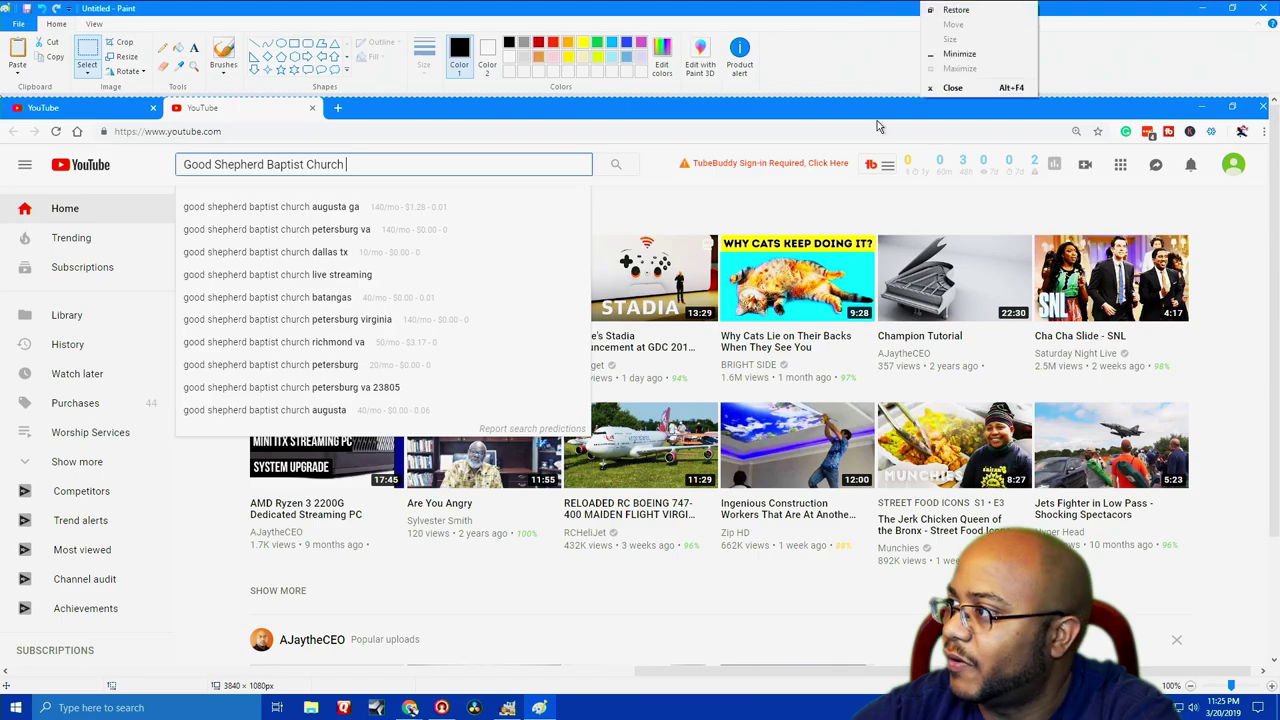
pyautogui.click(1201, 8)
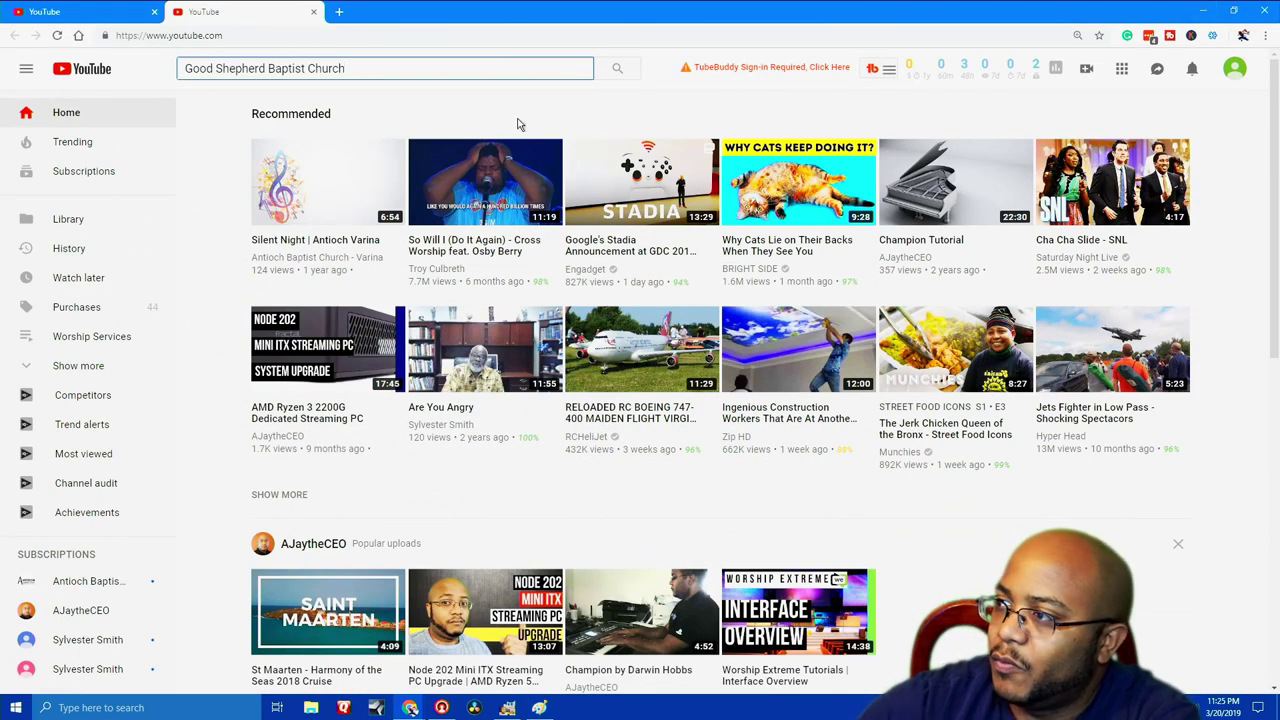
# Step: Search YouTube for 'Good Shepherd Baptist Church' and scroll through the results and vidIQ keyword tags
pyautogui.click(613, 68)
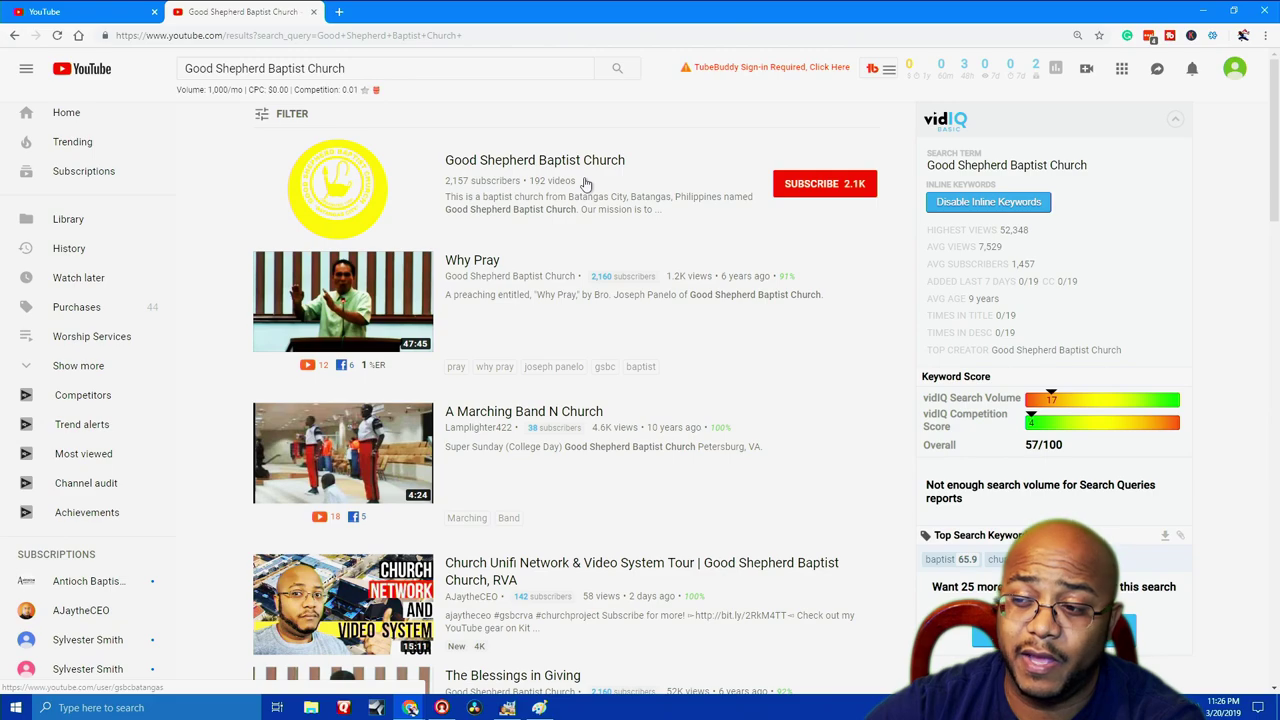
pyautogui.scroll(-2, 618, 262)
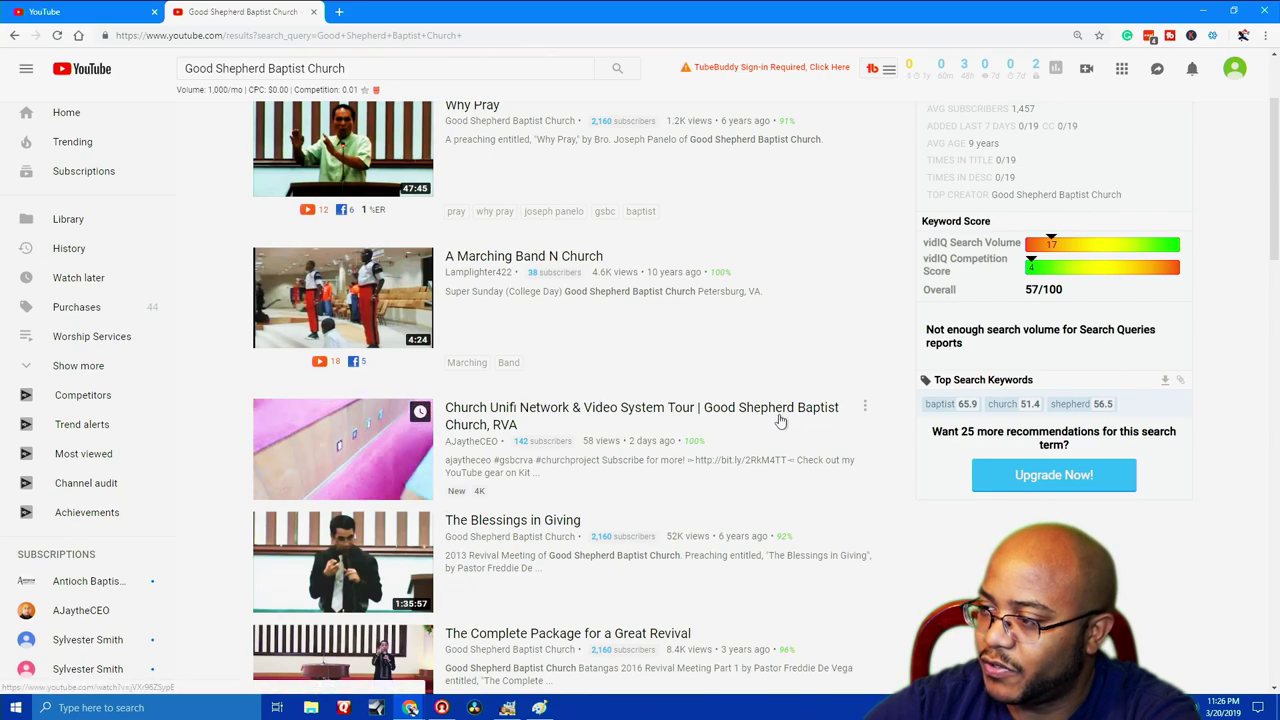
pyautogui.scroll(2, 750, 421)
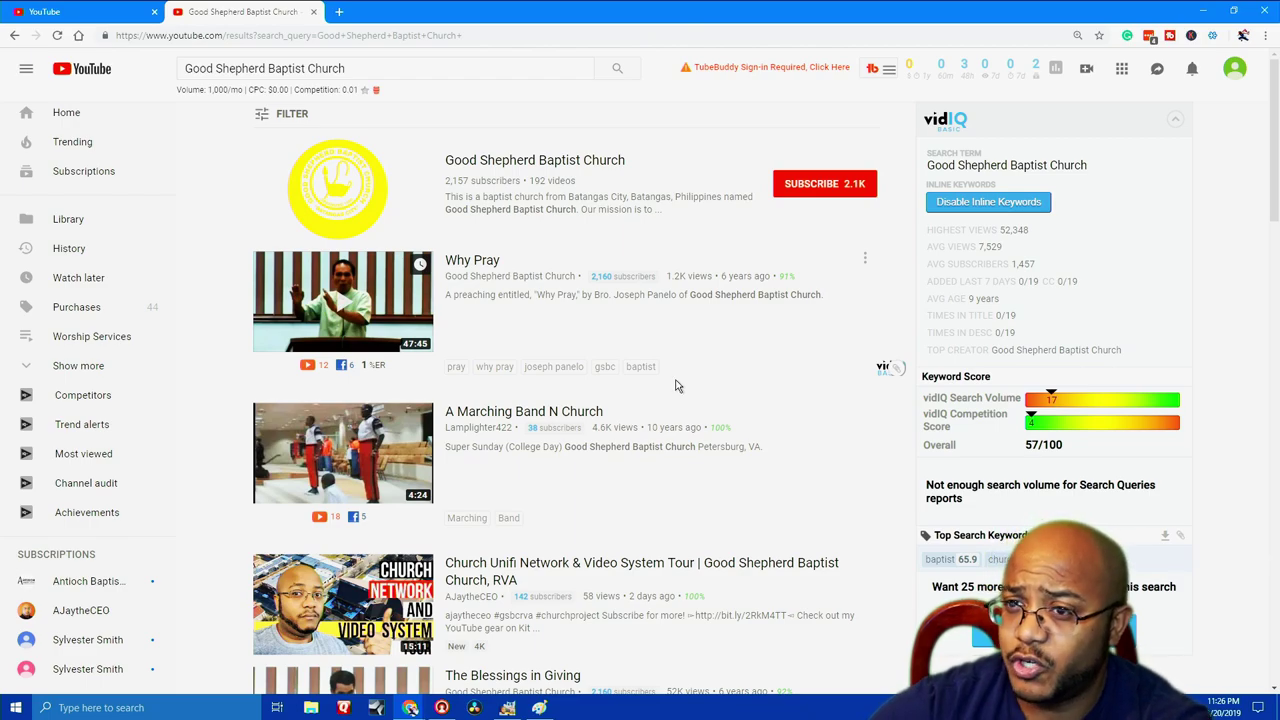
pyautogui.scroll(-3, 678, 371)
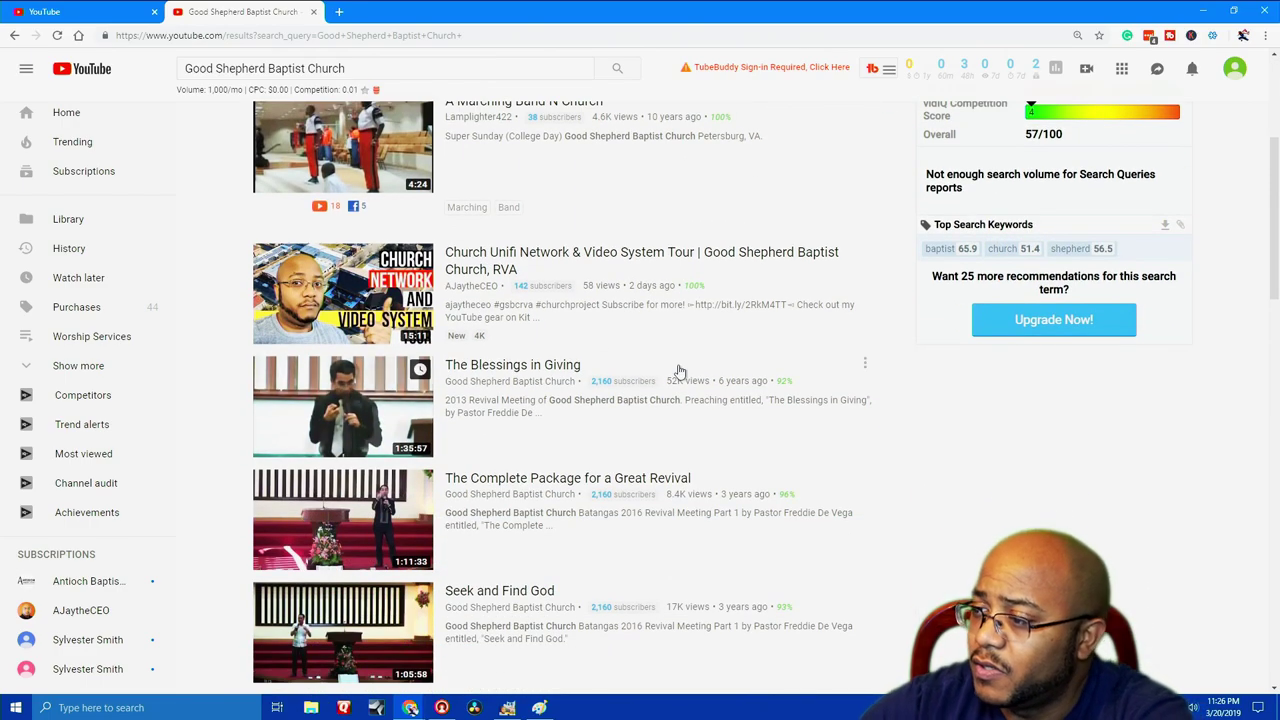
pyautogui.scroll(3, 910, 428)
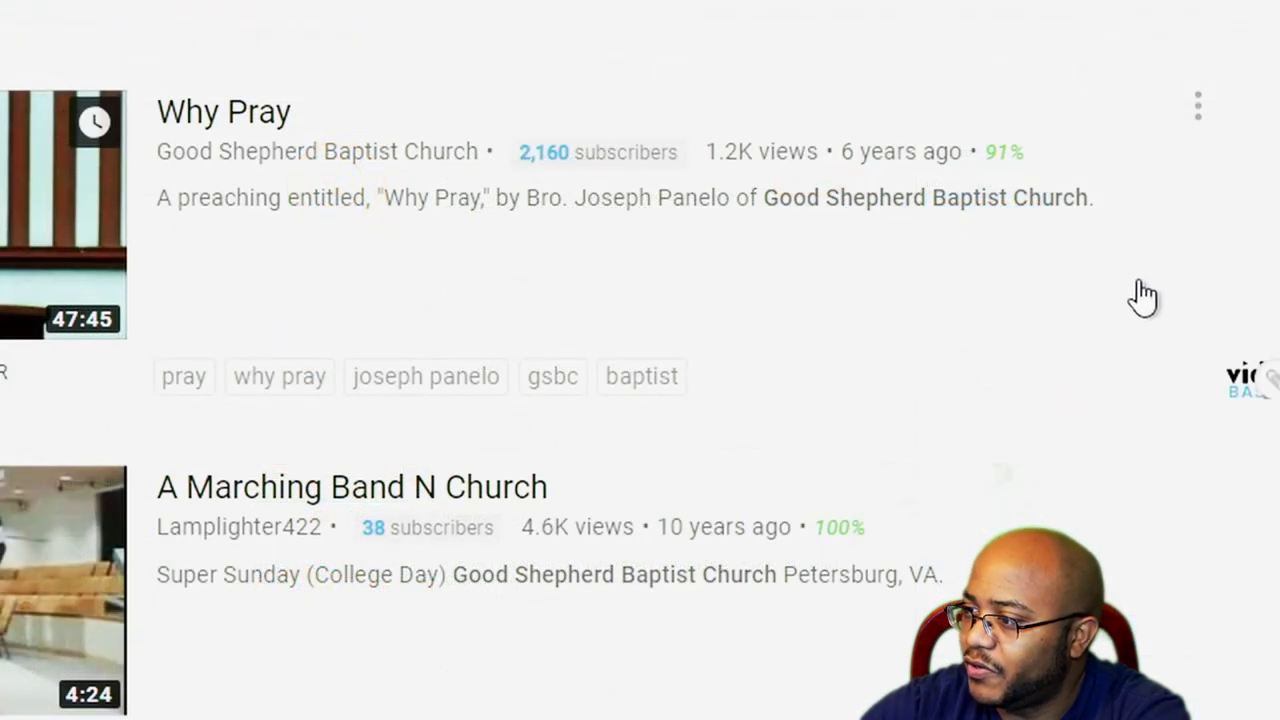
pyautogui.scroll(-2, 1027, 508)
pyautogui.scroll(-3, 1120, 550)
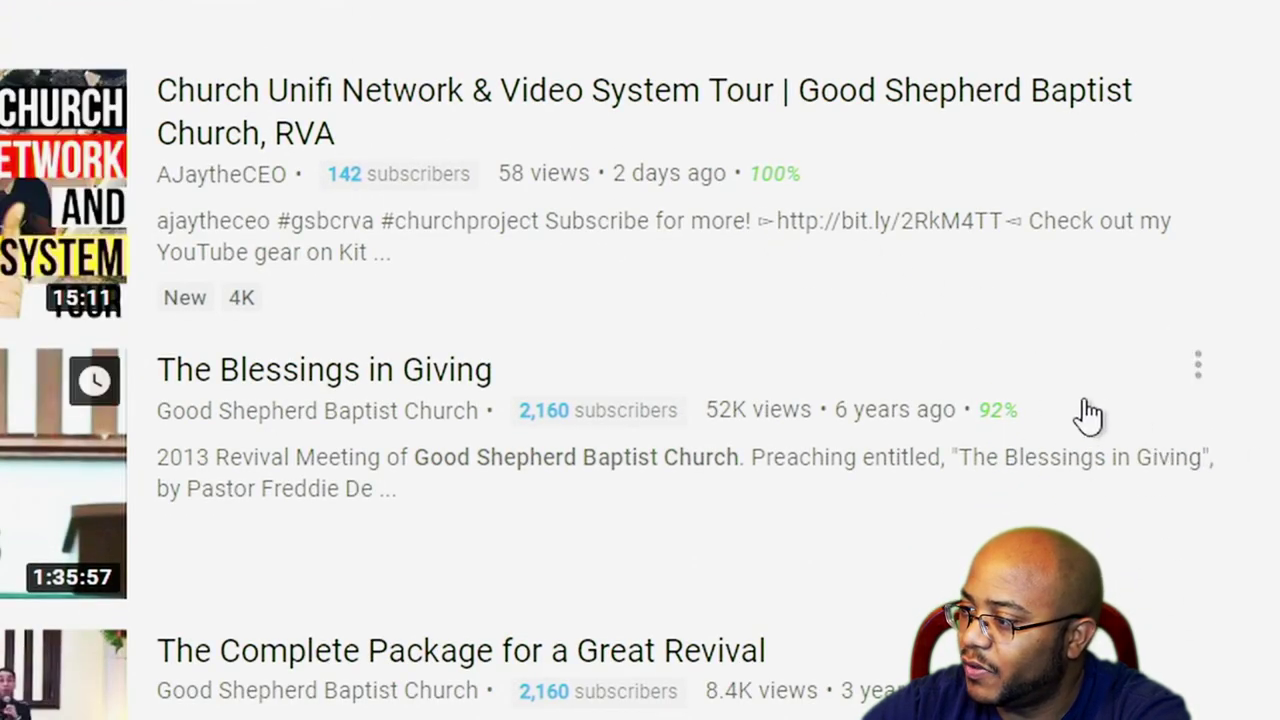
pyautogui.scroll(-3, 843, 629)
pyautogui.scroll(-6, 640, 360)
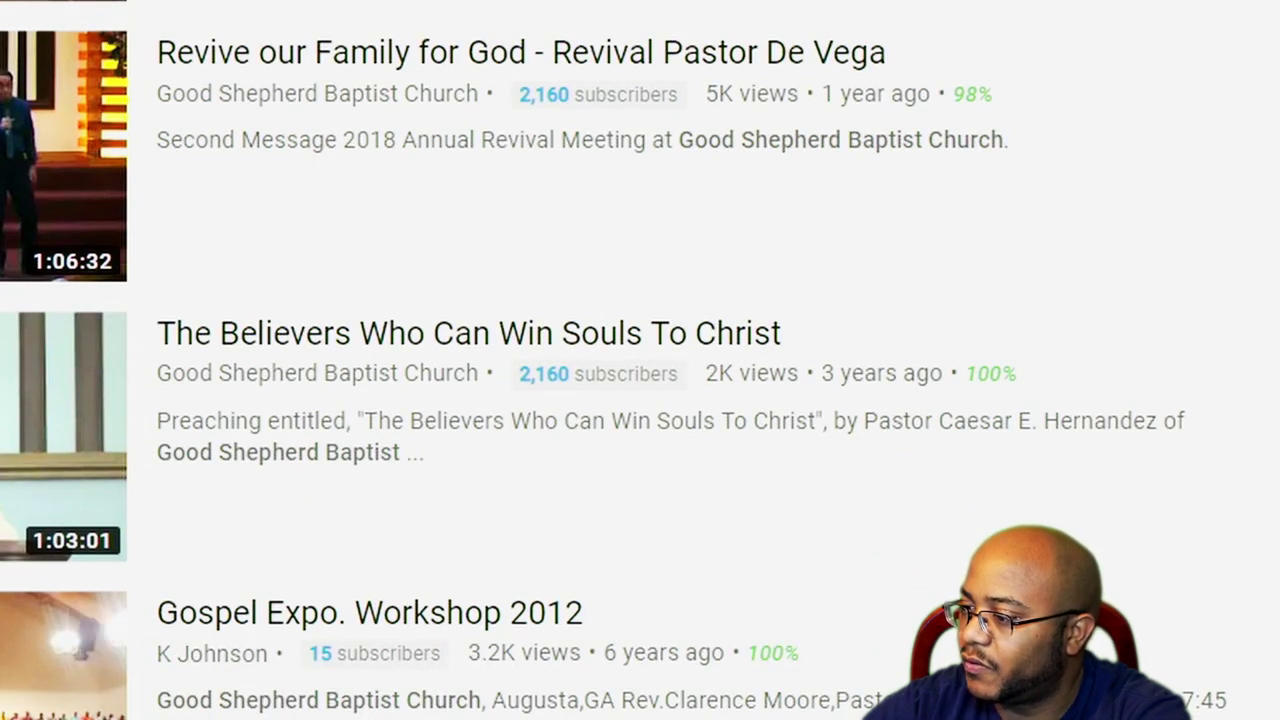
pyautogui.scroll(-3, 640, 360)
pyautogui.scroll(-3, 640, 360)
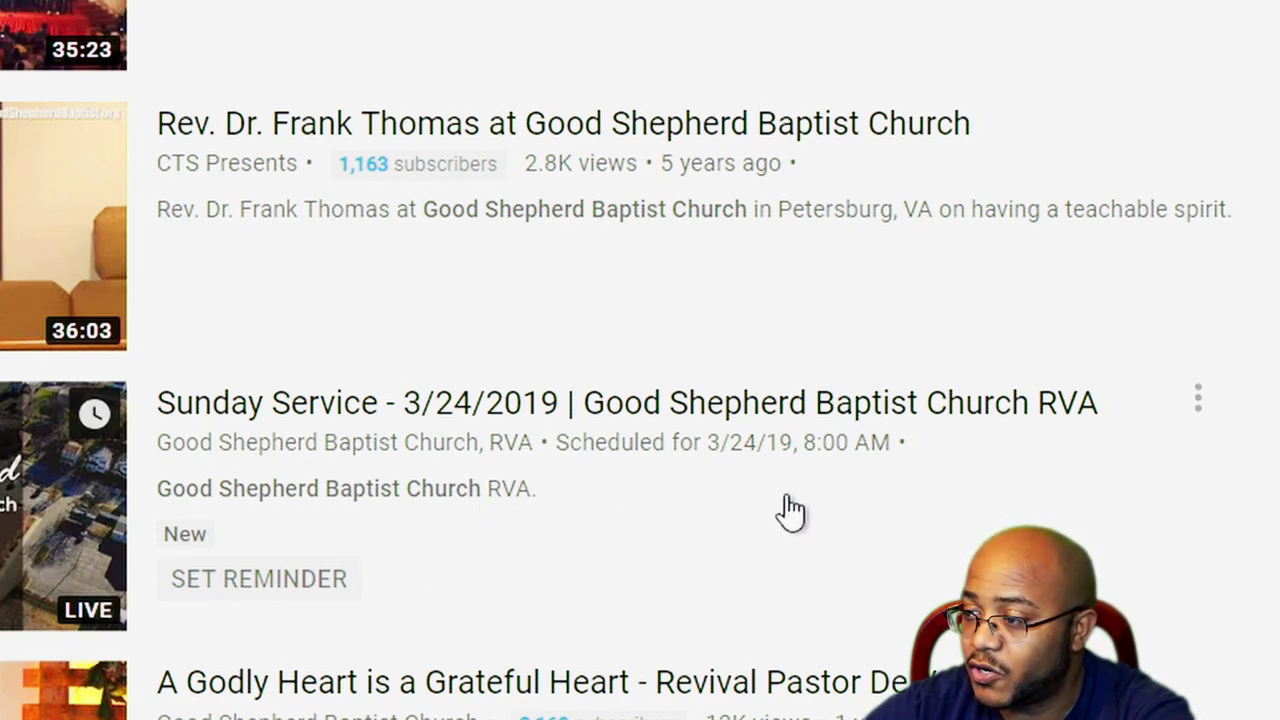
pyautogui.scroll(-1, 990, 521)
pyautogui.scroll(-5, 990, 521)
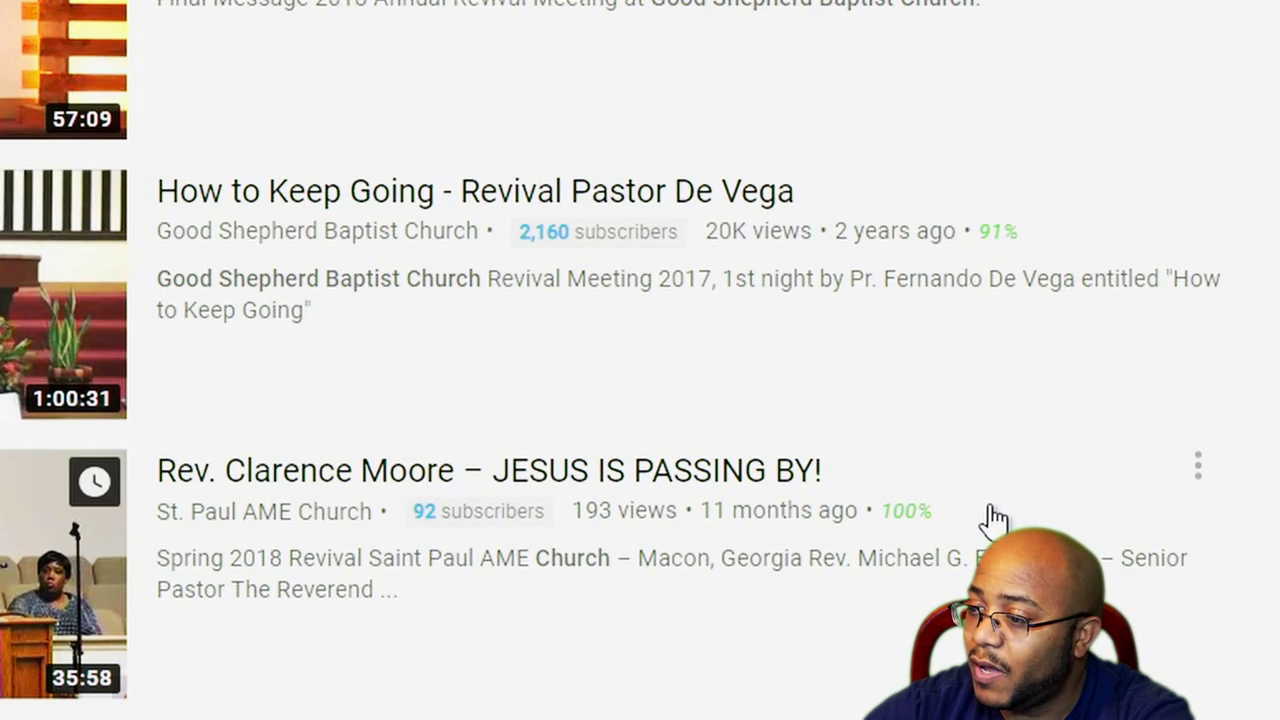
pyautogui.scroll(-4, 990, 521)
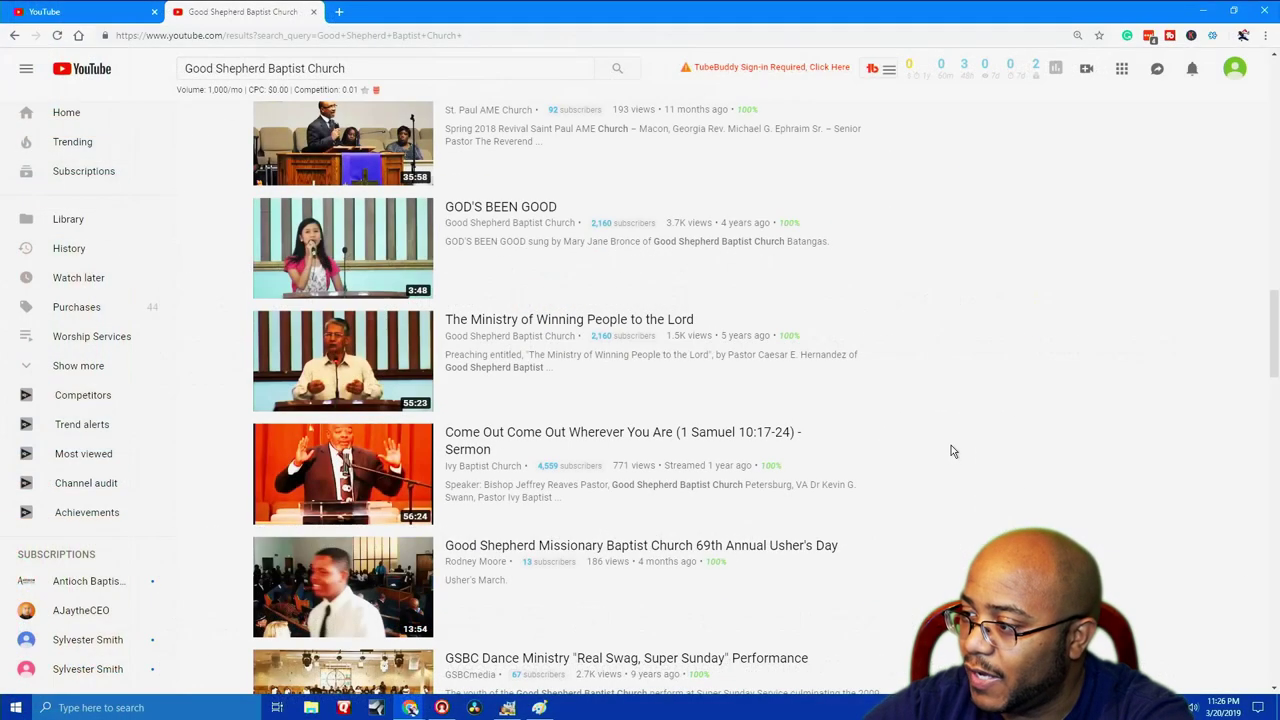
pyautogui.scroll(-2, 951, 451)
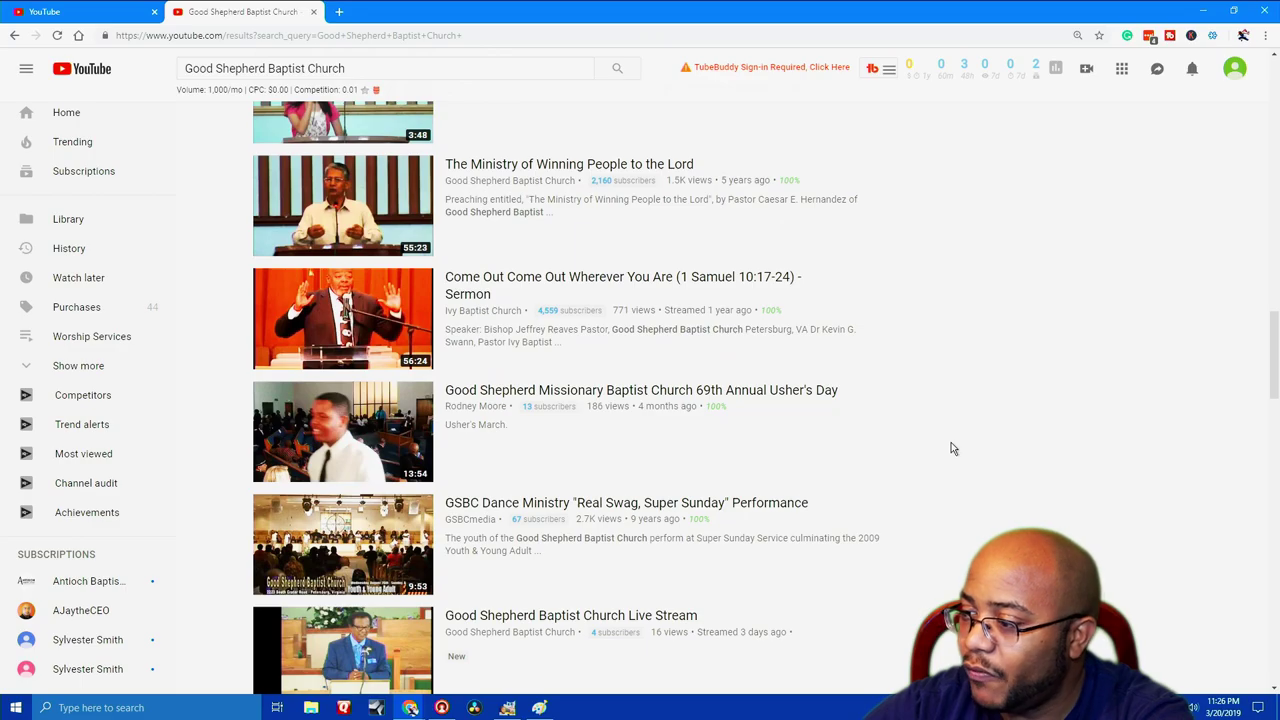
pyautogui.scroll(-3, 951, 445)
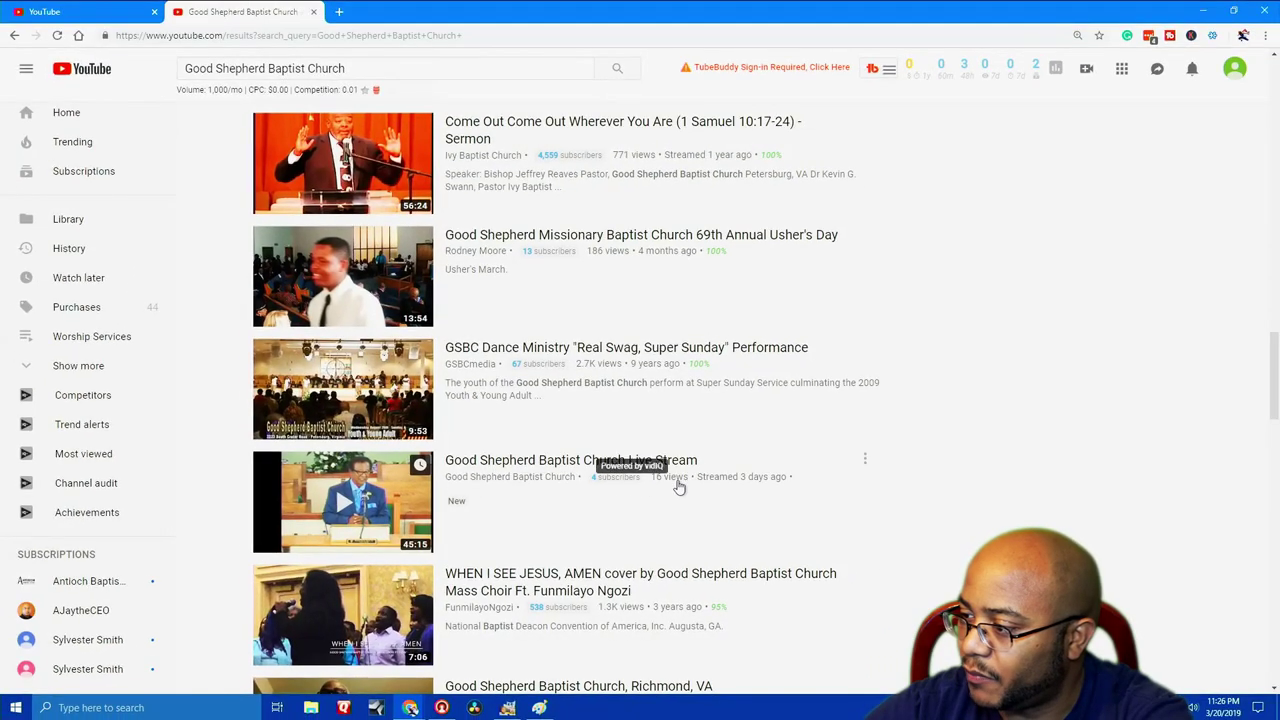
pyautogui.scroll(-2, 847, 507)
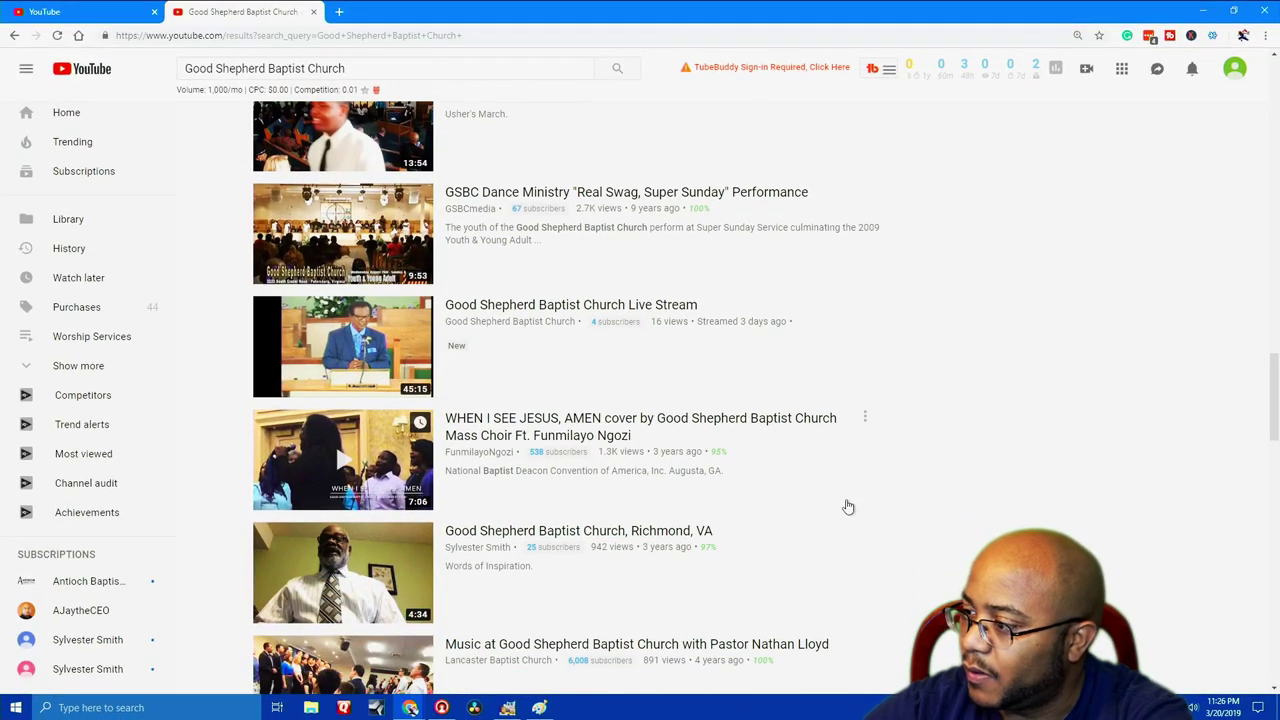
pyautogui.scroll(-2, 847, 507)
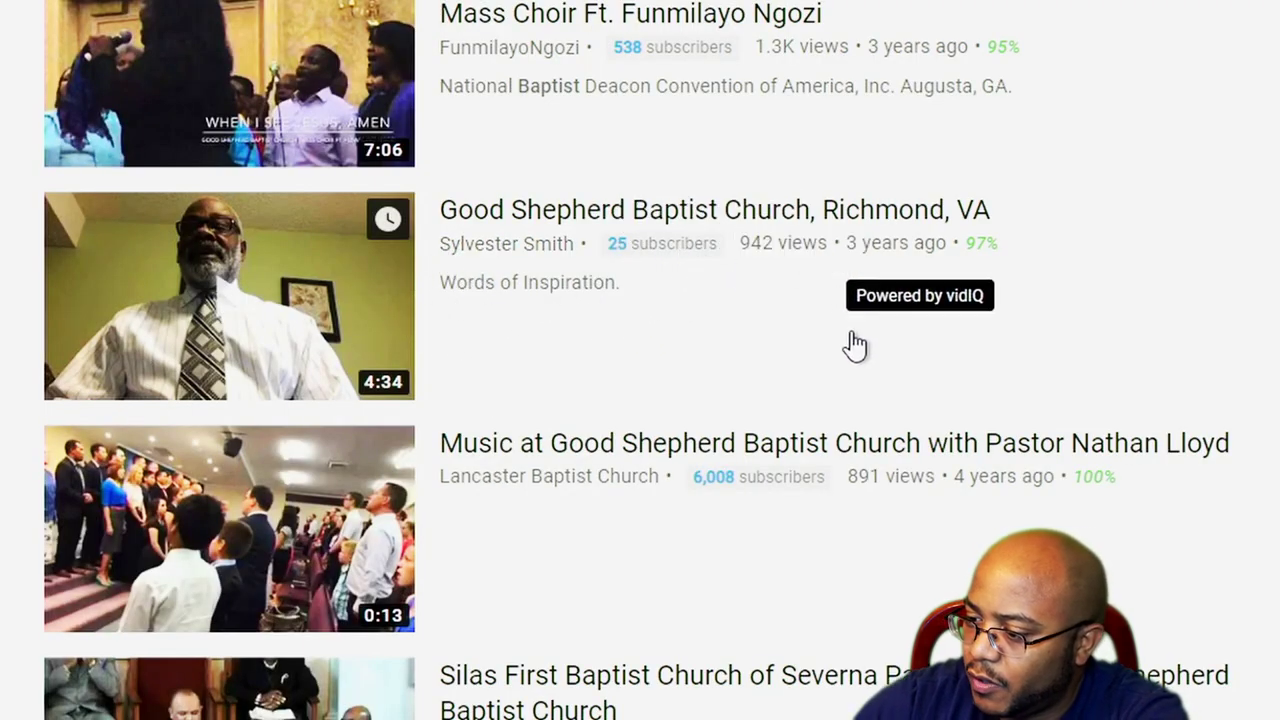
pyautogui.scroll(-3, 1049, 251)
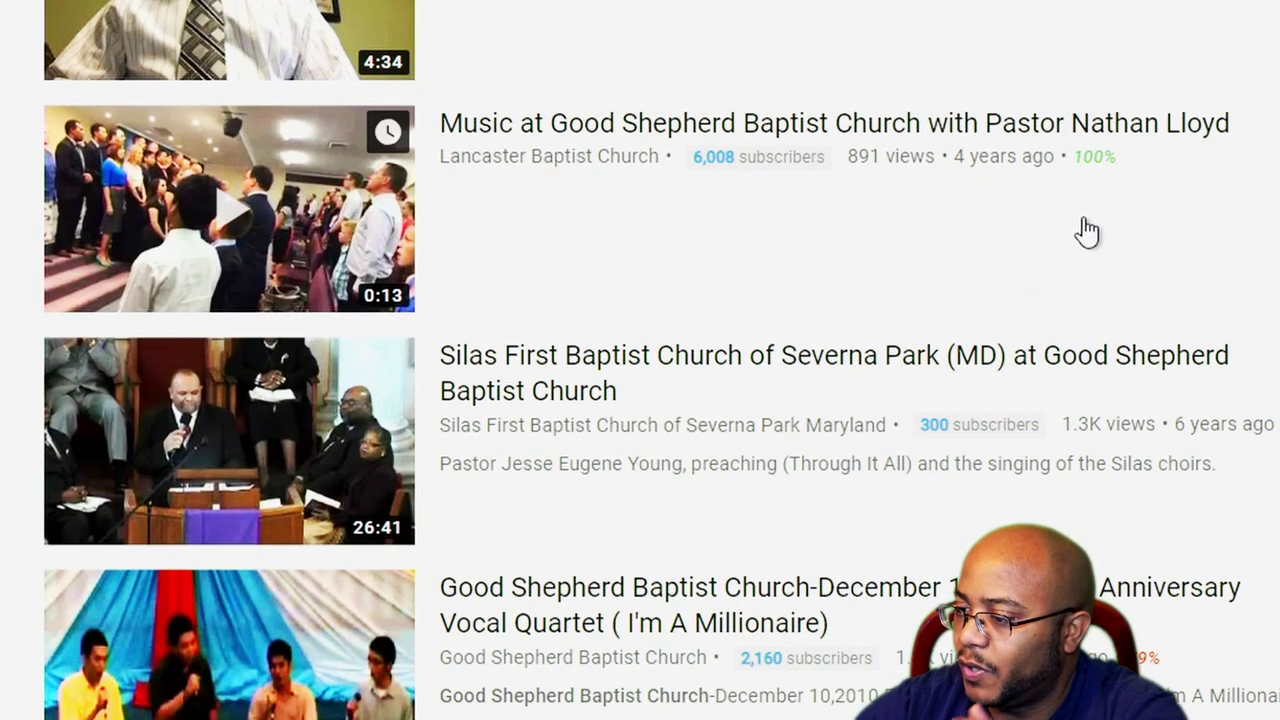
pyautogui.scroll(-5, 1030, 310)
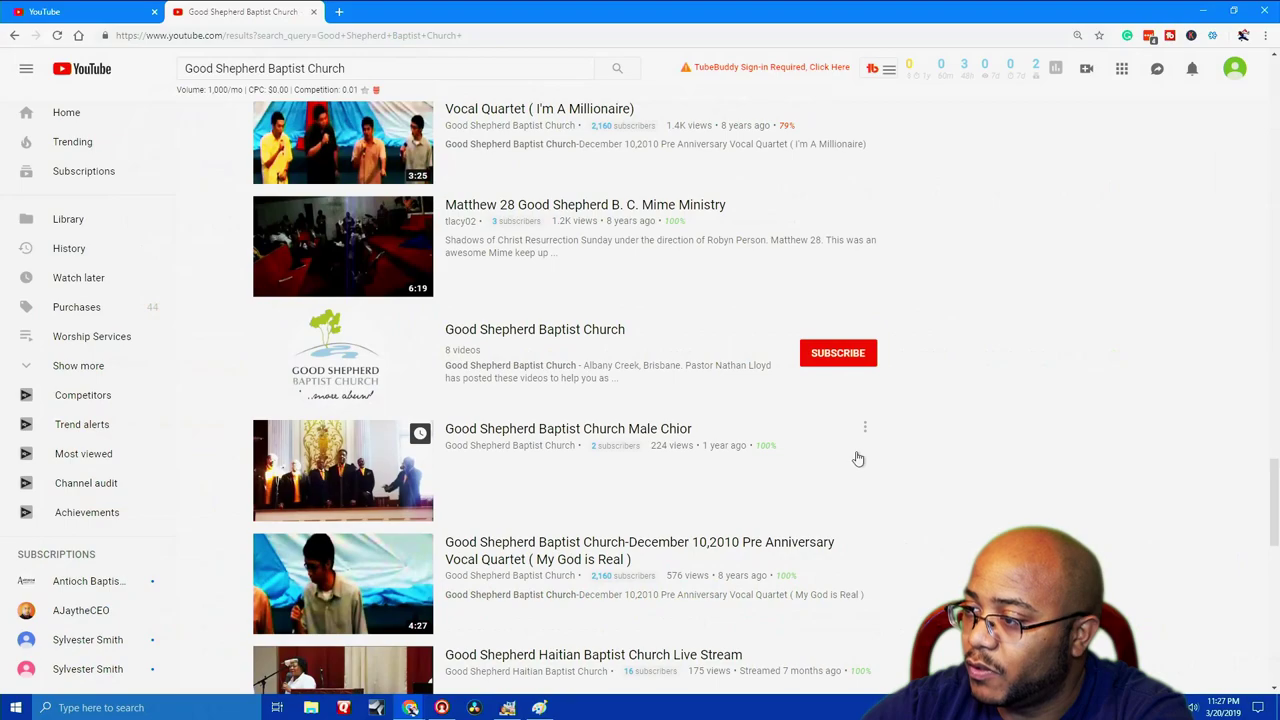
pyautogui.moveTo(727, 505)
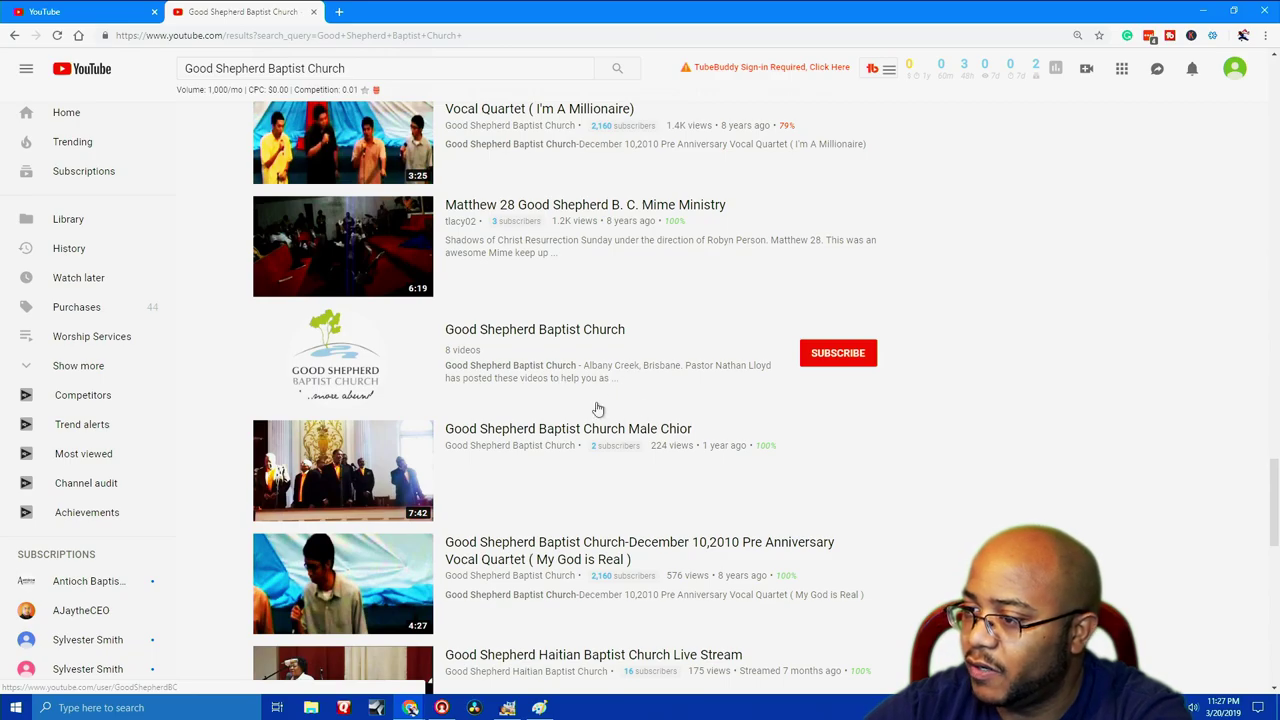
pyautogui.scroll(-6, 597, 408)
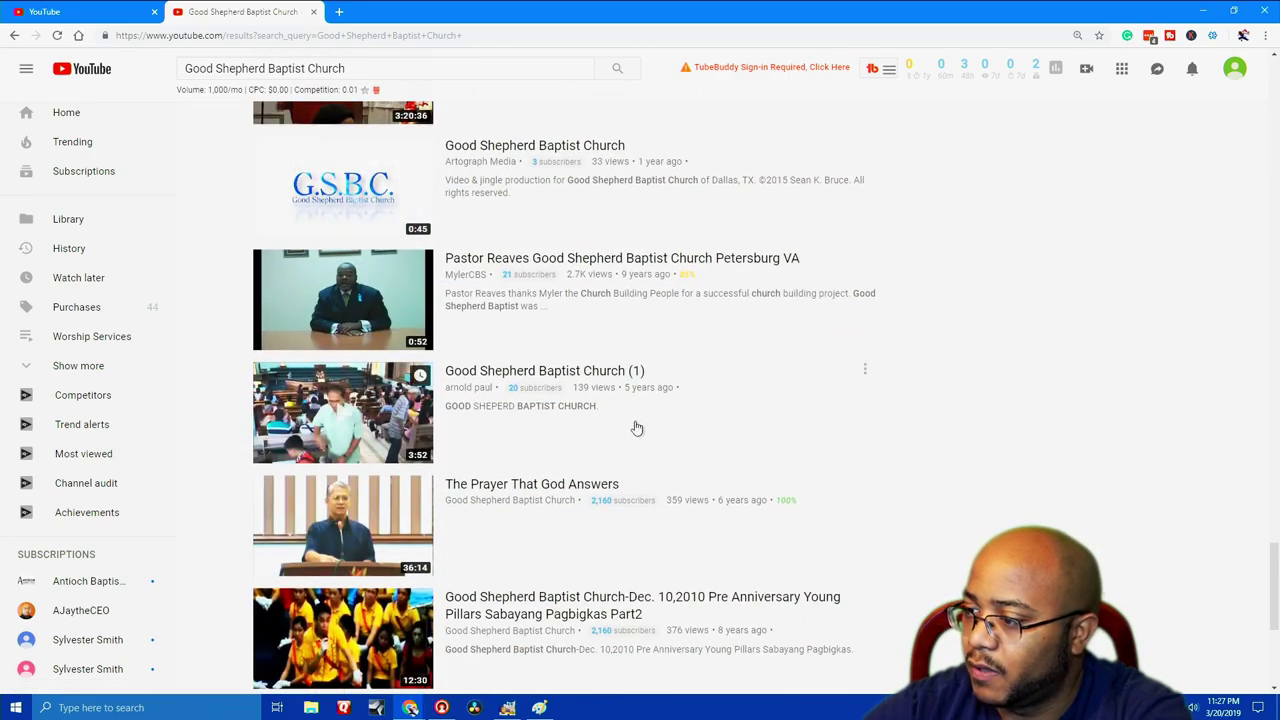
pyautogui.scroll(-15, 640, 415)
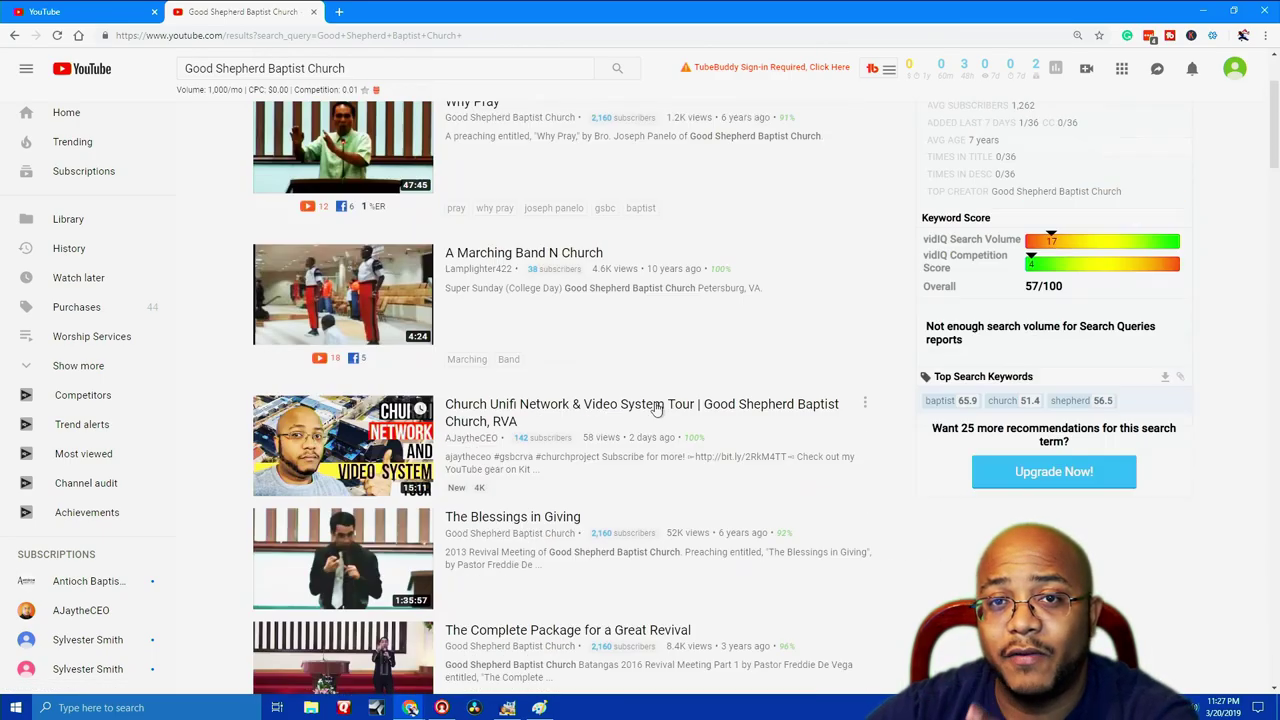
pyautogui.scroll(2, 657, 408)
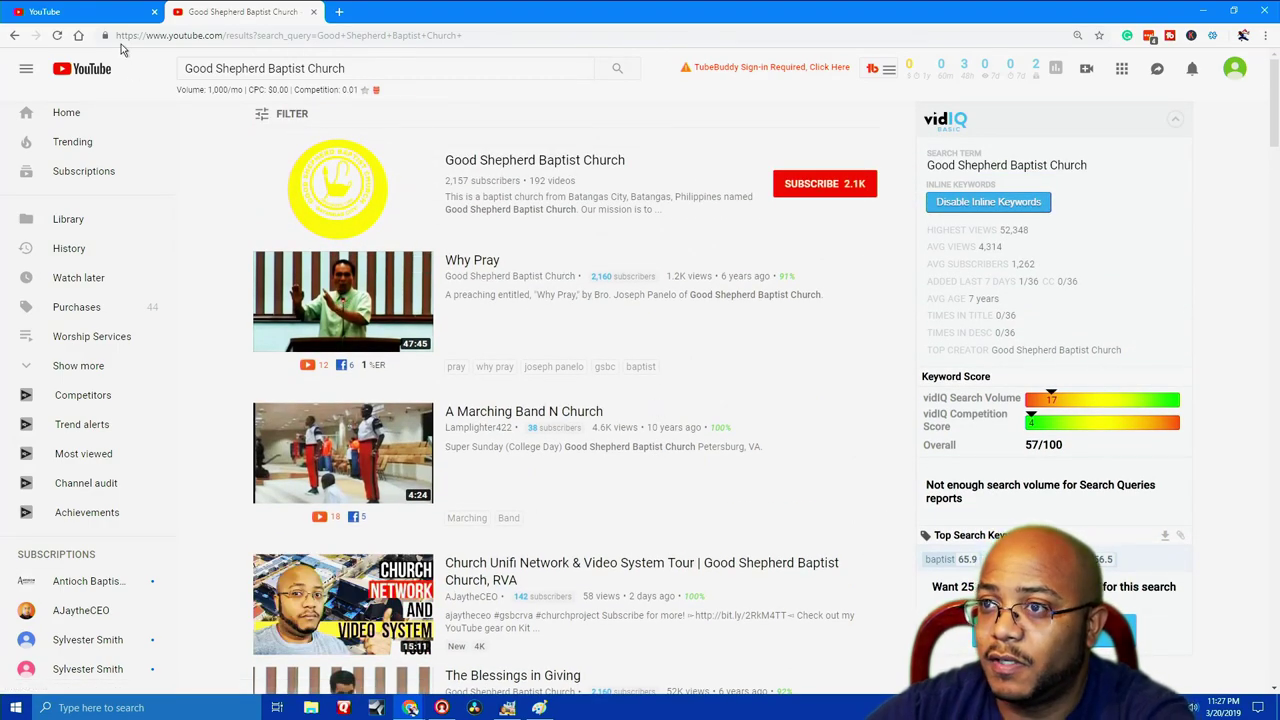
# Step: Back on Upload Defaults, try appending RVA to the default title, then remove it
pyautogui.click(105, 14)
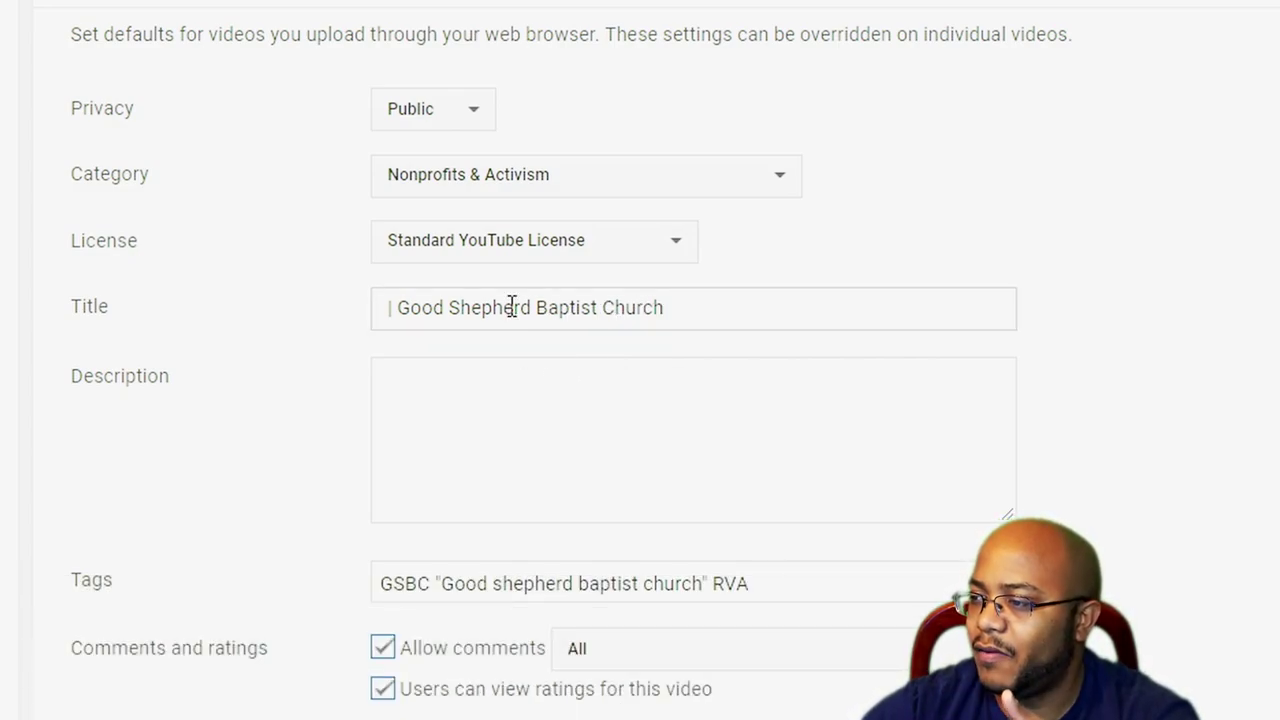
pyautogui.click(713, 318)
pyautogui.write('RVA')
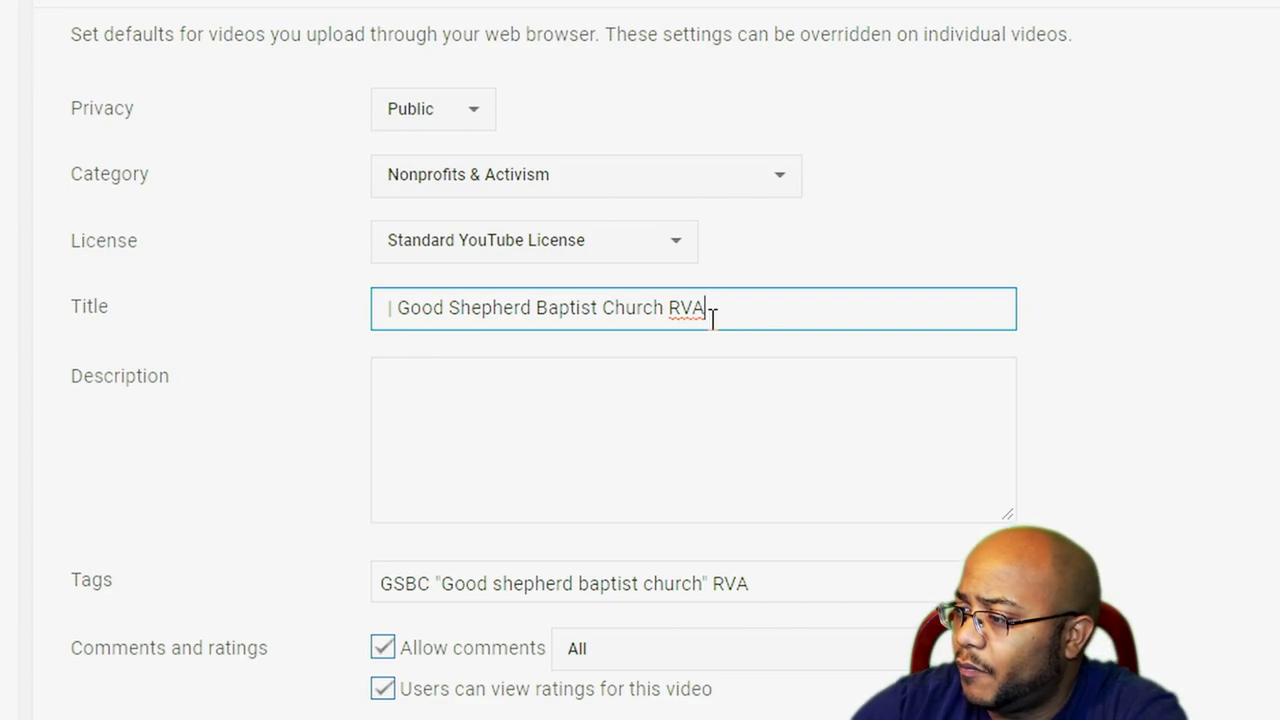
pyautogui.press('BackSpace')
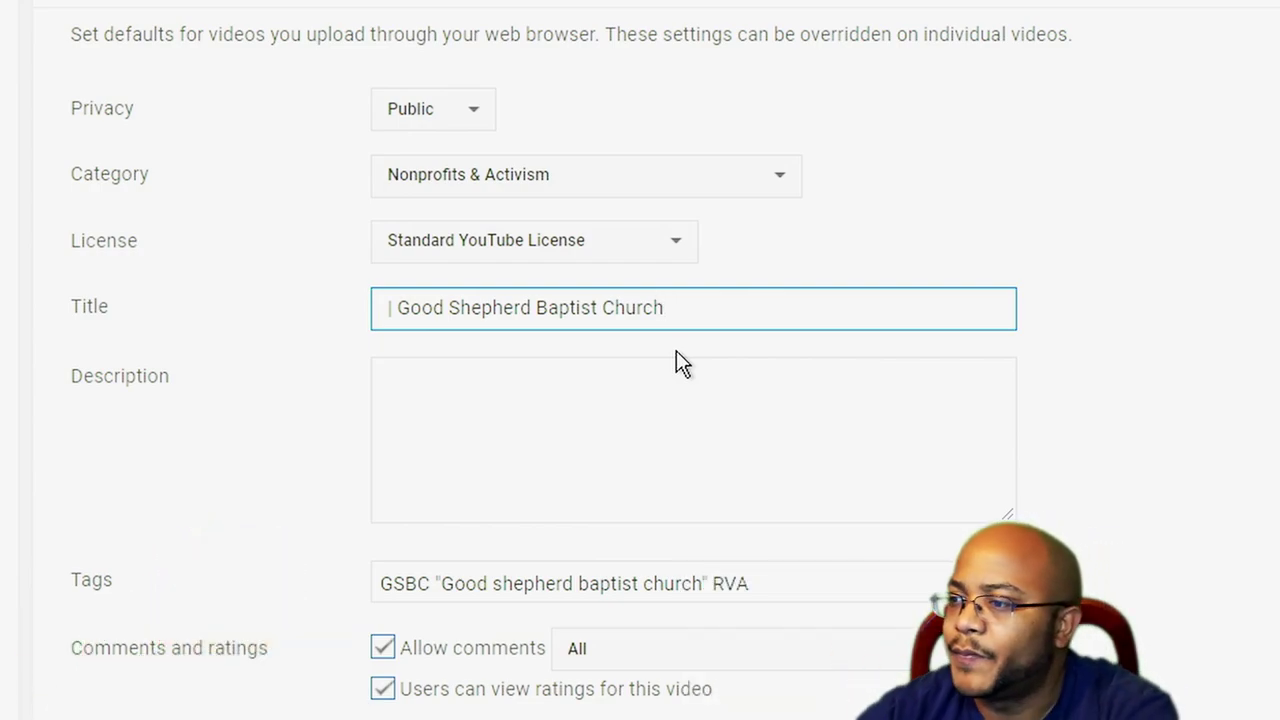
# Step: Click into the empty default description, then expand the Antioch sermon video's full description
pyautogui.click(658, 397)
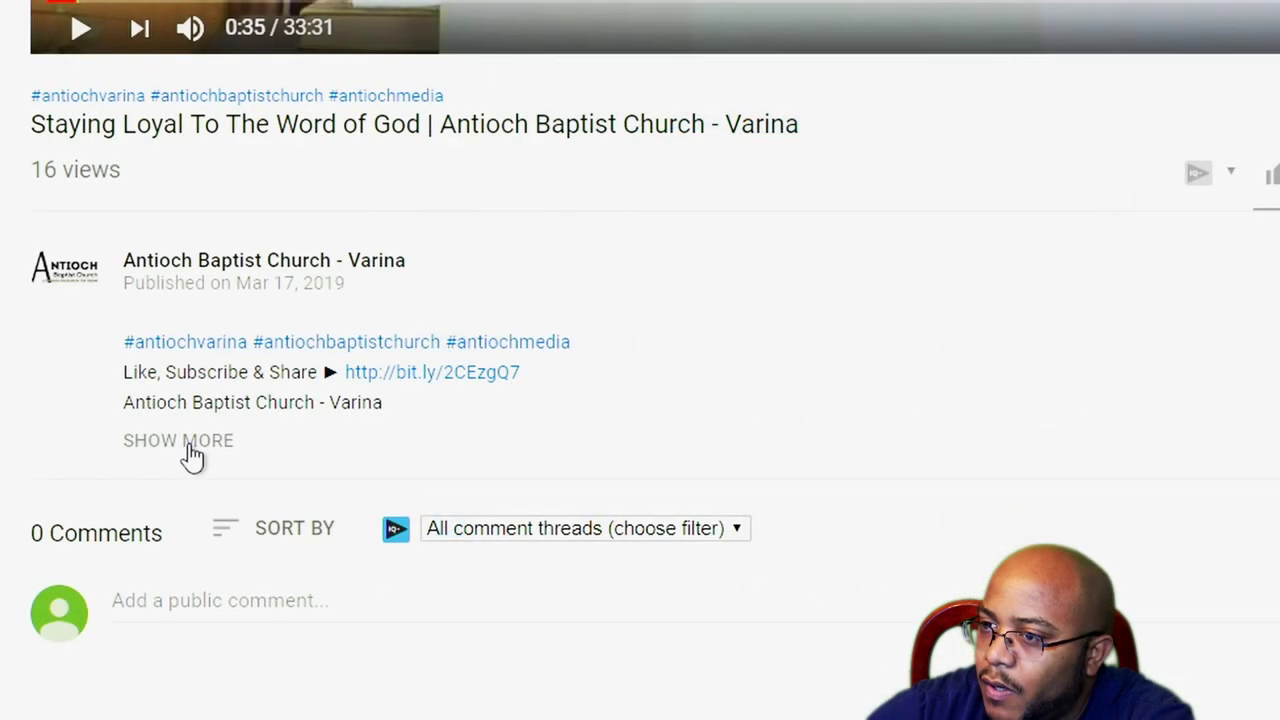
pyautogui.click(190, 447)
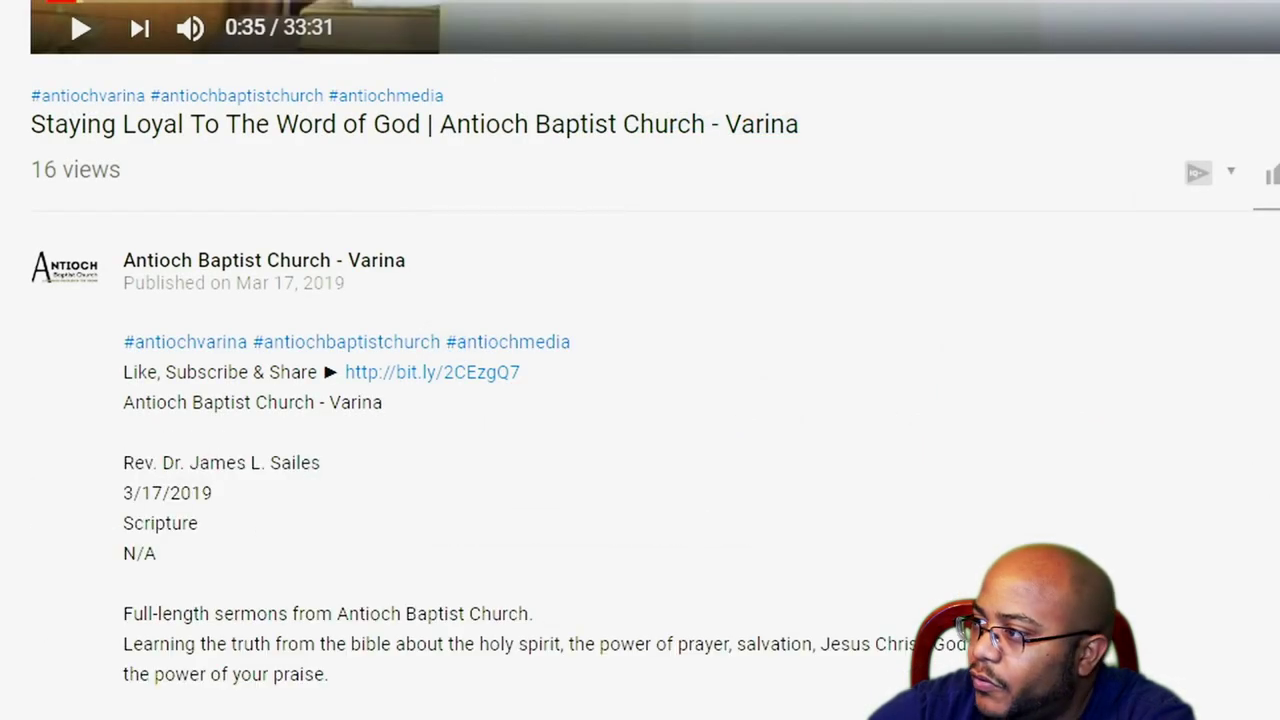
pyautogui.scroll(-3, 640, 360)
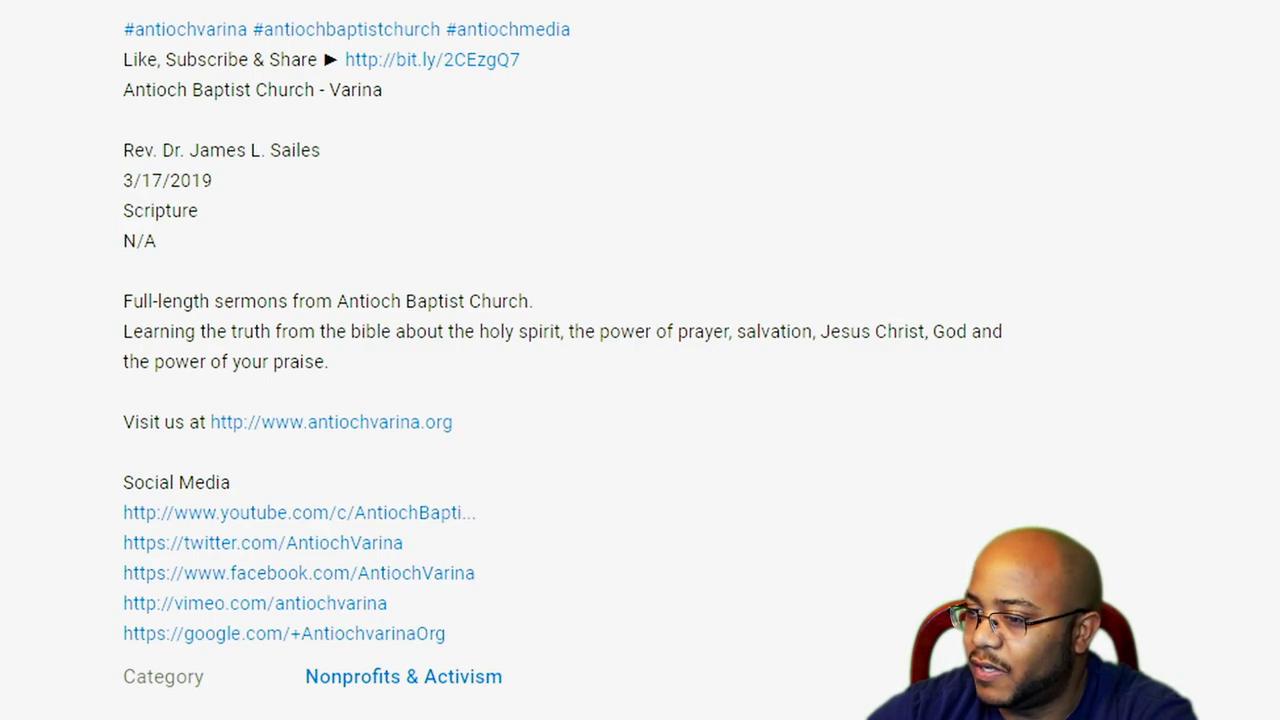
pyautogui.click(586, 712)
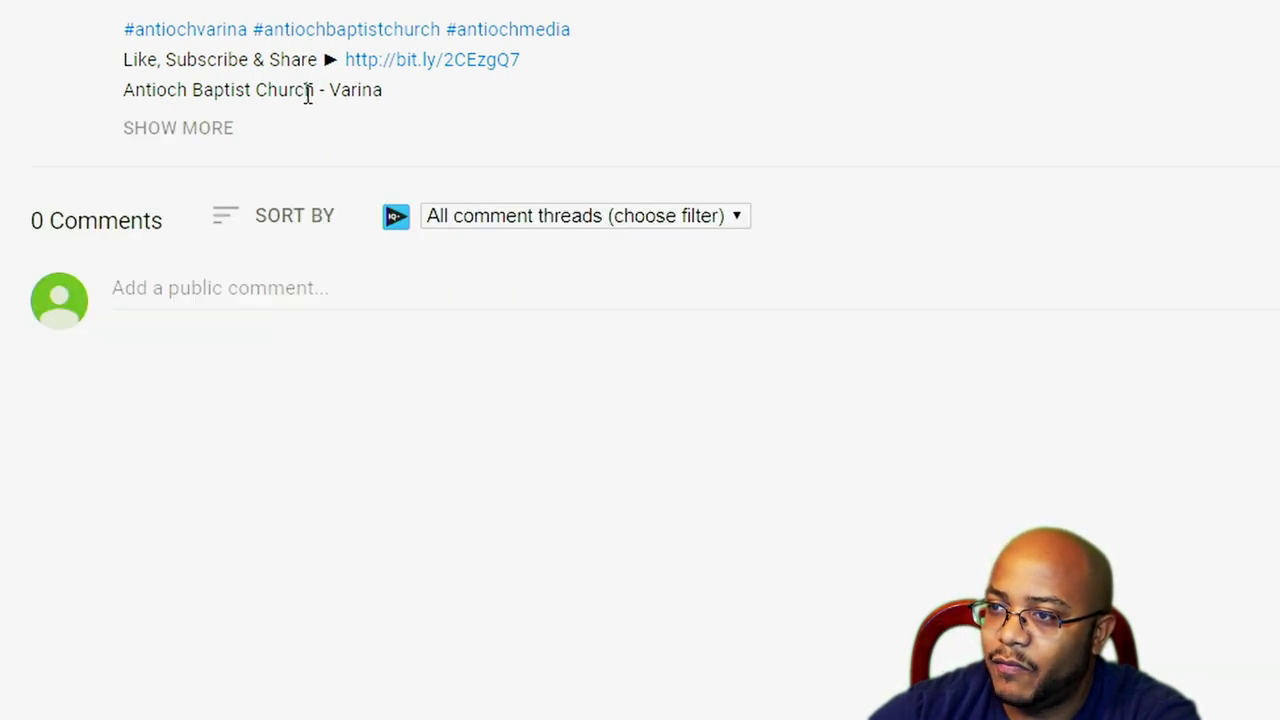
pyautogui.click(199, 137)
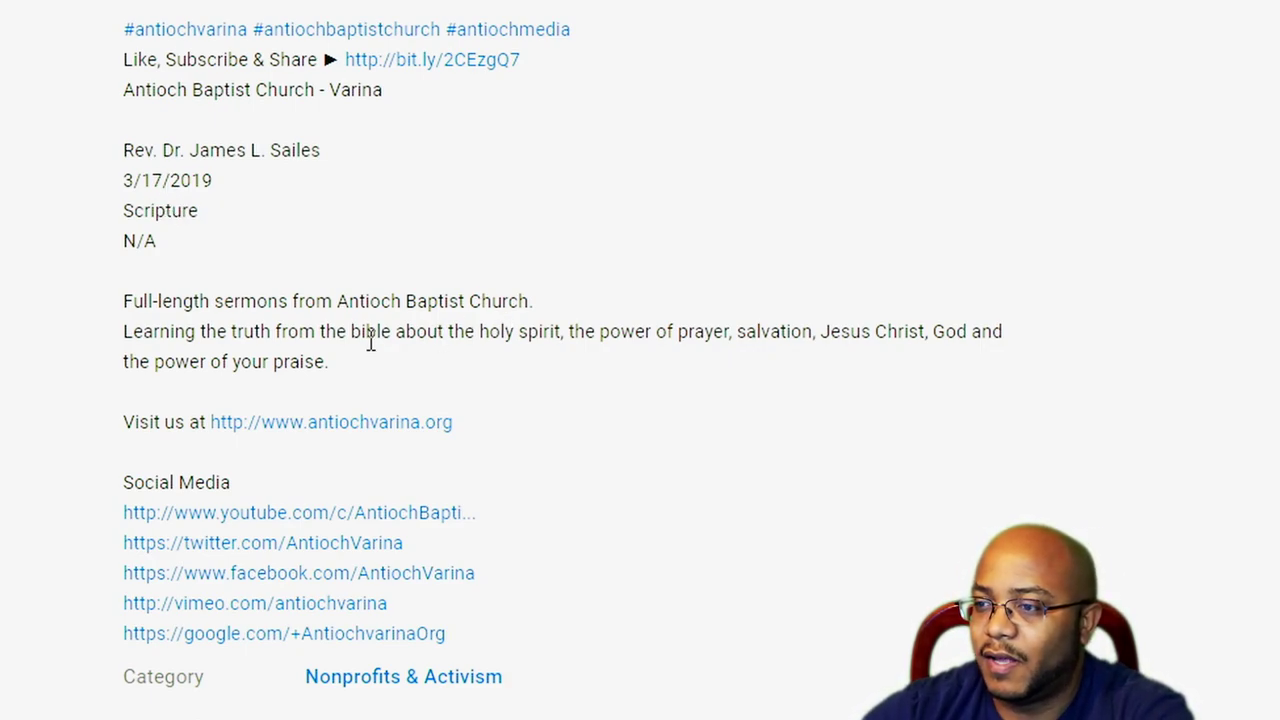
# Step: Select and copy the Antioch description from 'Like, Subscribe & Share' to 'praise.', then return to the first tab
pyautogui.moveTo(346, 366); pyautogui.dragTo(130, 333)
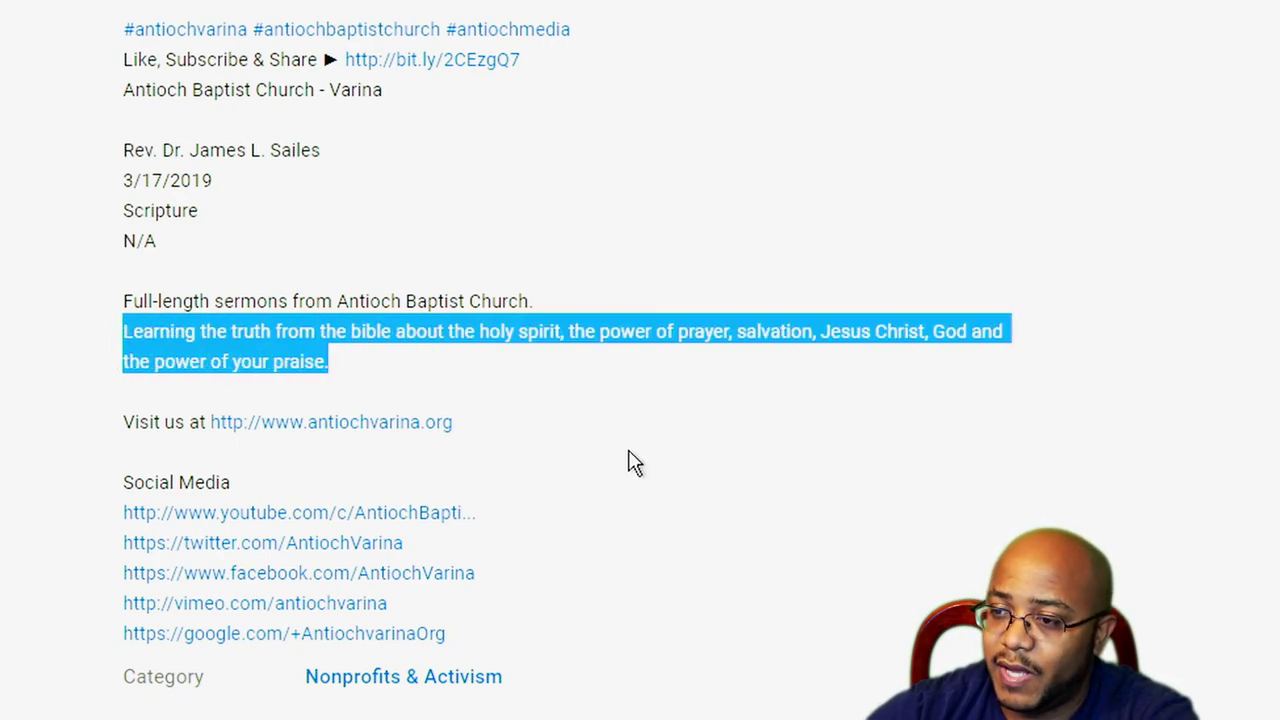
pyautogui.click(520, 428)
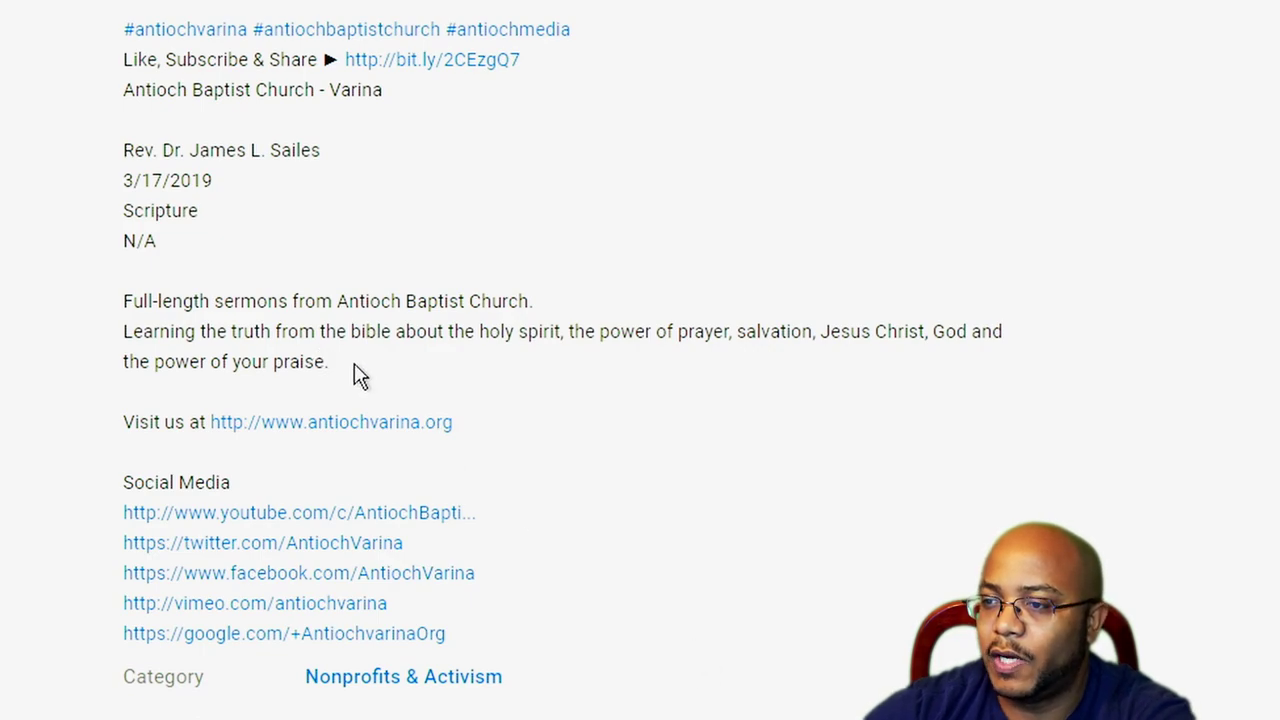
pyautogui.moveTo(320, 363); pyautogui.dragTo(111, 314)
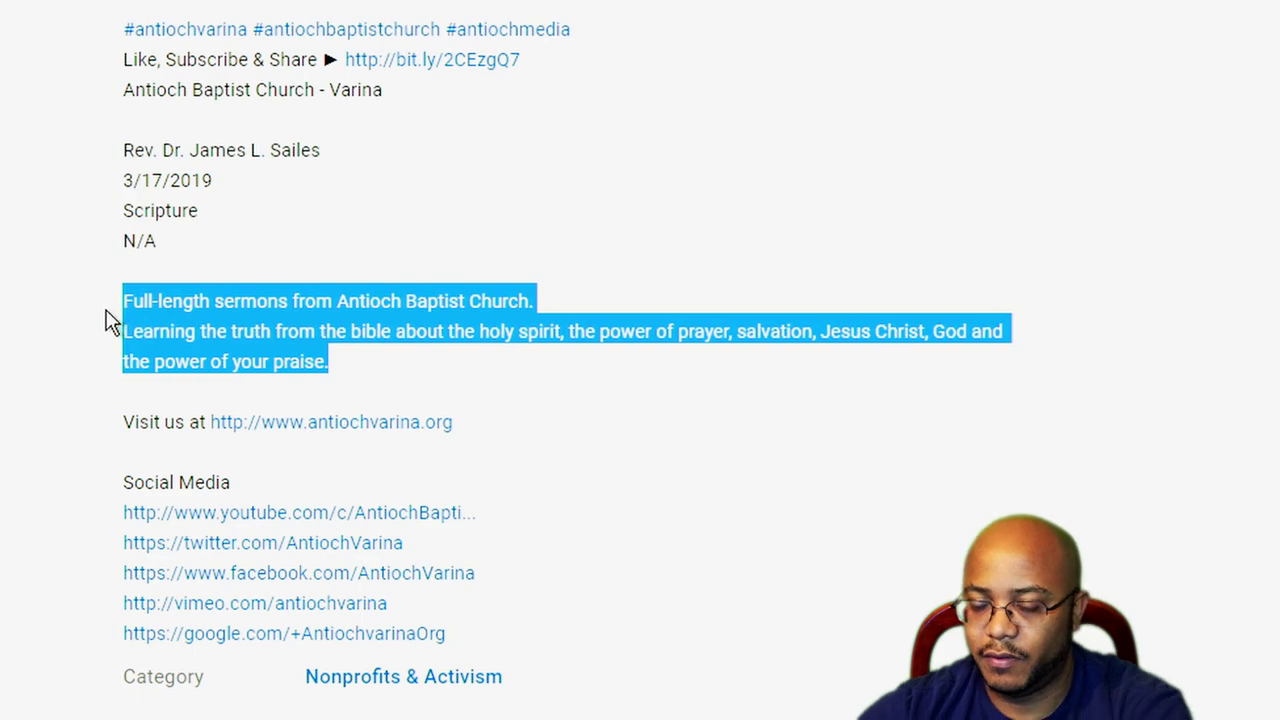
pyautogui.click(385, 368)
pyautogui.moveTo(383, 362); pyautogui.dragTo(123, 60)
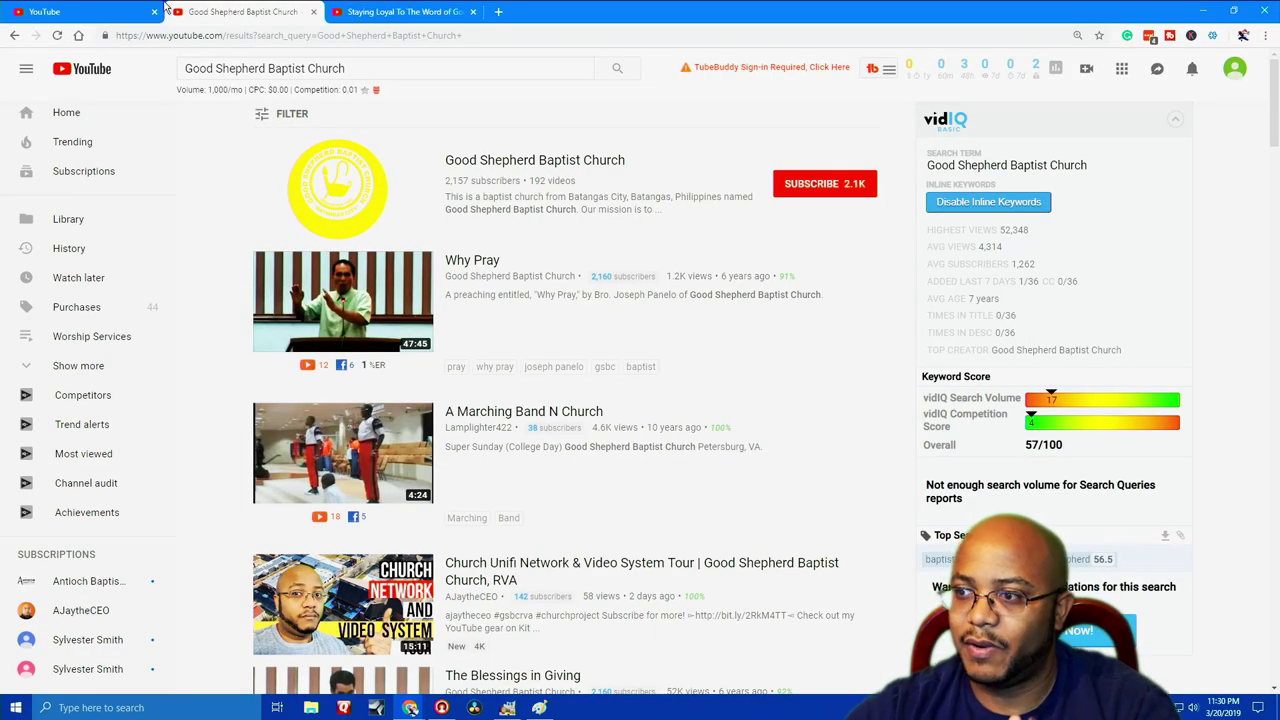
pyautogui.click(60, 11)
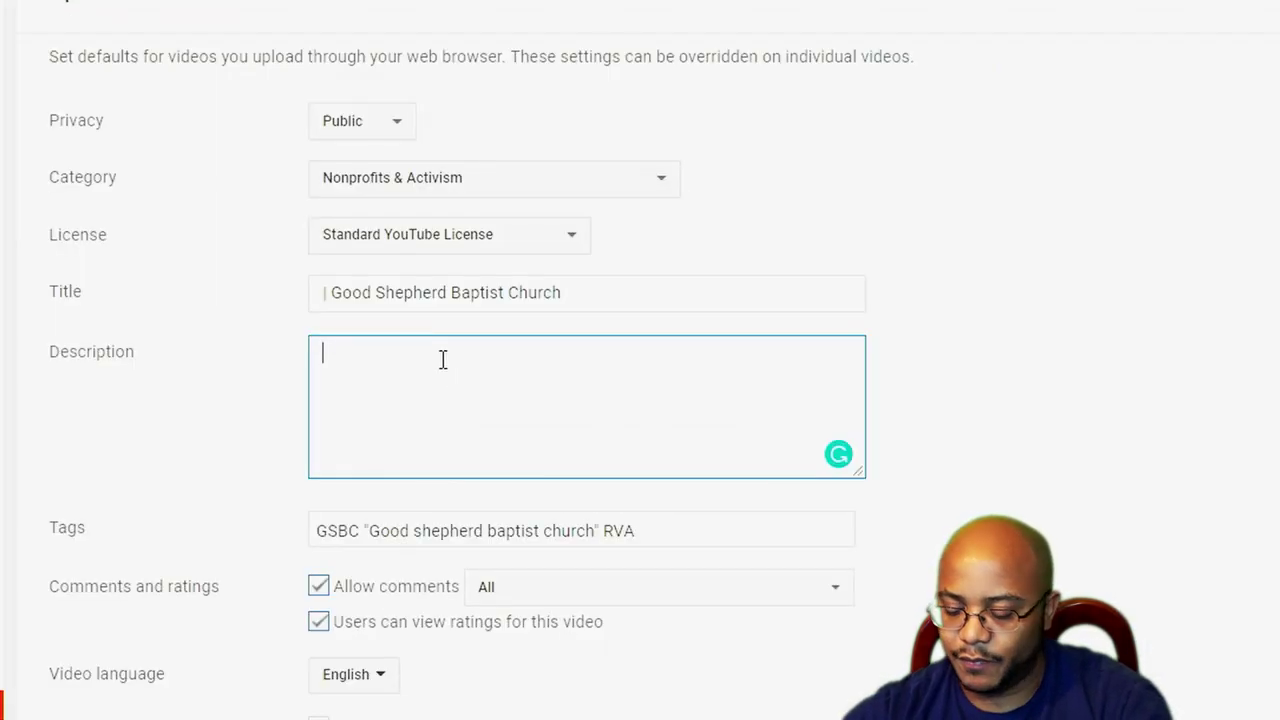
# Step: Paste the Antioch description as the default description, enlarge the box, and delete the bit.ly share link
pyautogui.hotkey('ctrl', 'v')
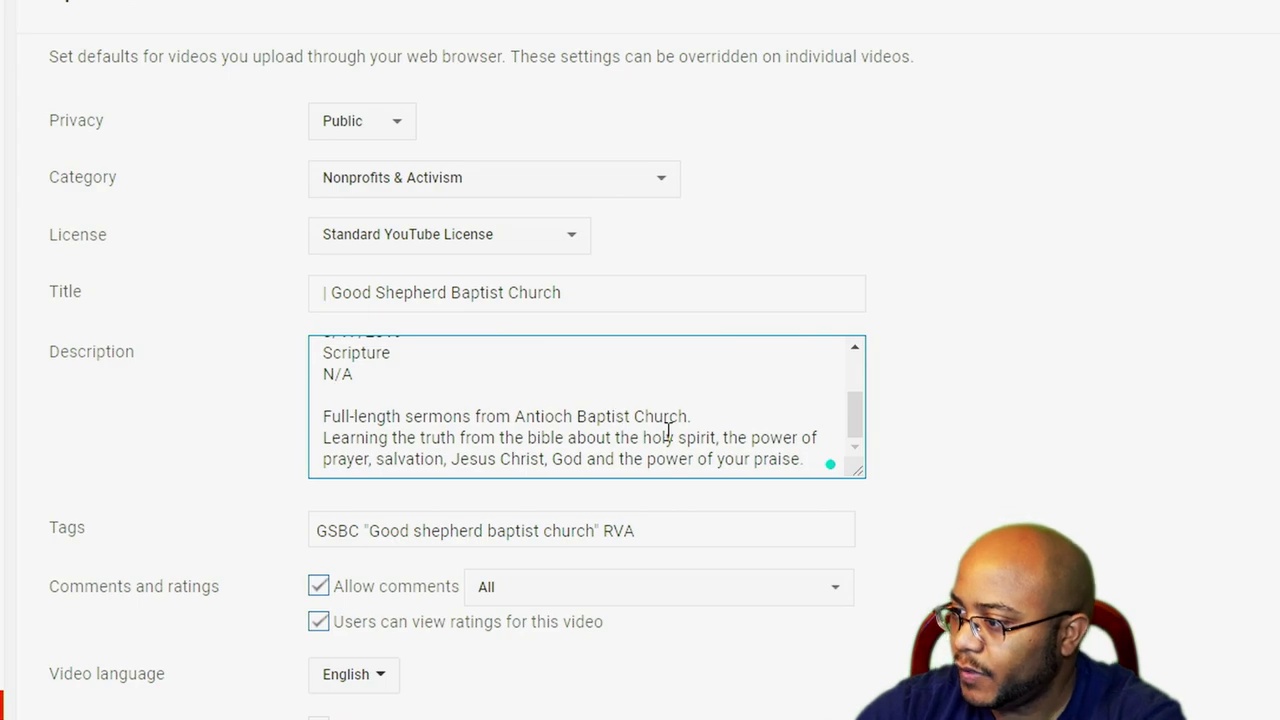
pyautogui.moveTo(857, 470); pyautogui.dragTo(866, 692)
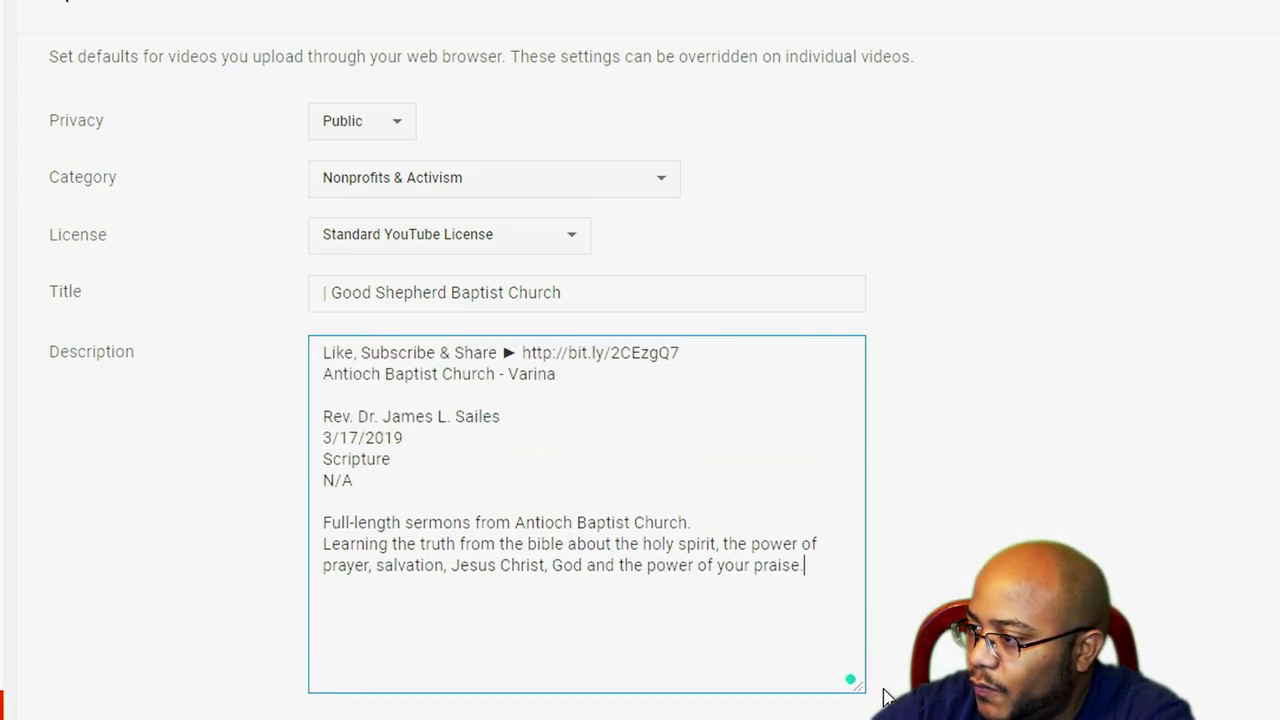
pyautogui.moveTo(704, 356); pyautogui.dragTo(518, 354)
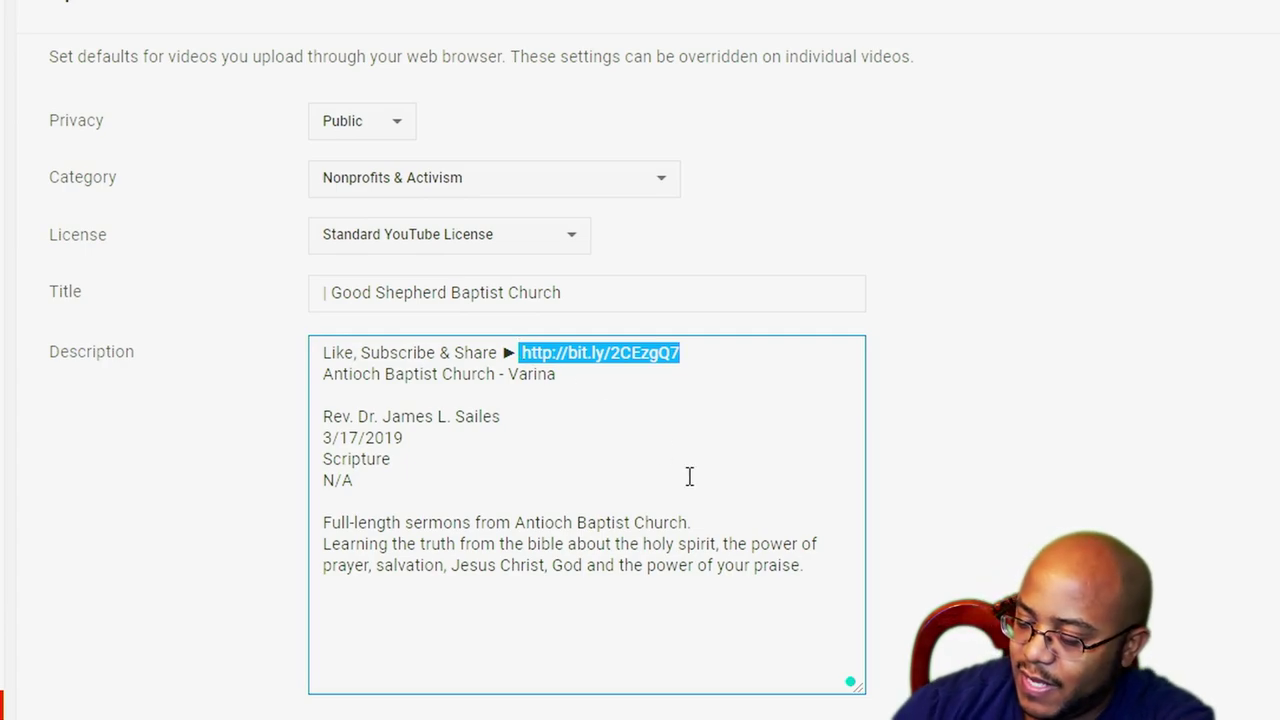
pyautogui.press('BackSpace')
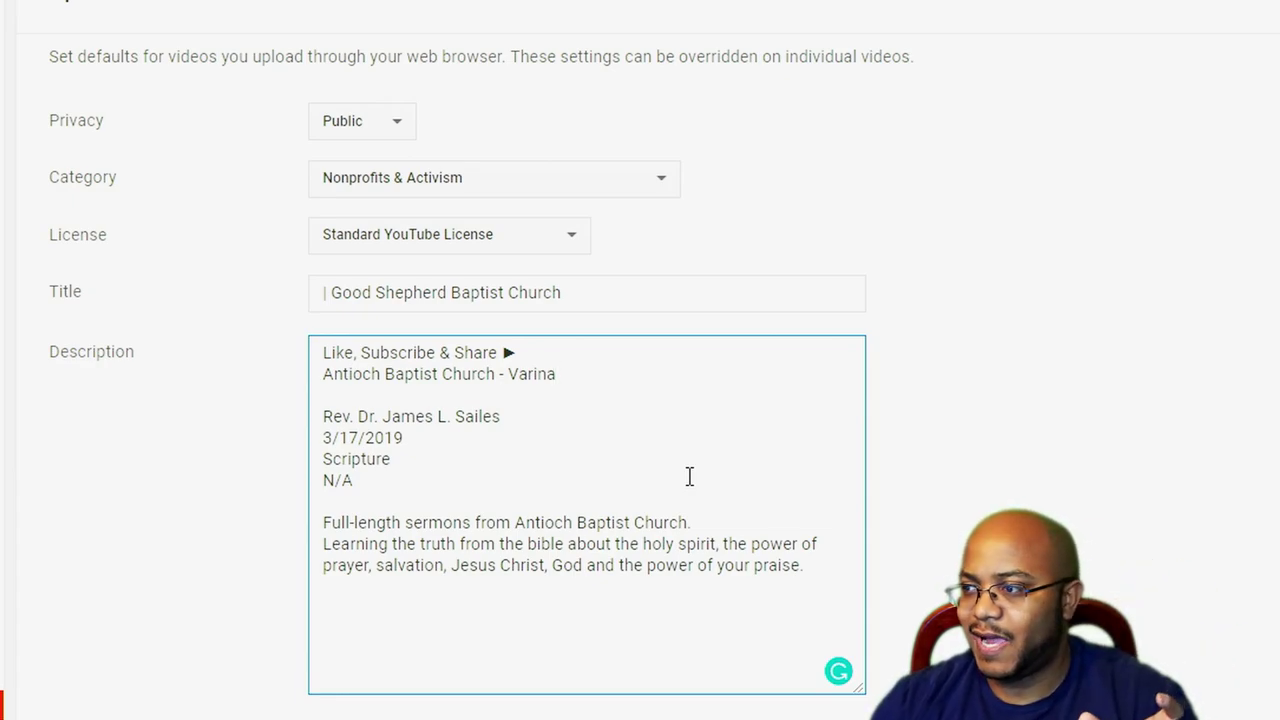
# Step: Replace the 'Antioch Baptist Church - Varina' line with 'Good Shepherd Baptist Church RVA'
pyautogui.click(617, 294)
pyautogui.moveTo(617, 294); pyautogui.dragTo(337, 287)
pyautogui.hotkey('ctrl', 'c')
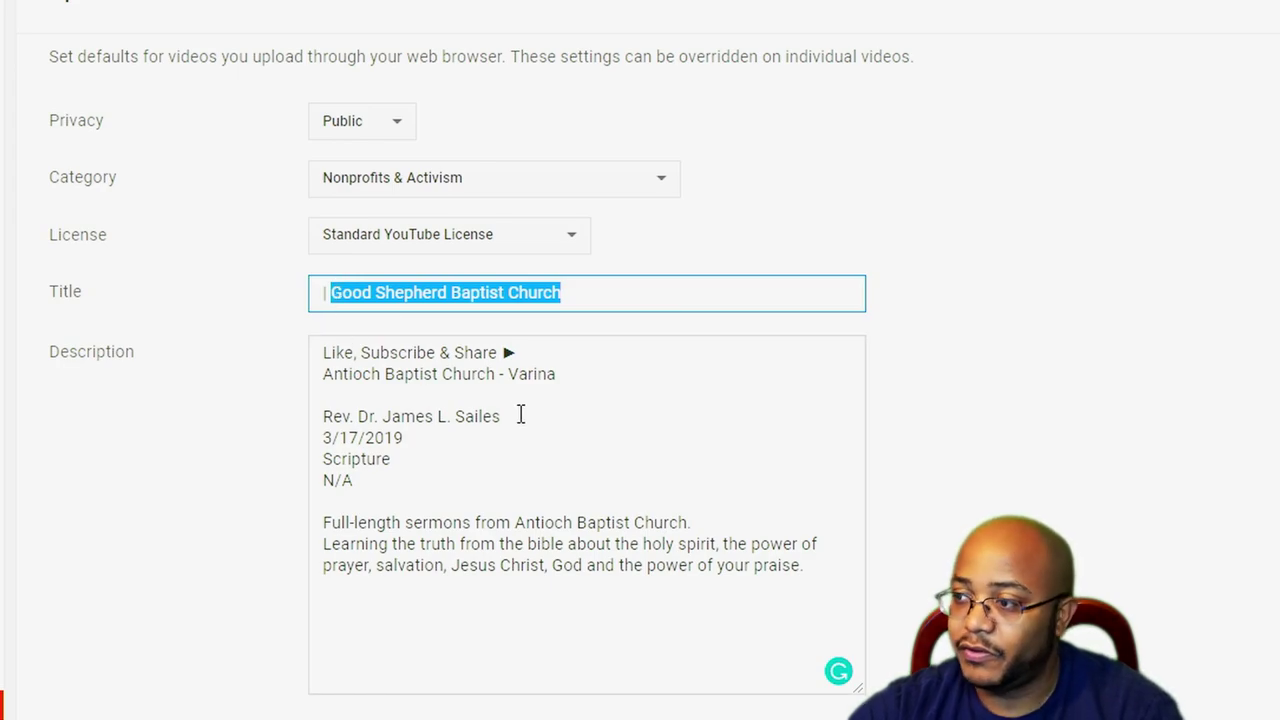
pyautogui.click(572, 381)
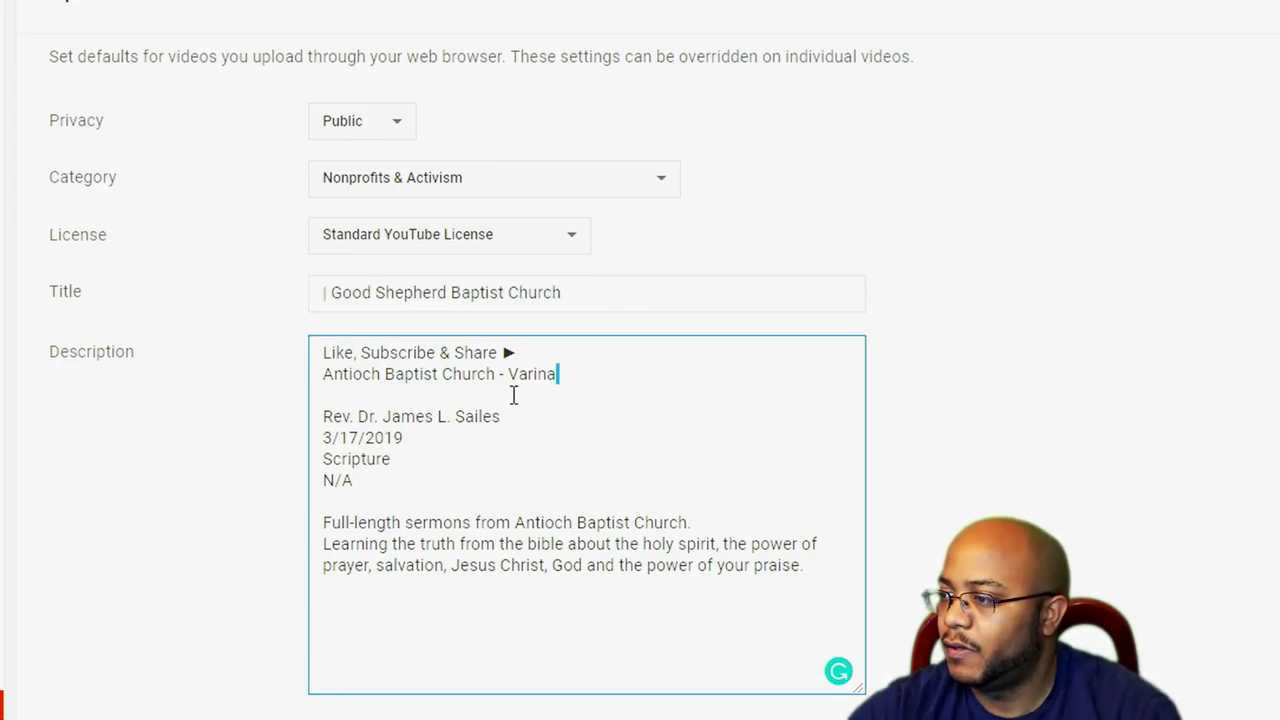
pyautogui.moveTo(568, 378); pyautogui.dragTo(326, 374)
pyautogui.hotkey('ctrl', 'v')
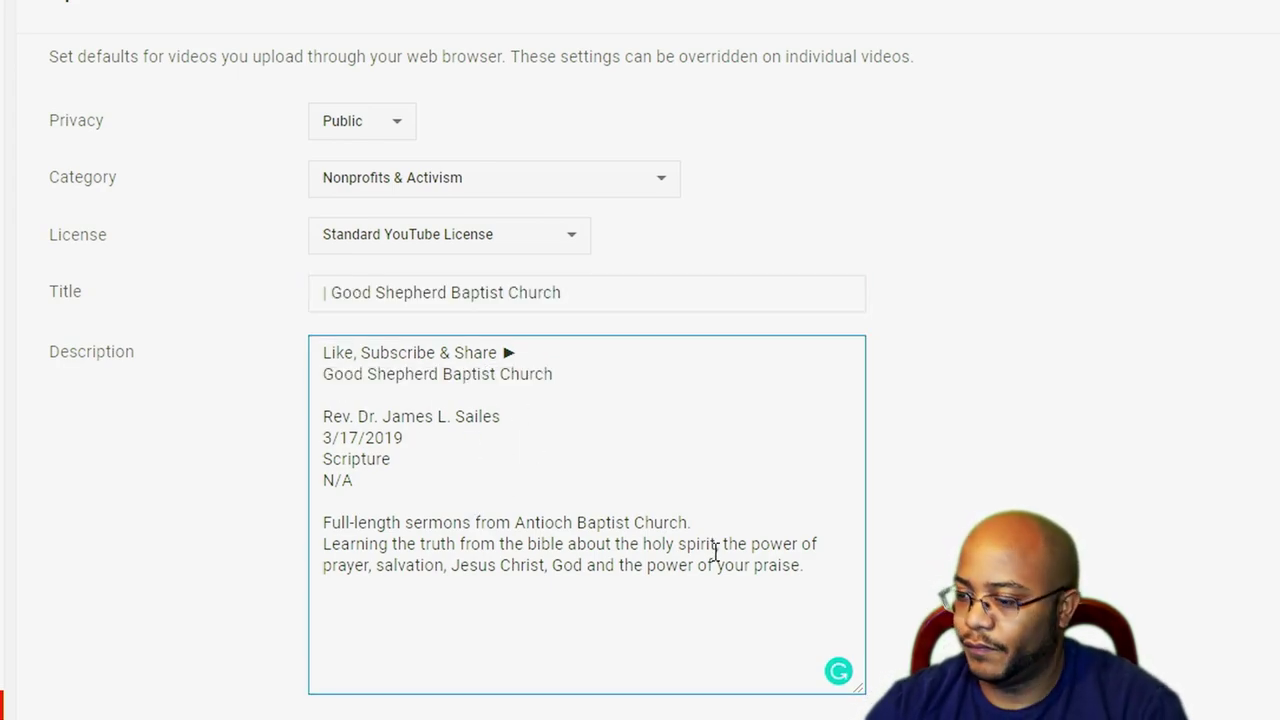
pyautogui.write('RVA')
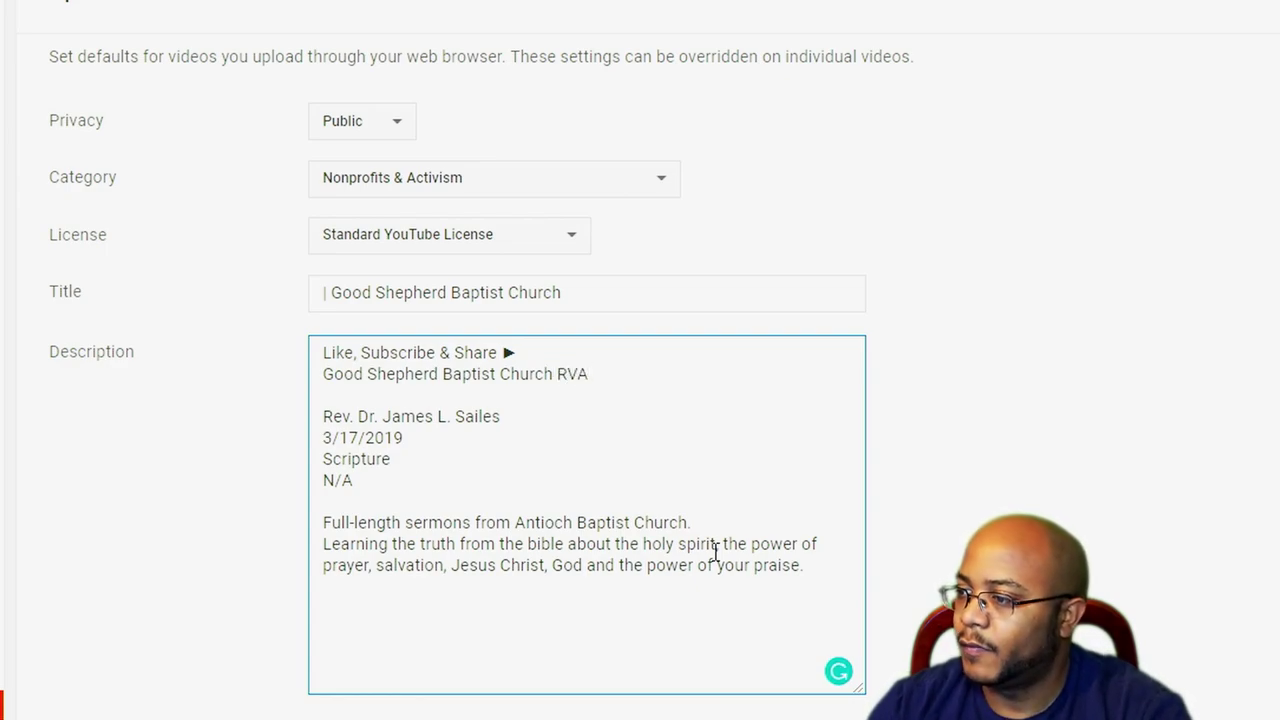
# Step: Replace the preacher's name with 'Speaker' and the sermon date with 'Date'
pyautogui.hotkey('shift', 'End')
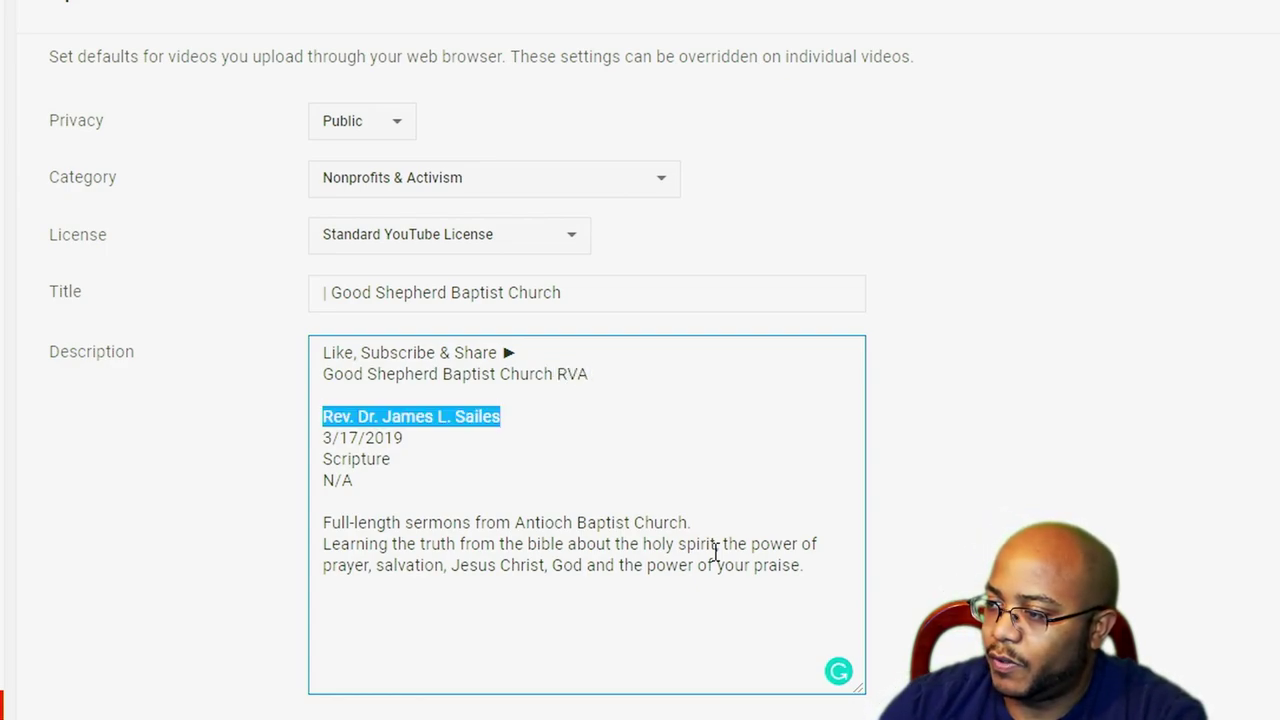
pyautogui.write('Speaker')
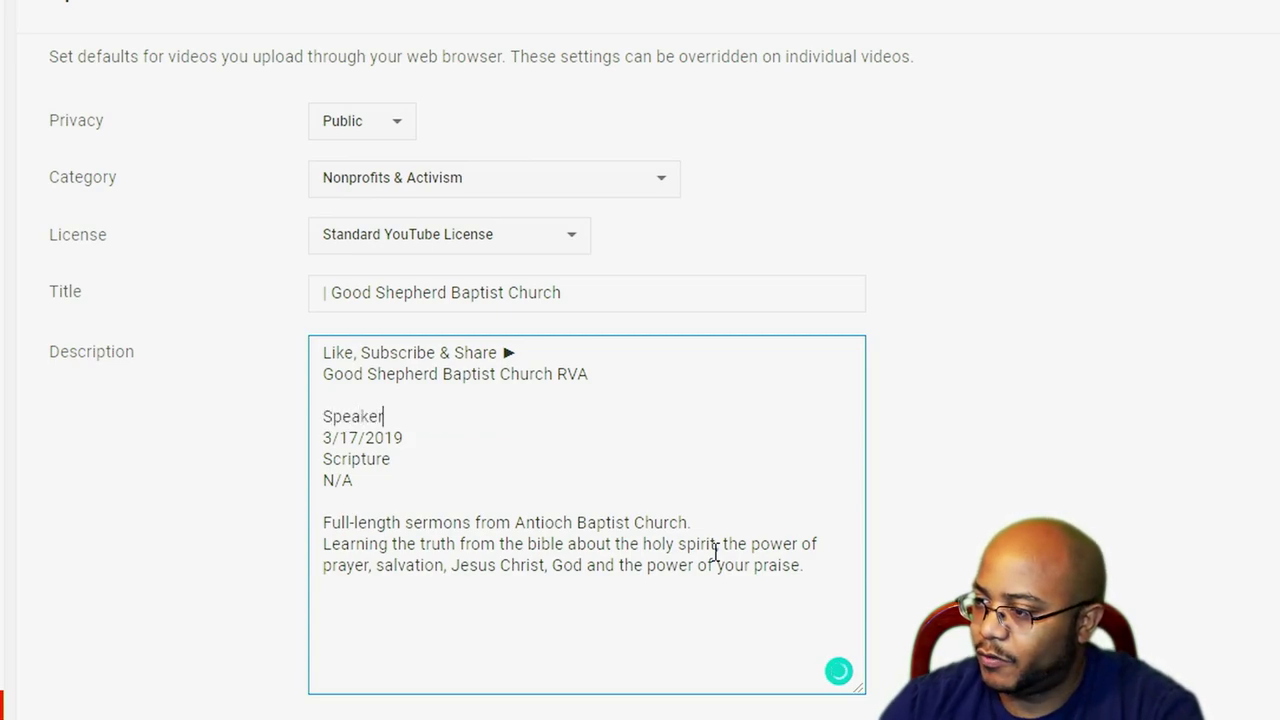
pyautogui.press('Down')
pyautogui.press('End')
pyautogui.hotkey('shift', 'Home')
pyautogui.write('Date')
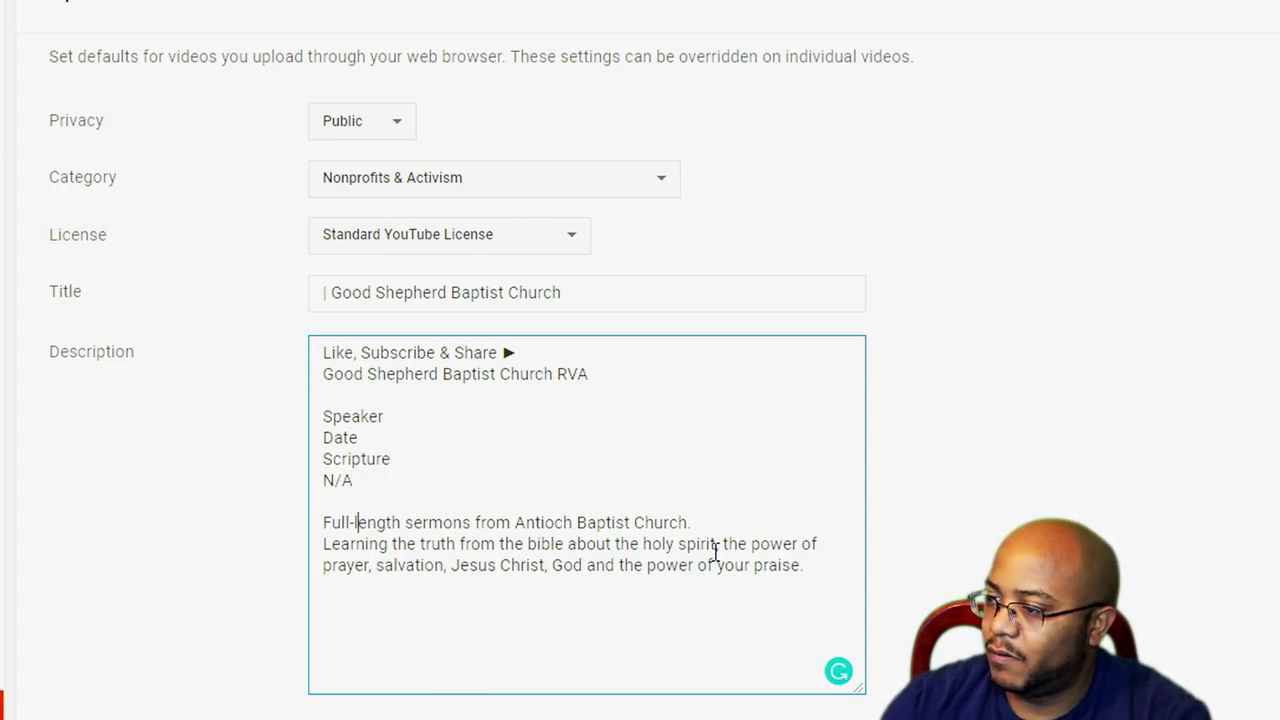
# Step: Type 'Good Shepherd Baptist Church RVA, Located in Richmond, VA' and delete the leftover Antioch text
pyautogui.press('Left')
pyautogui.press('Left')
pyautogui.press('Left')
pyautogui.press('Left')
pyautogui.press('Left')
pyautogui.press('Left')
pyautogui.press('Left')
pyautogui.press('Left')
pyautogui.press('Left')
pyautogui.press('Left')
pyautogui.press('Left')
pyautogui.press('Left')
pyautogui.press('Left')
pyautogui.press('Left')
pyautogui.press('Left')
pyautogui.press('Left')
pyautogui.press('Left')
pyautogui.press('Left')
pyautogui.press('Left')
pyautogui.press('Left')
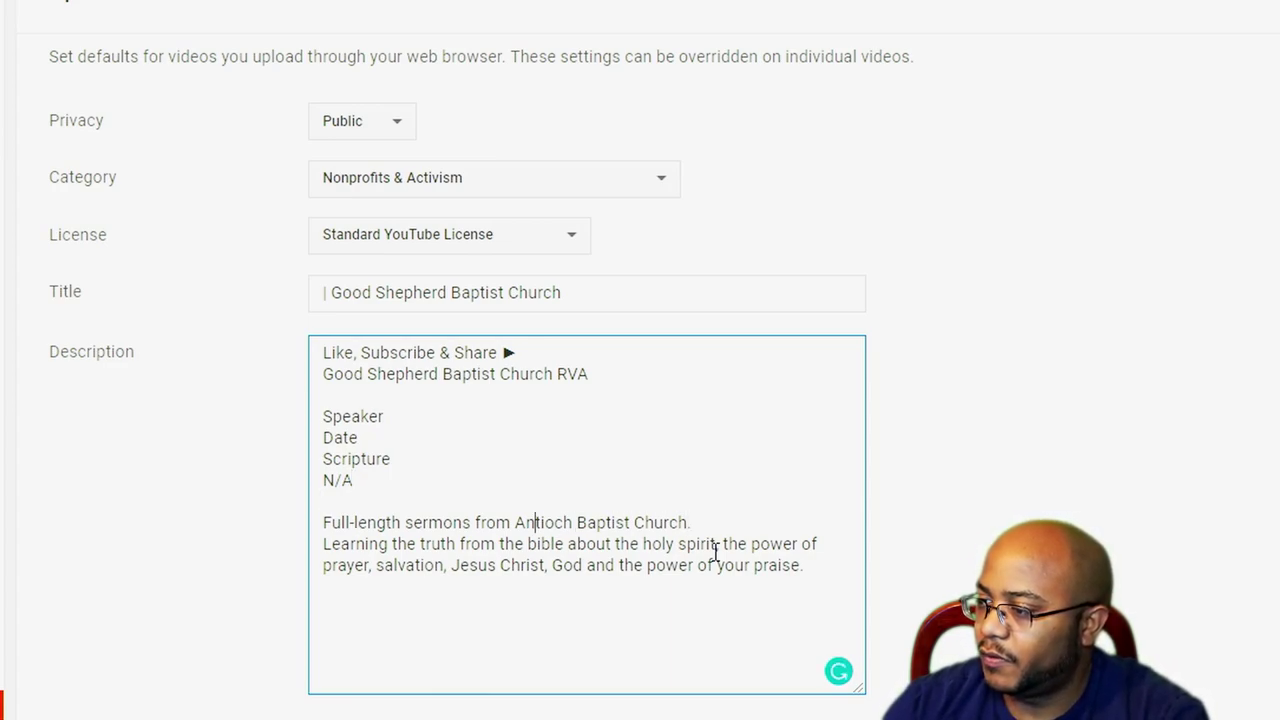
pyautogui.write('Good Shep')
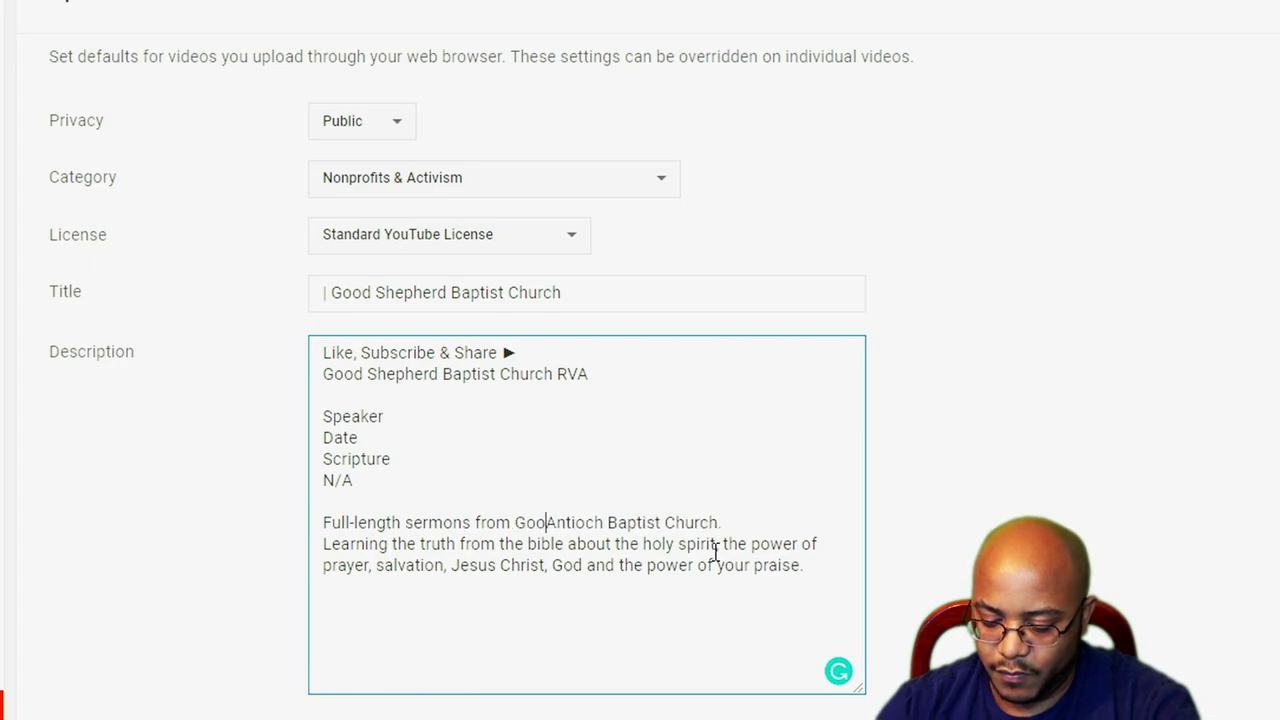
pyautogui.write('herd Baptist ')
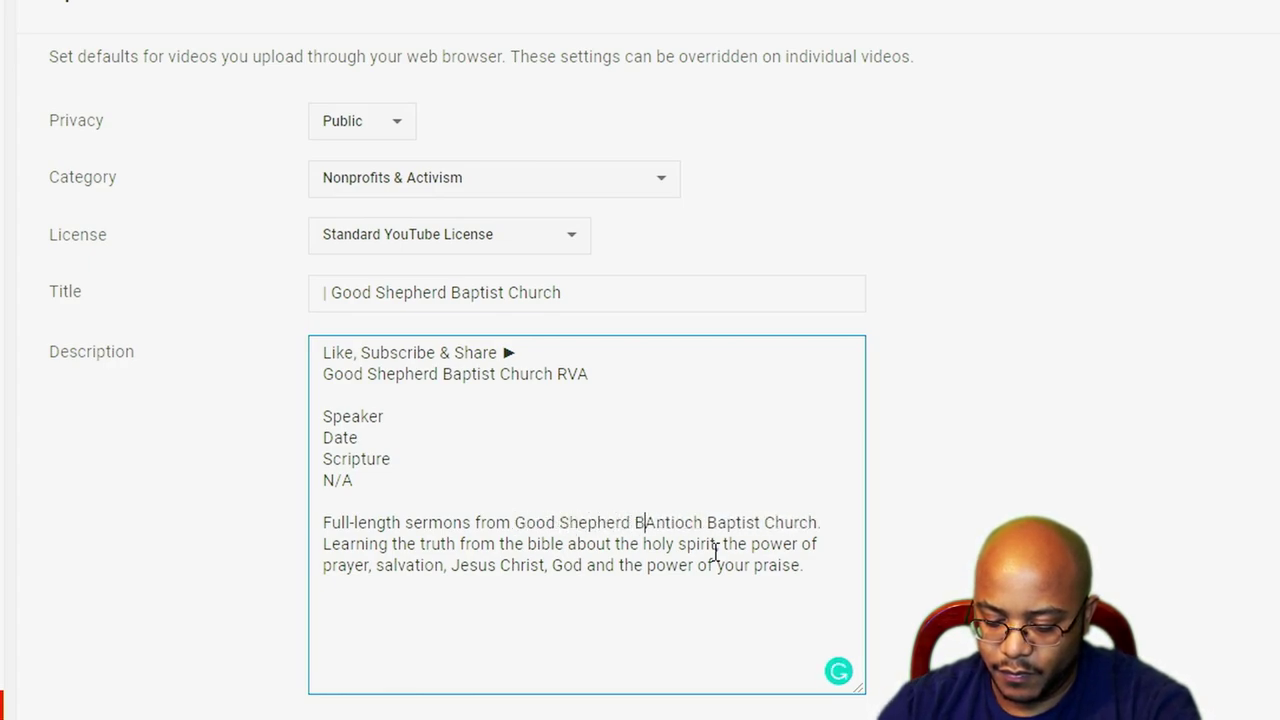
pyautogui.write('Church RVA')
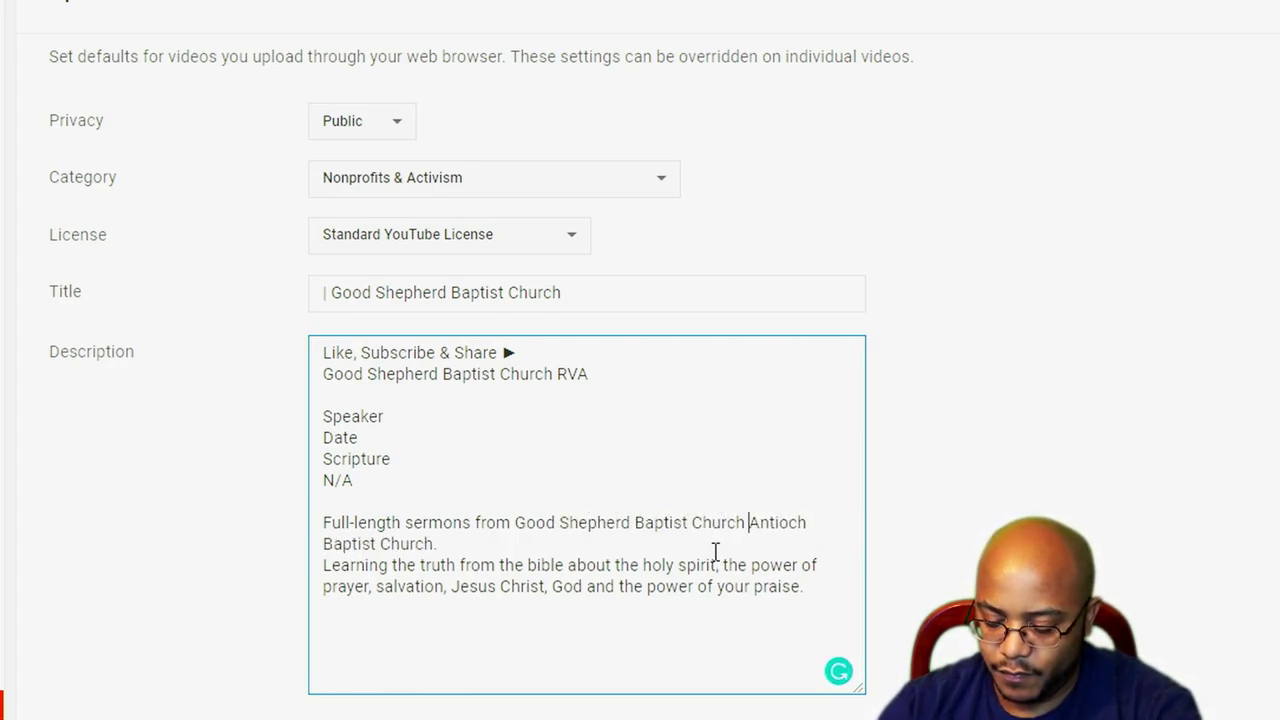
pyautogui.write(',')
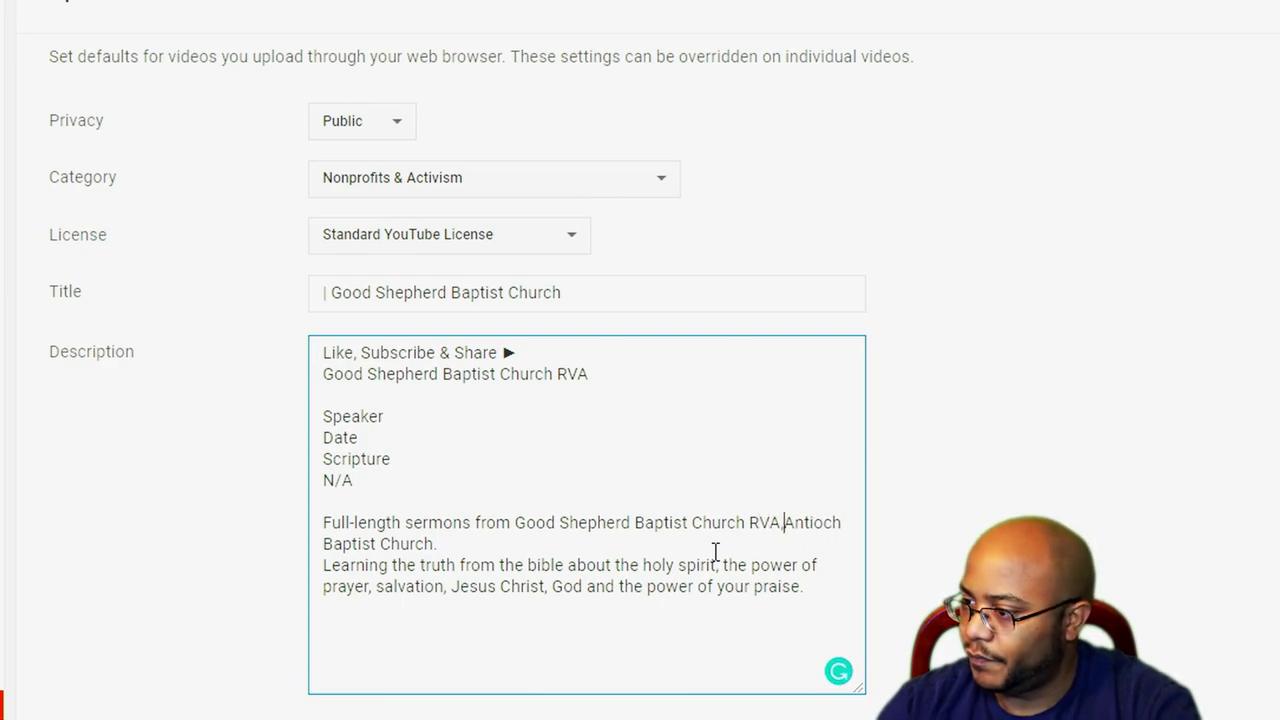
pyautogui.write(' Located ')
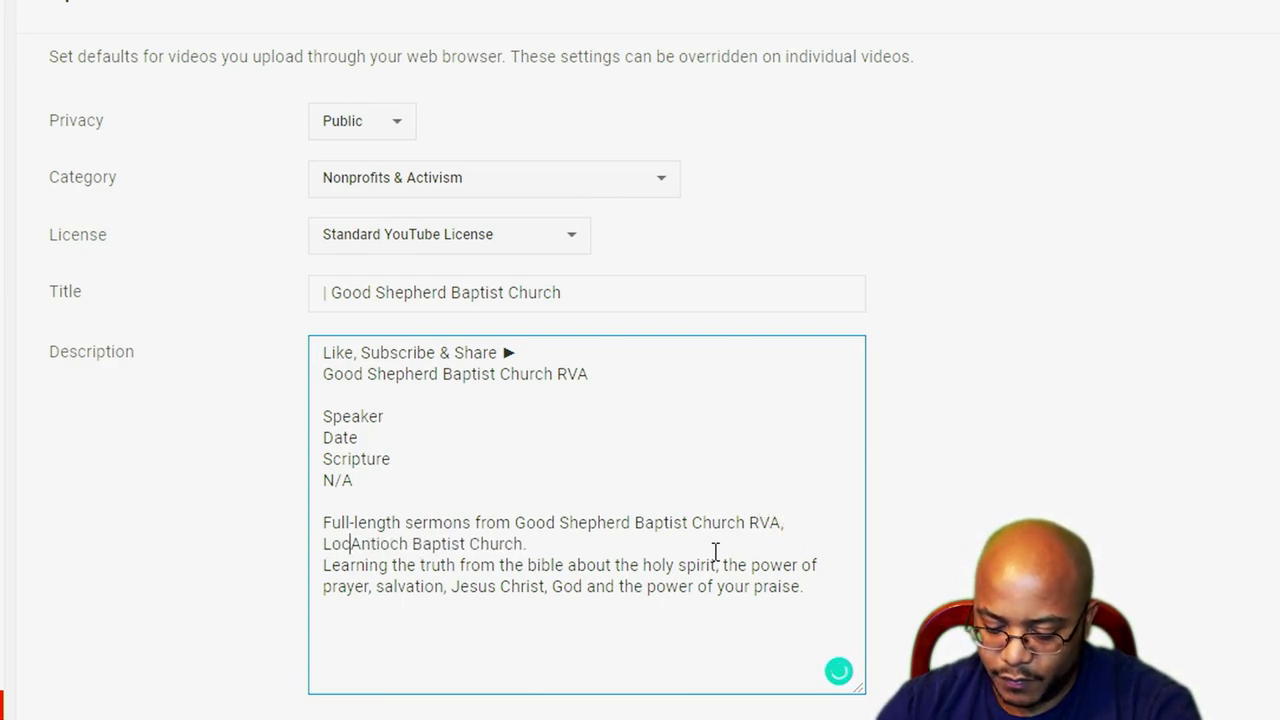
pyautogui.write('in Richmond, V')
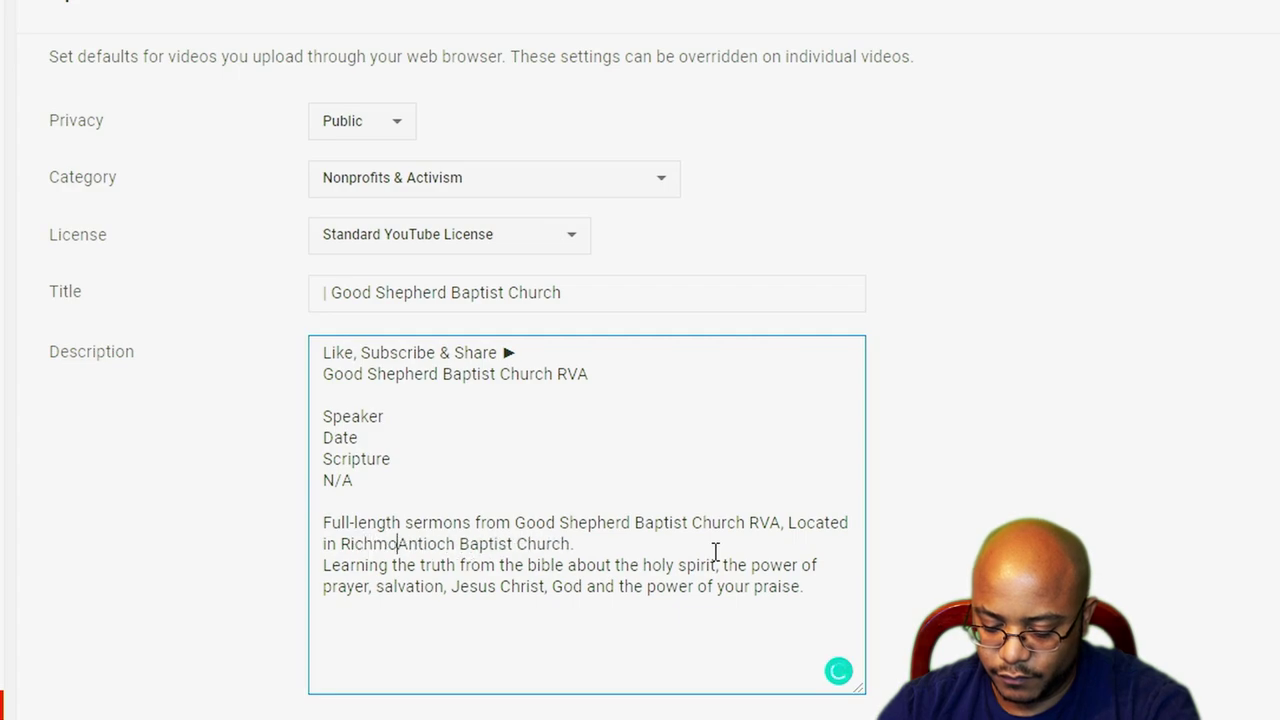
pyautogui.write('A')
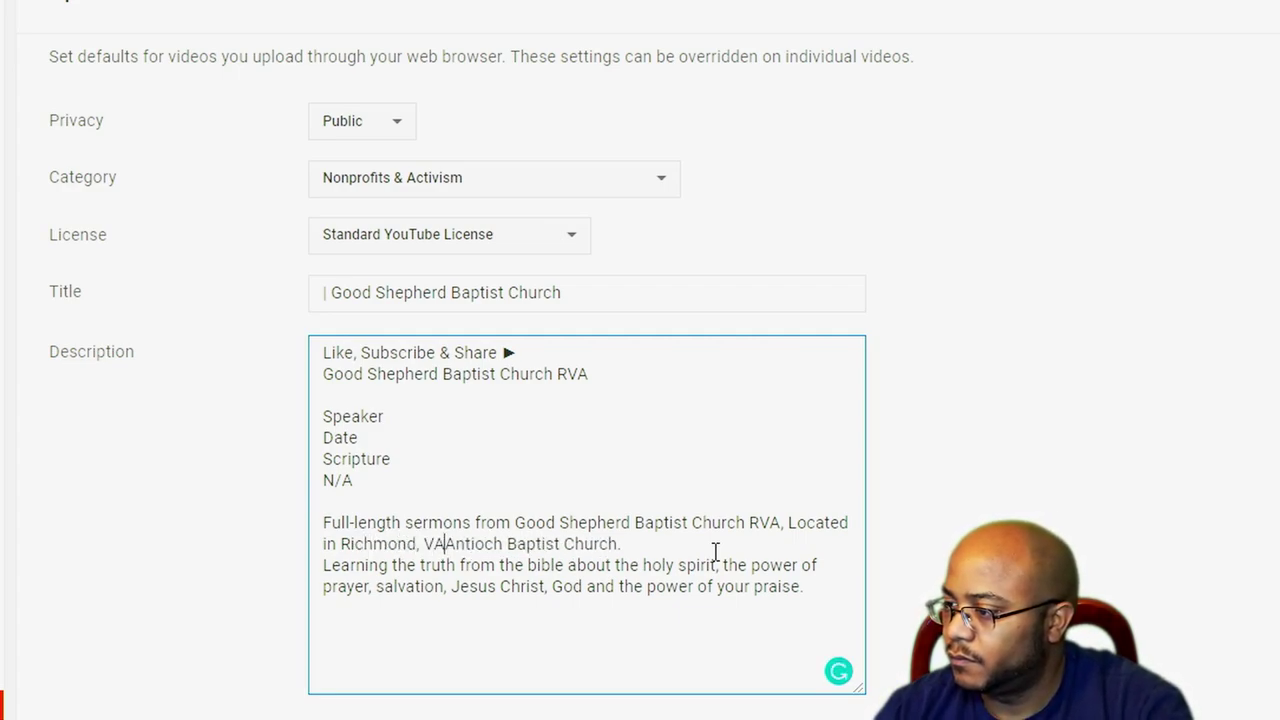
pyautogui.hotkey('shift', 'Down')
pyautogui.hotkey('shift', 'Down')
pyautogui.hotkey('shift', 'Down')
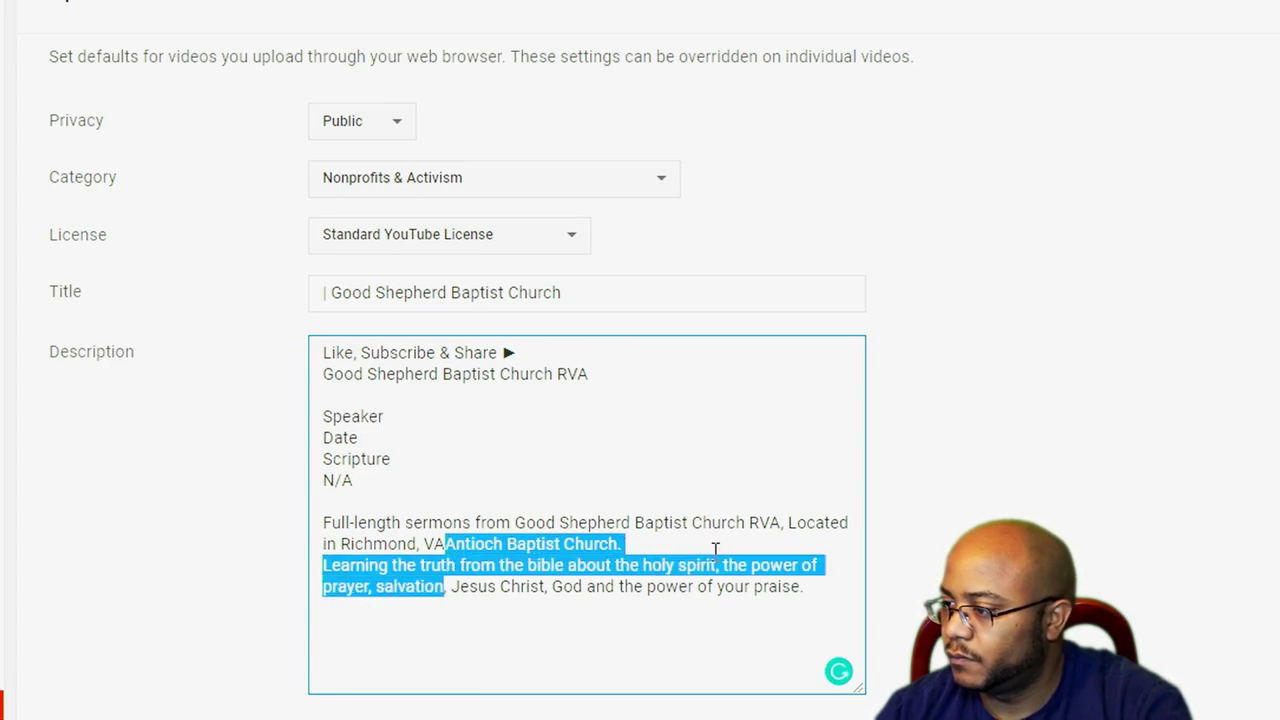
pyautogui.press('BackSpace')
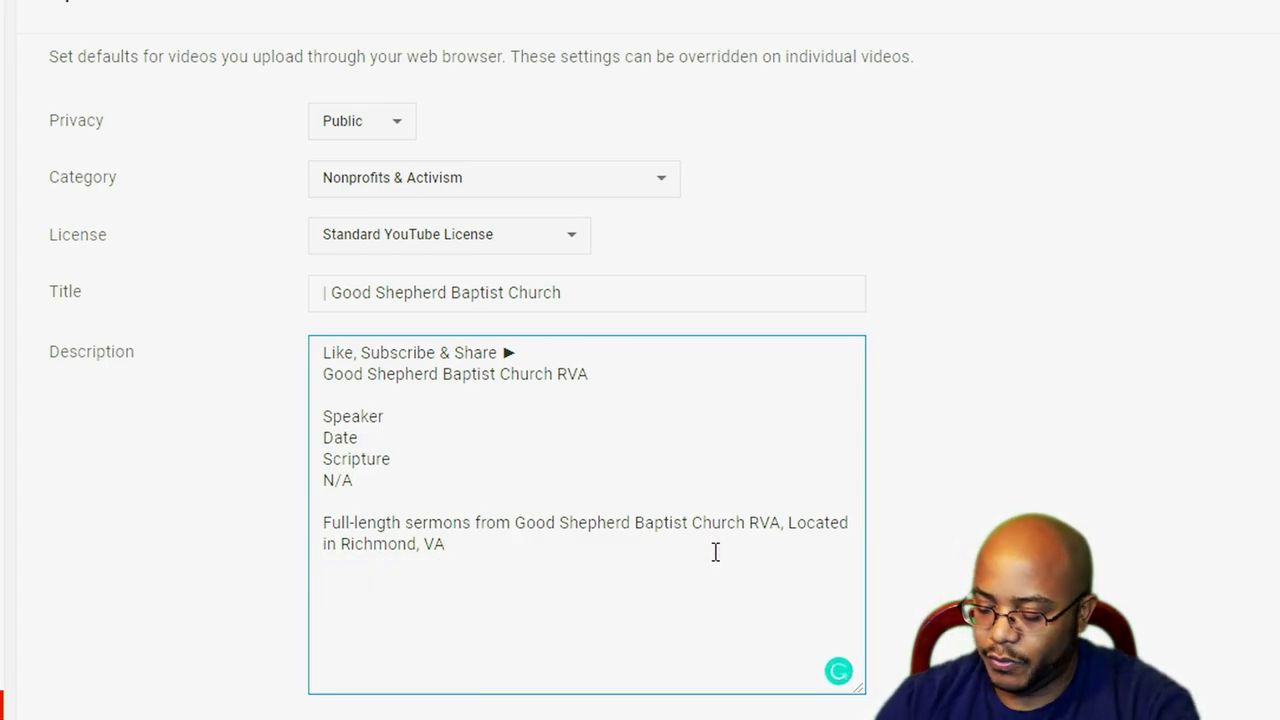
pyautogui.write('.')
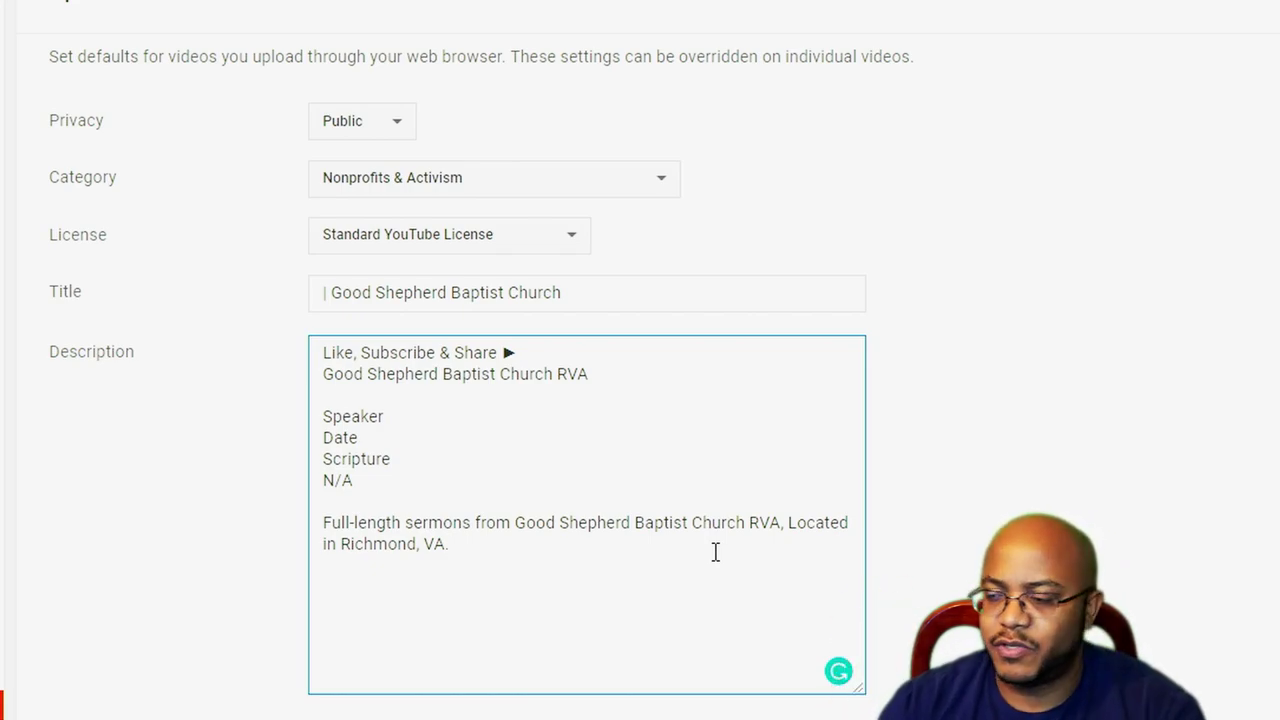
pyautogui.hotkey('ctrl', 'z')
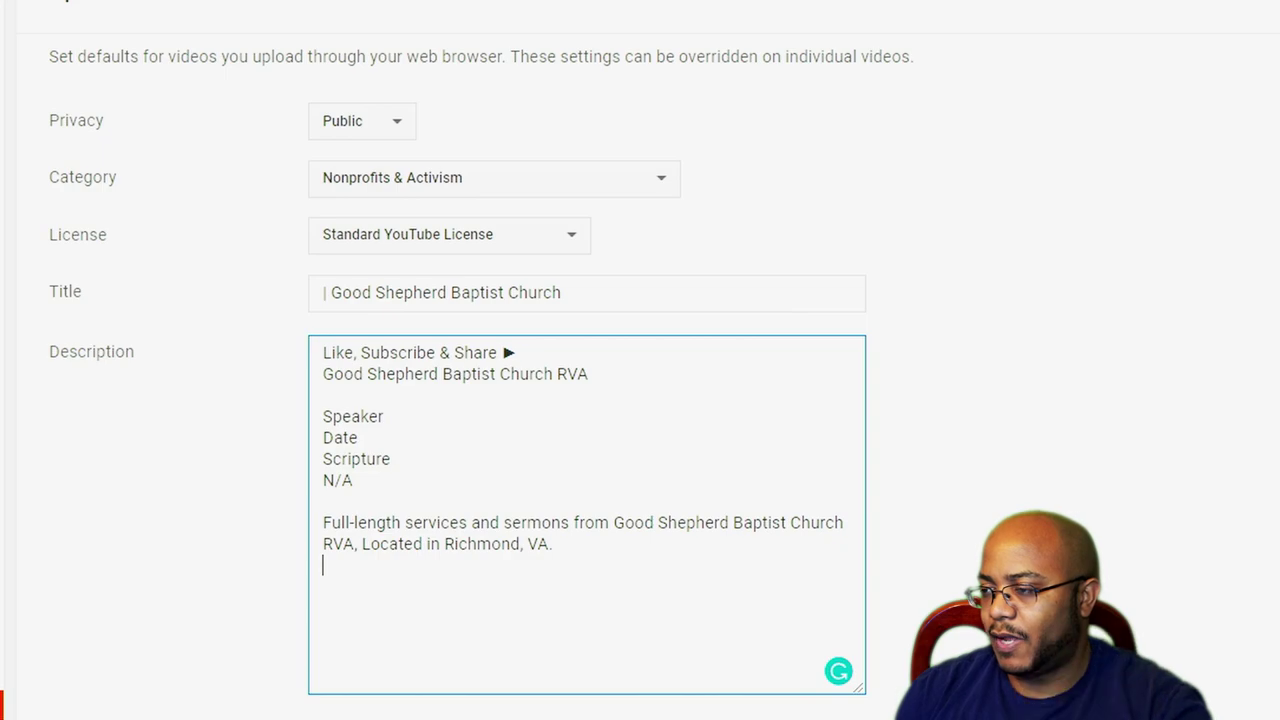
pyautogui.write('ht')
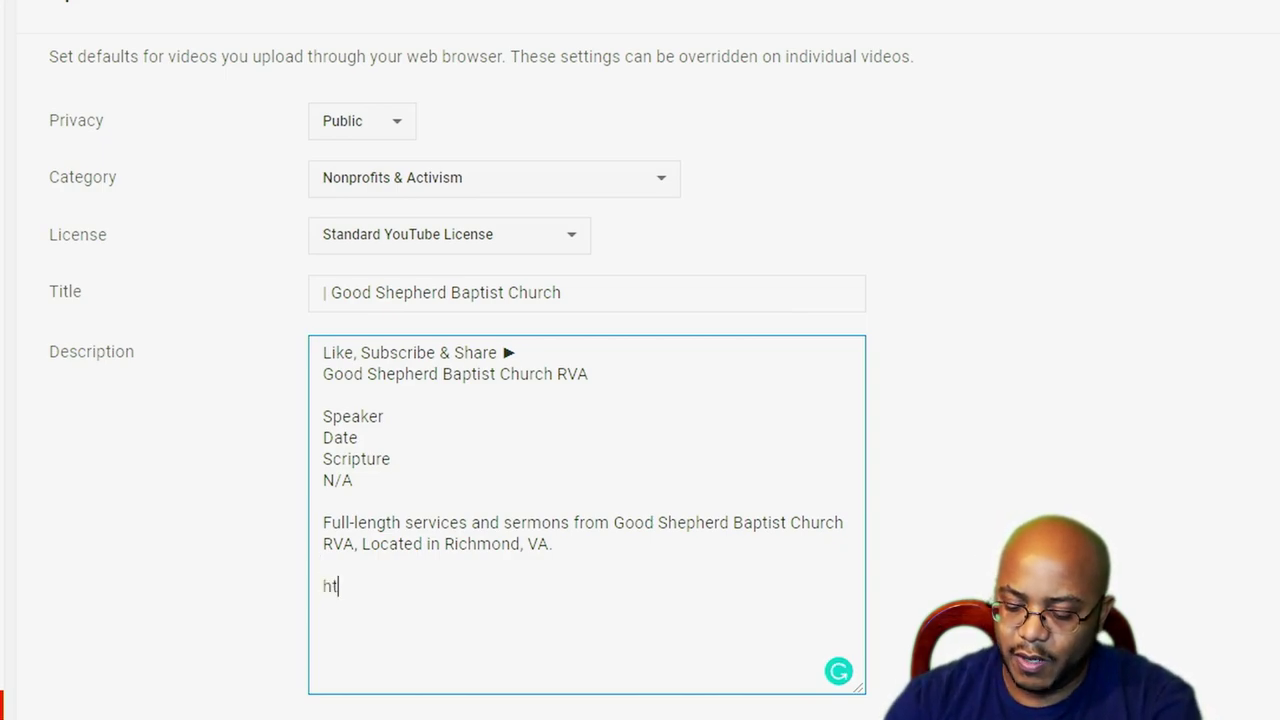
pyautogui.write('tps://g')
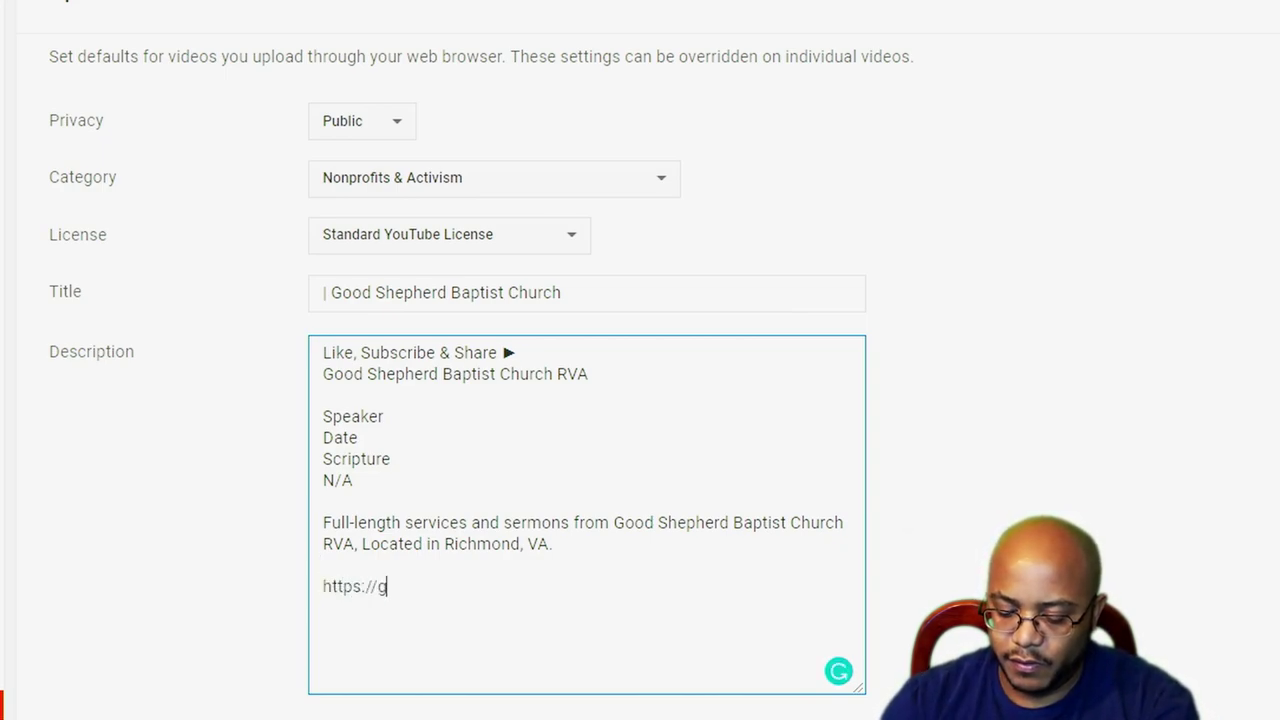
pyautogui.write('sbcrichmon')
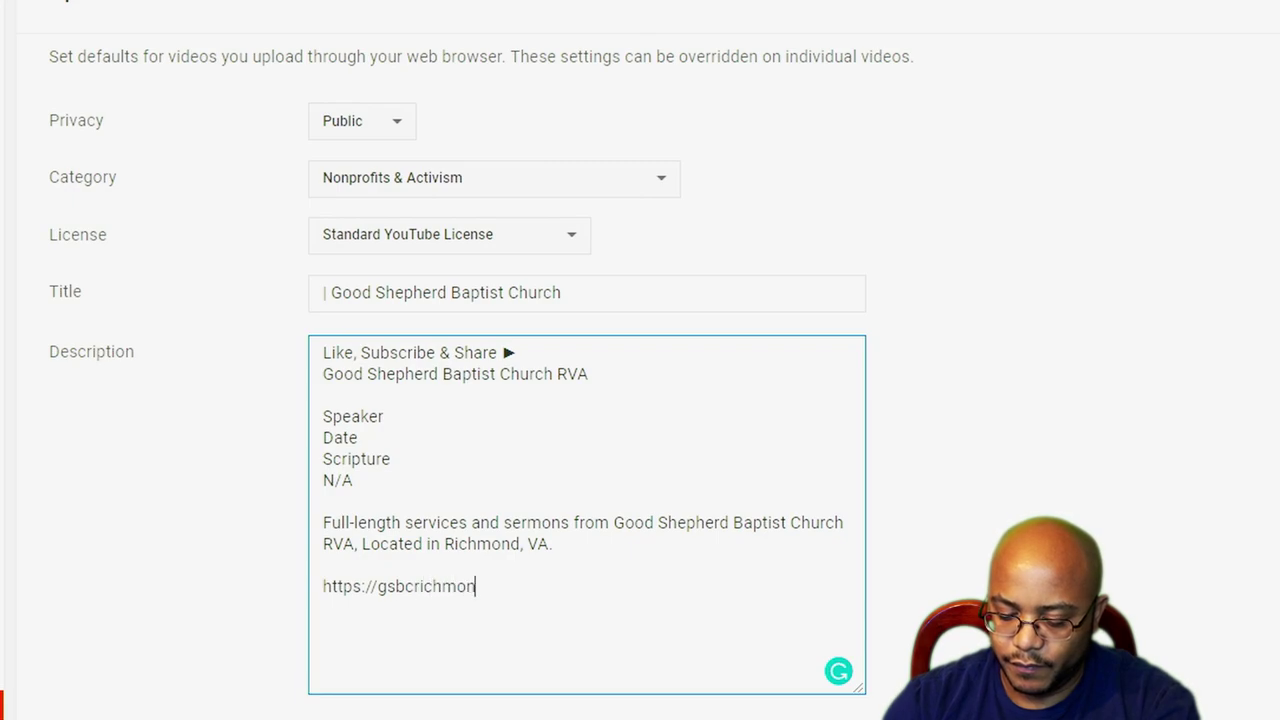
pyautogui.write('d.org')
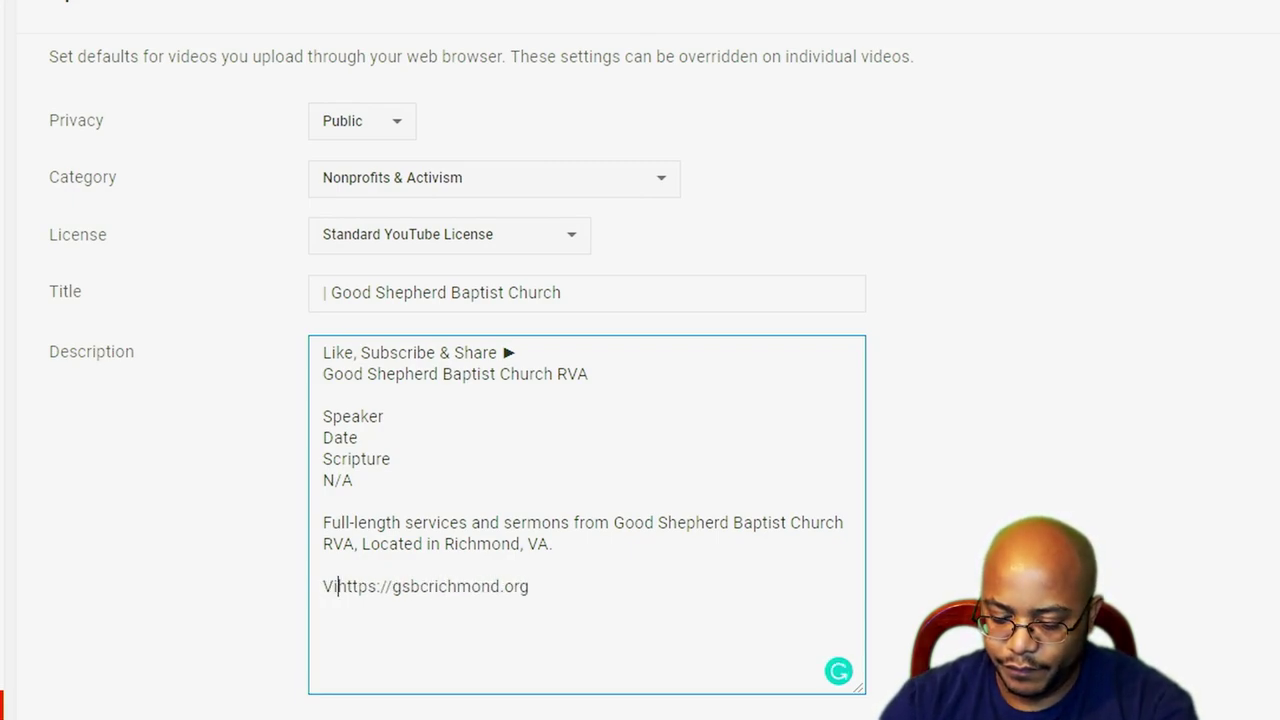
pyautogui.write('Visit us at')
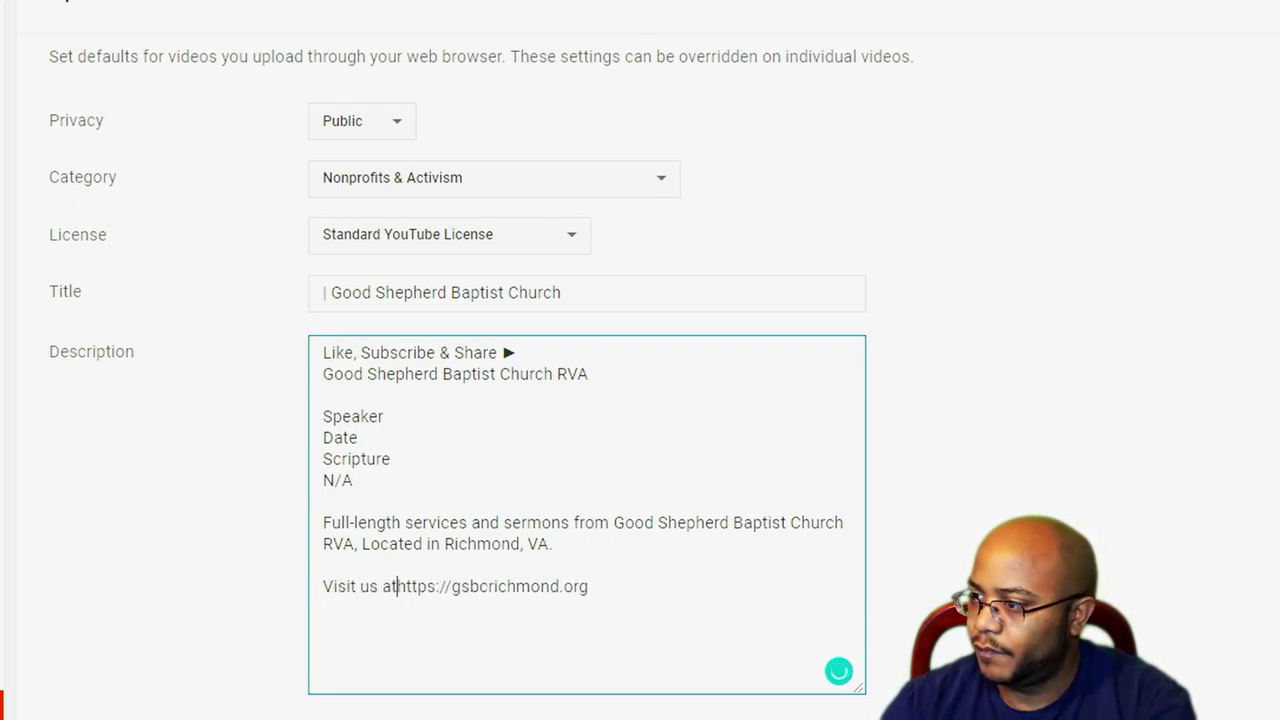
pyautogui.press('End')
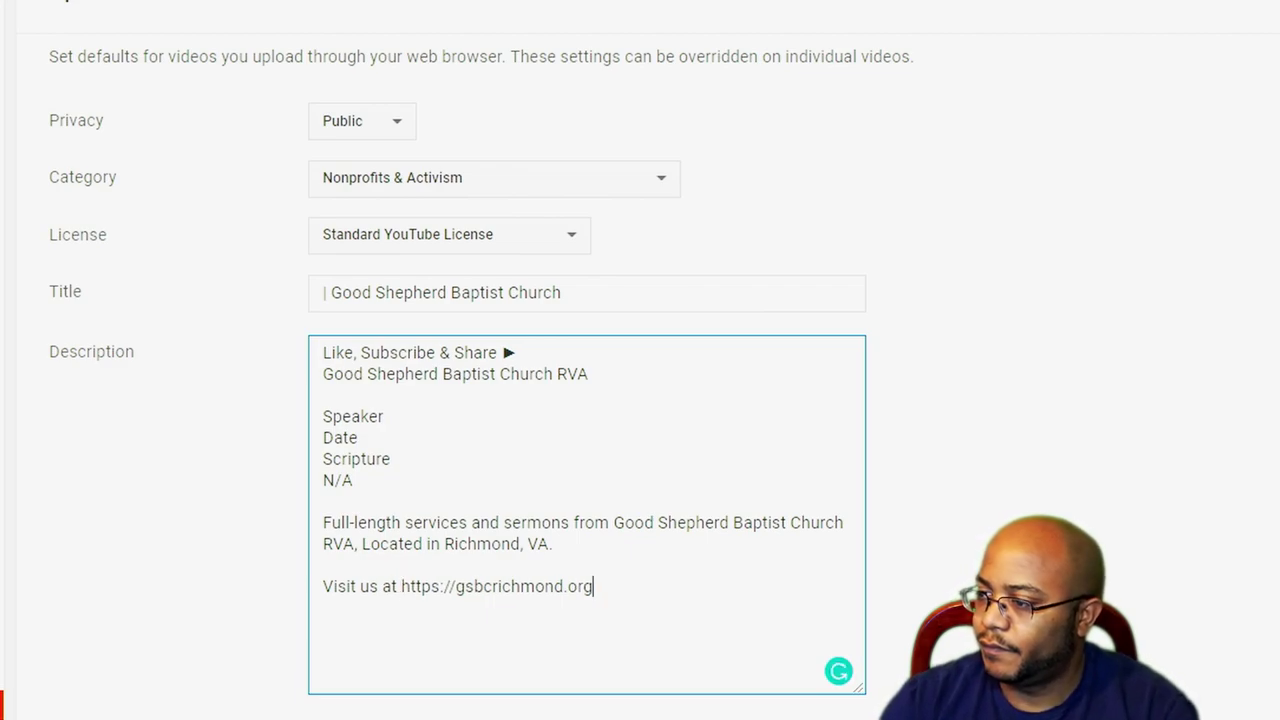
pyautogui.hotkey('shift', 'Home')
# Step: Move the 'Visit us at' website line to just under the church name line
pyautogui.hotkey('ctrl', 'x')
pyautogui.press('Up')
pyautogui.press('Up')
pyautogui.press('Up')
pyautogui.press('Up')
pyautogui.press('Up')
pyautogui.press('Up')
pyautogui.press('Up')
pyautogui.press('Up')
pyautogui.press('Up')
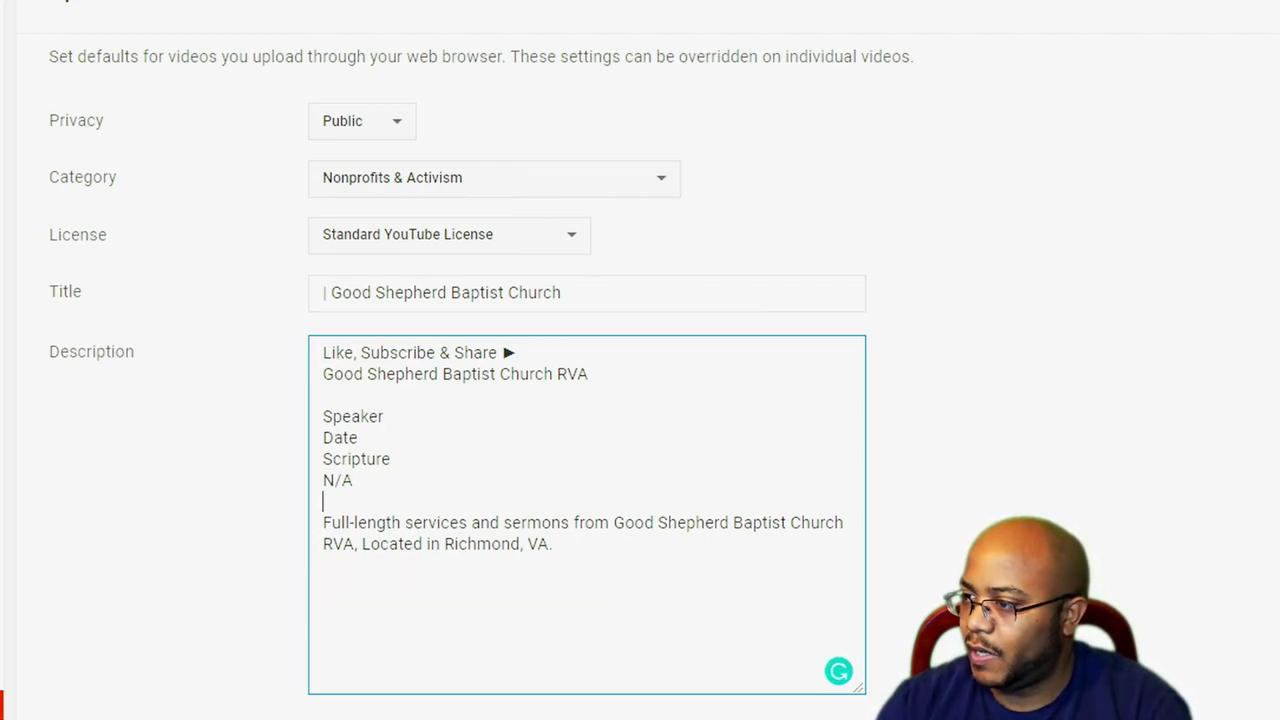
pyautogui.press('Down')
pyautogui.hotkey('ctrl', 'v')
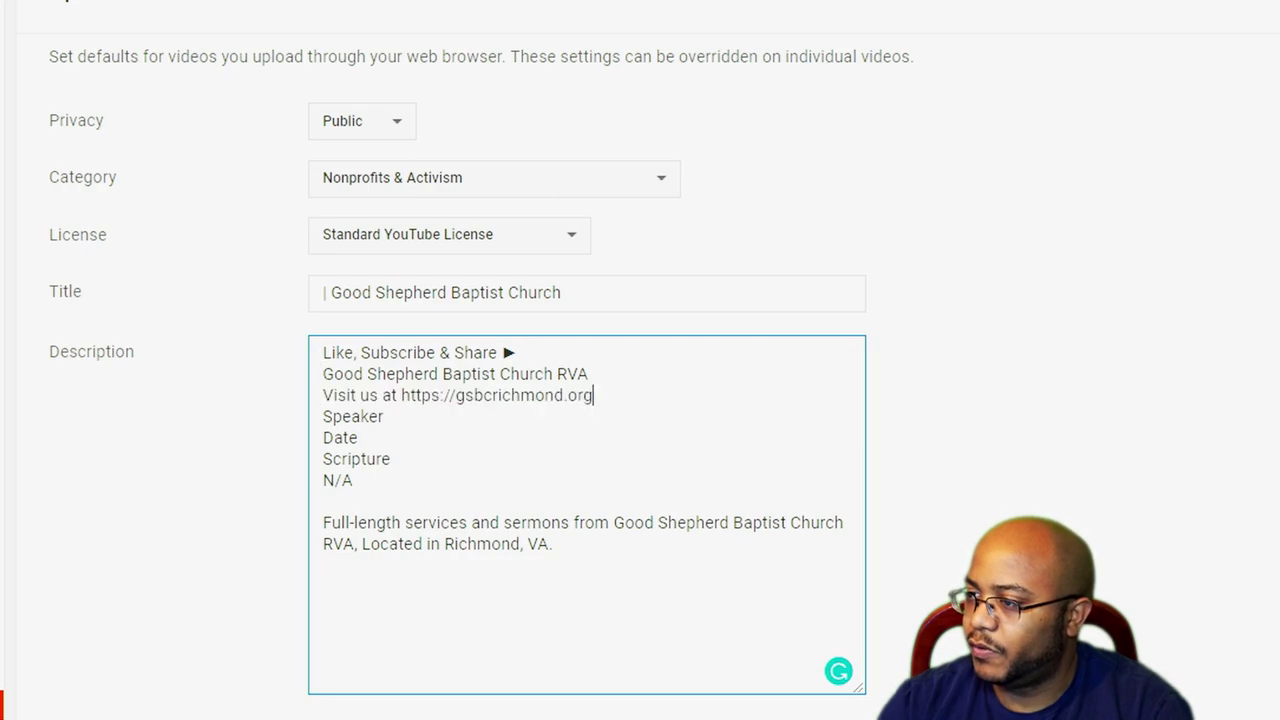
pyautogui.press('Return')
pyautogui.press('Up')
pyautogui.press('End')
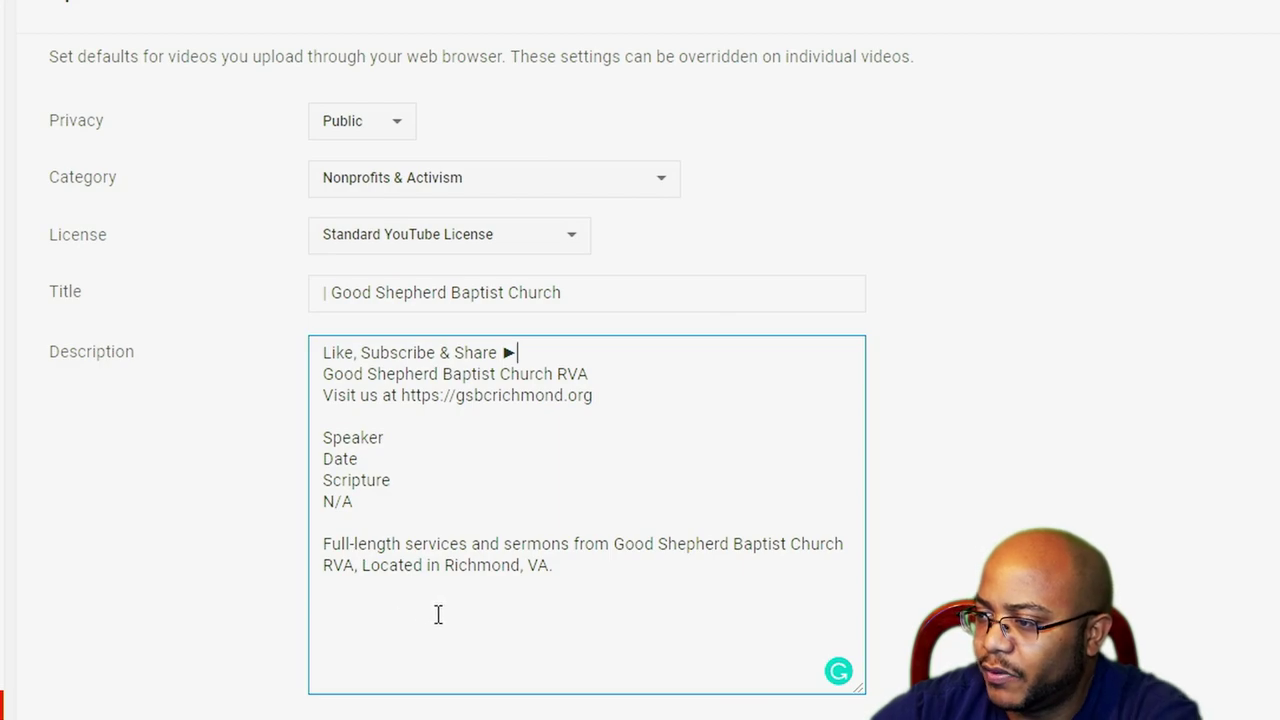
pyautogui.scroll(-3, 437, 612)
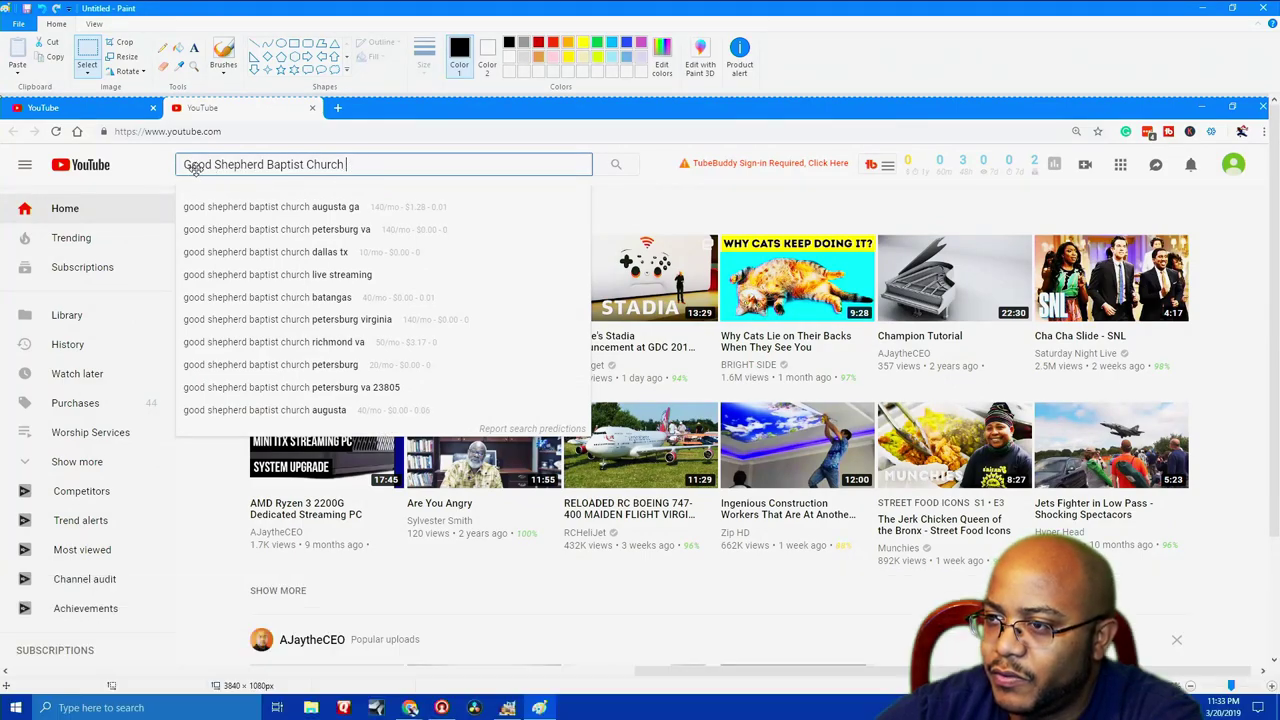
# Step: Add the tags "good shepherd baptist church rva" and richmond virginia after RVA in the default tags
pyautogui.click(1208, 13)
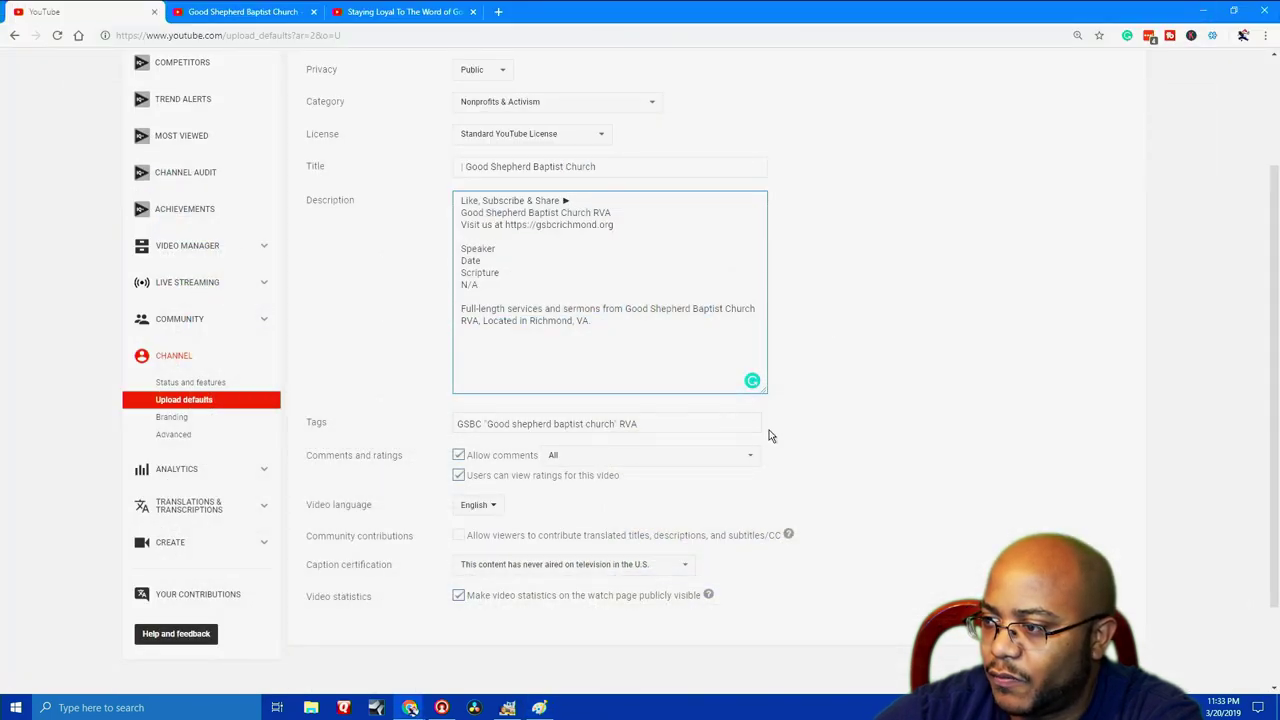
pyautogui.click(810, 271)
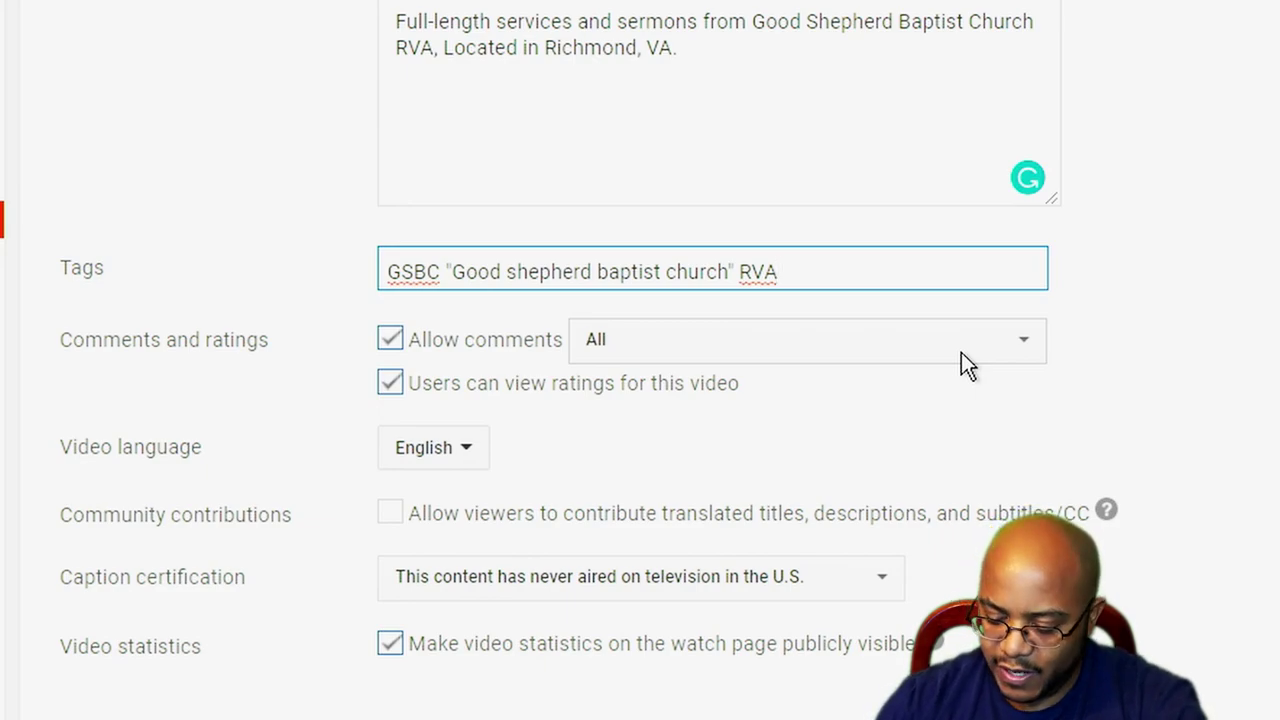
pyautogui.write(', good')
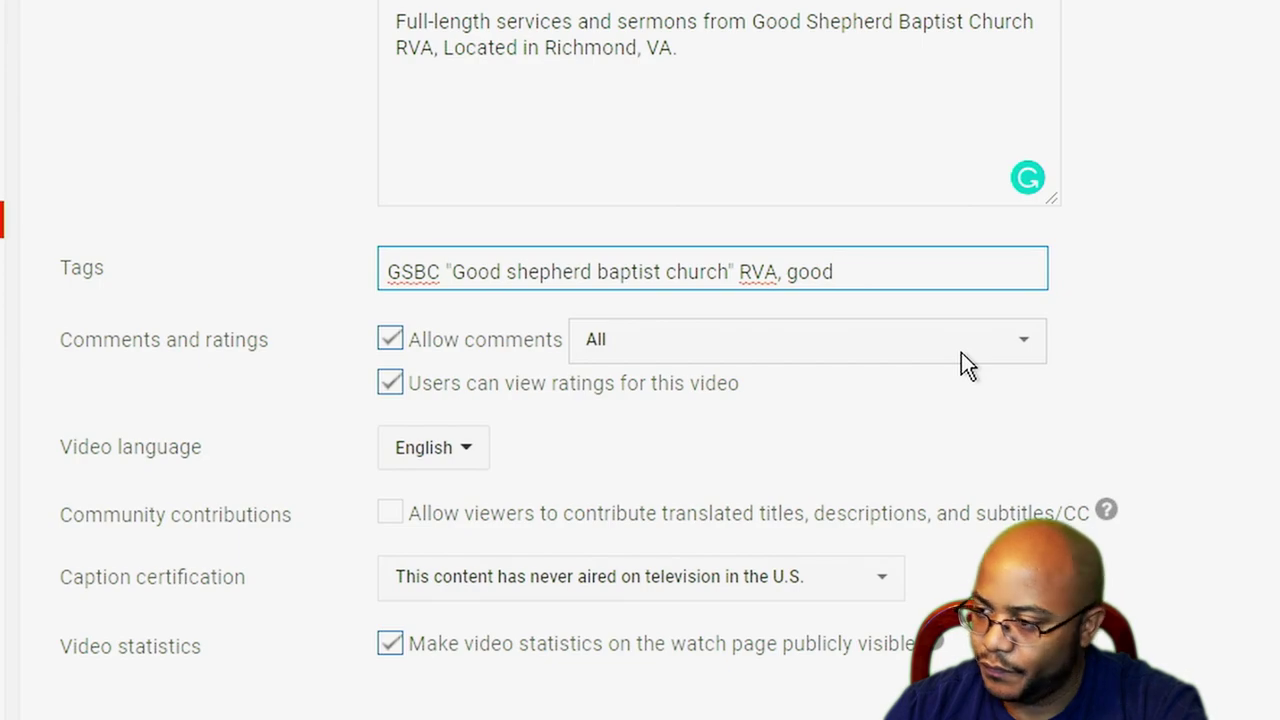
pyautogui.press('BackSpace')
pyautogui.press('BackSpace')
pyautogui.press('BackSpace')
pyautogui.press('BackSpace')
pyautogui.press('BackSpace')
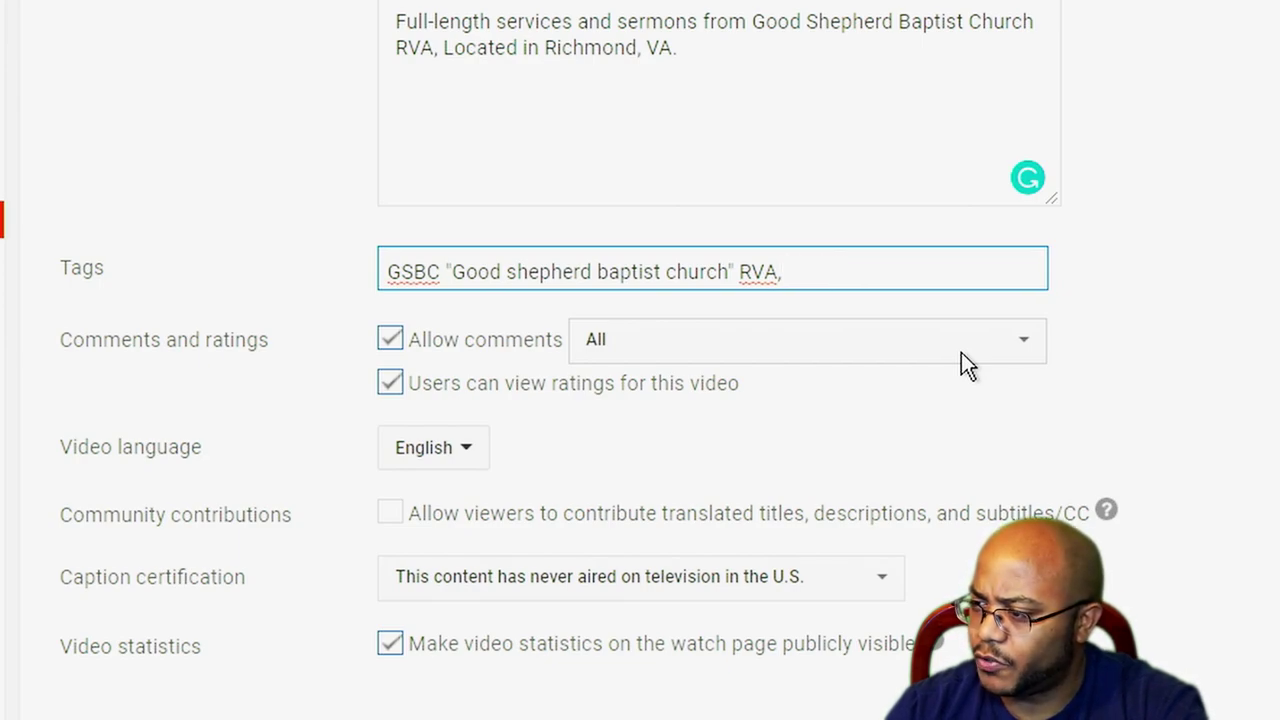
pyautogui.press('BackSpace')
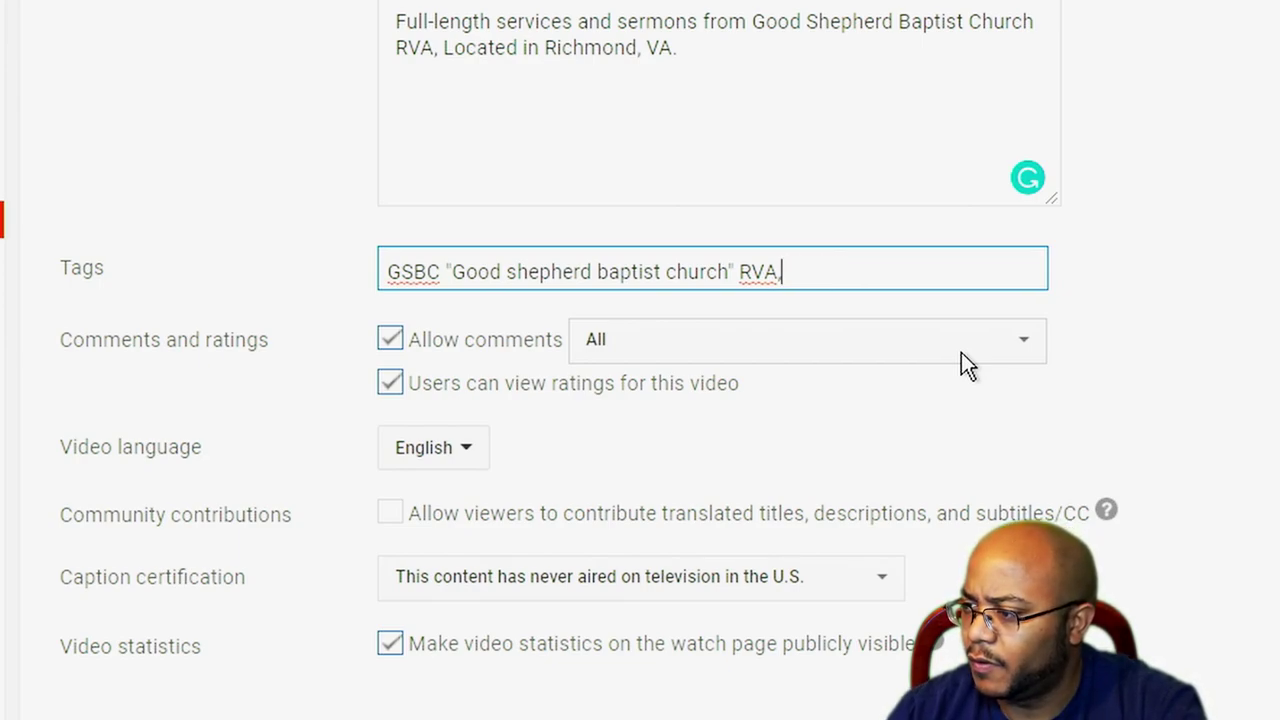
pyautogui.write('"good sh')
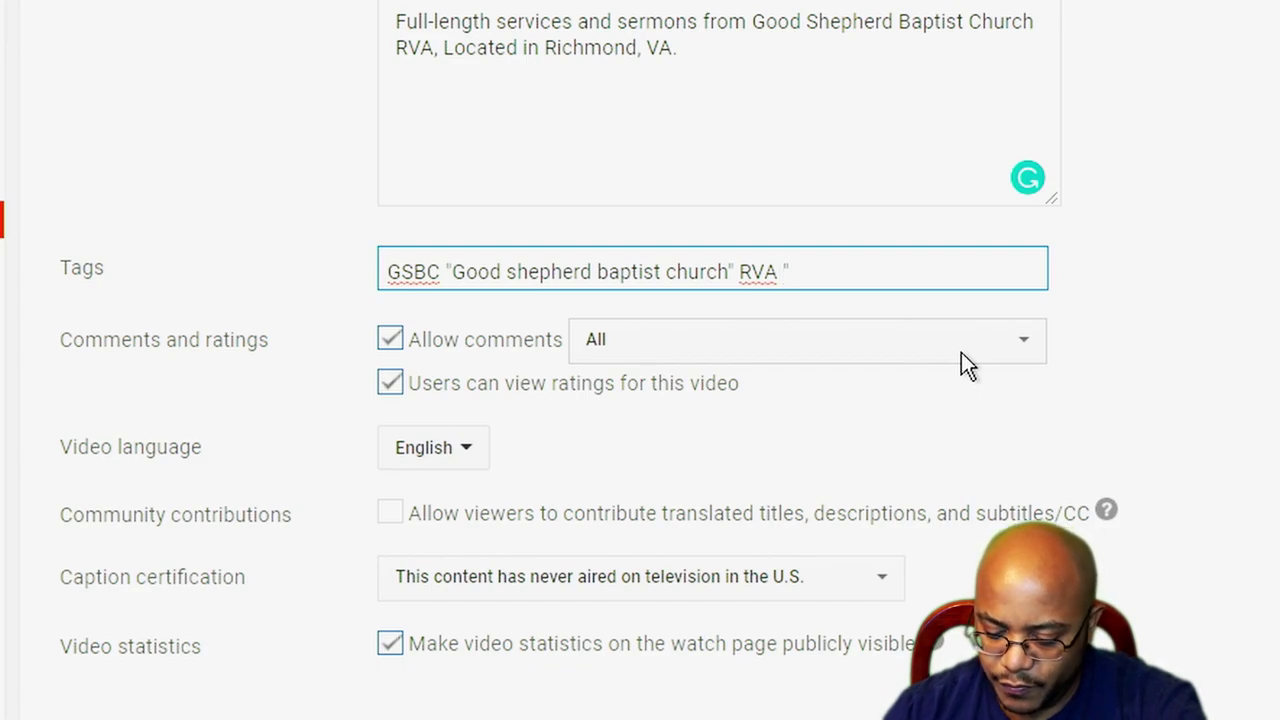
pyautogui.write('epherd baptist')
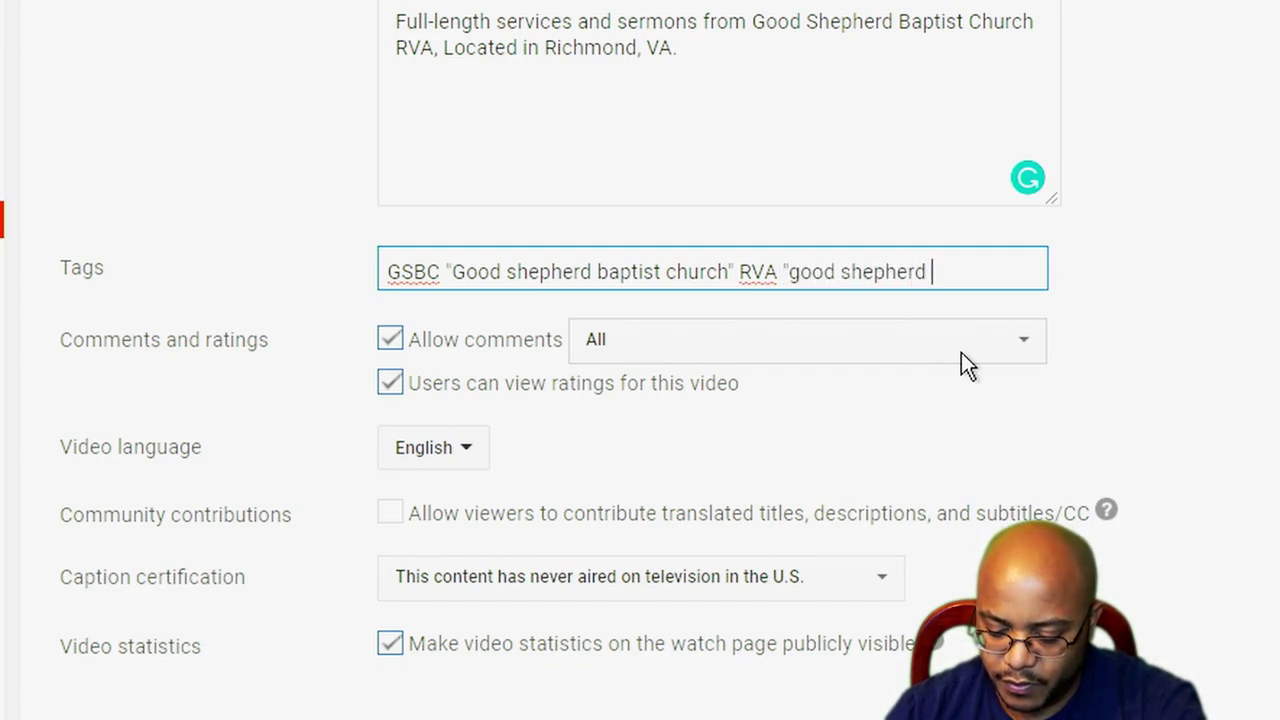
pyautogui.write(' church rva')
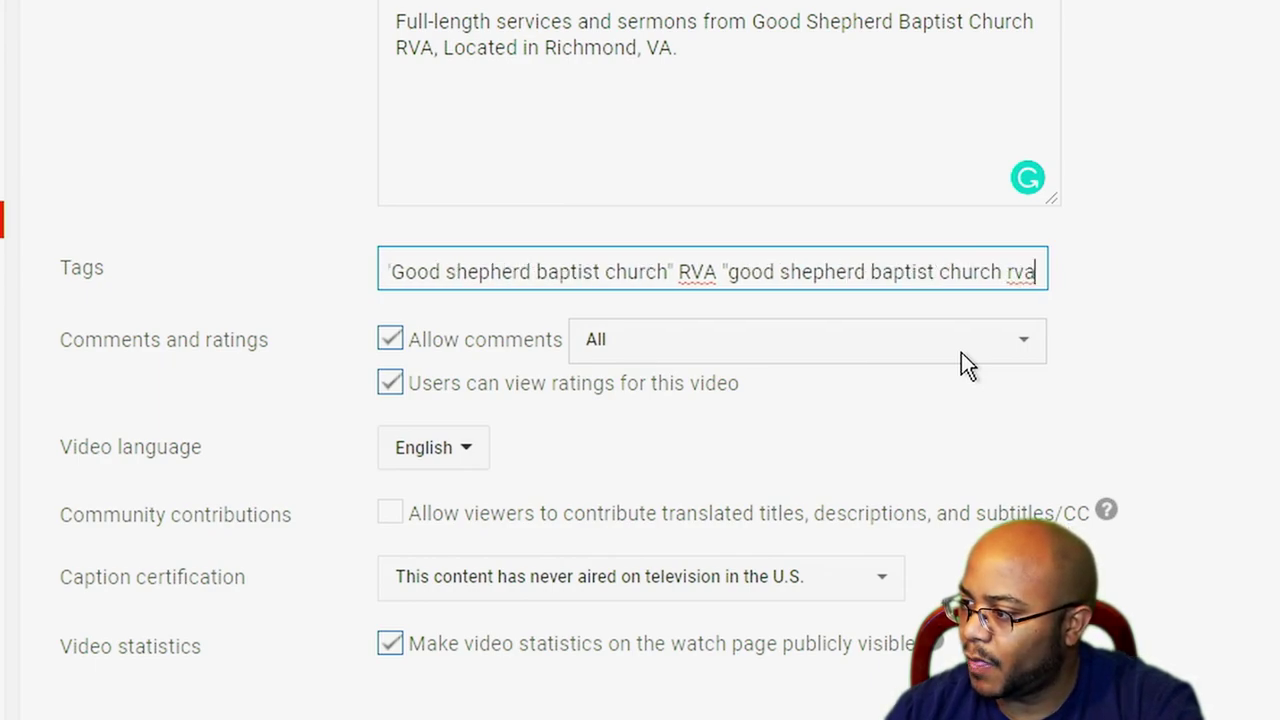
pyautogui.write('"')
pyautogui.write(' richmond')
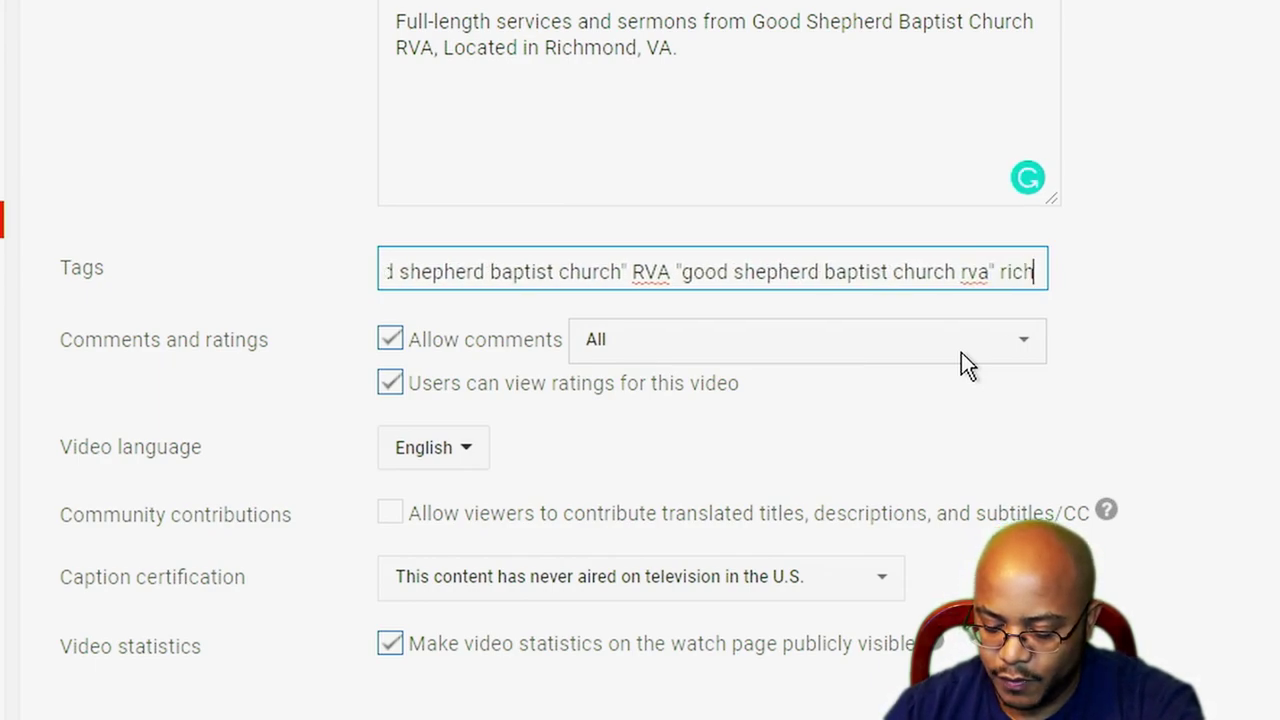
pyautogui.write(' virginia')
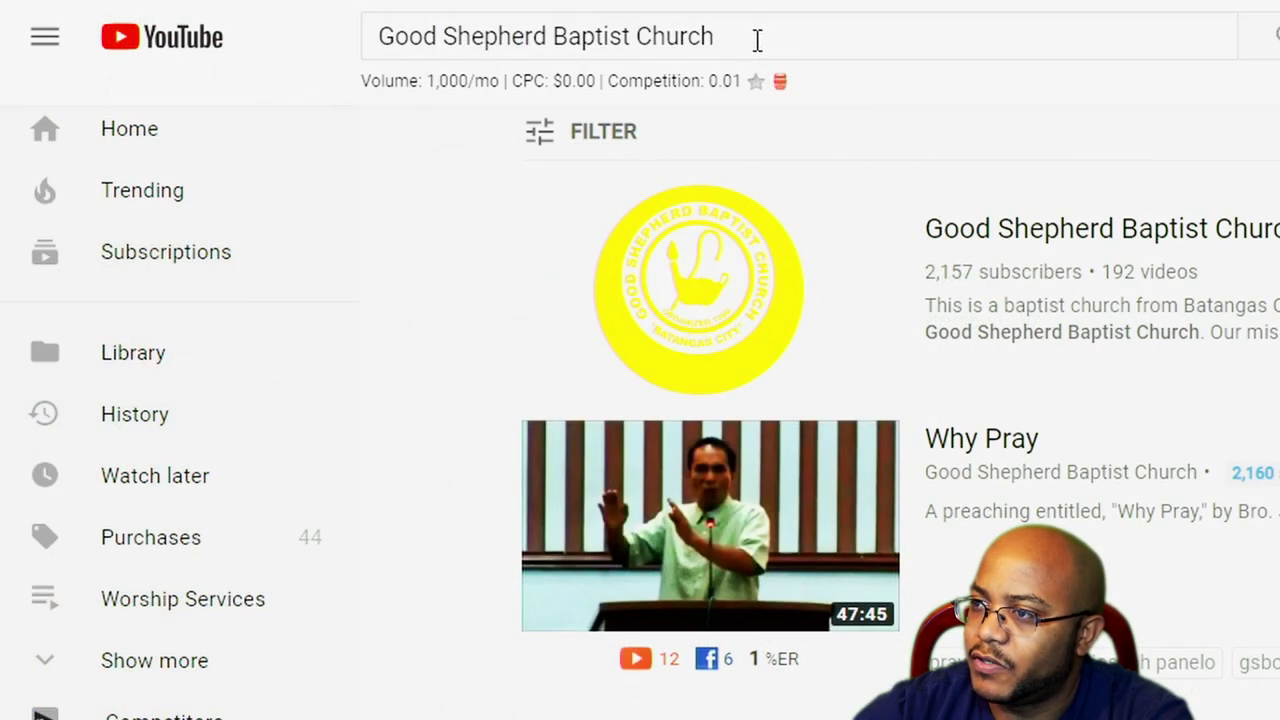
# Step: Search YouTube for 'church'
pyautogui.moveTo(754, 40); pyautogui.dragTo(336, 14)
pyautogui.write('church')
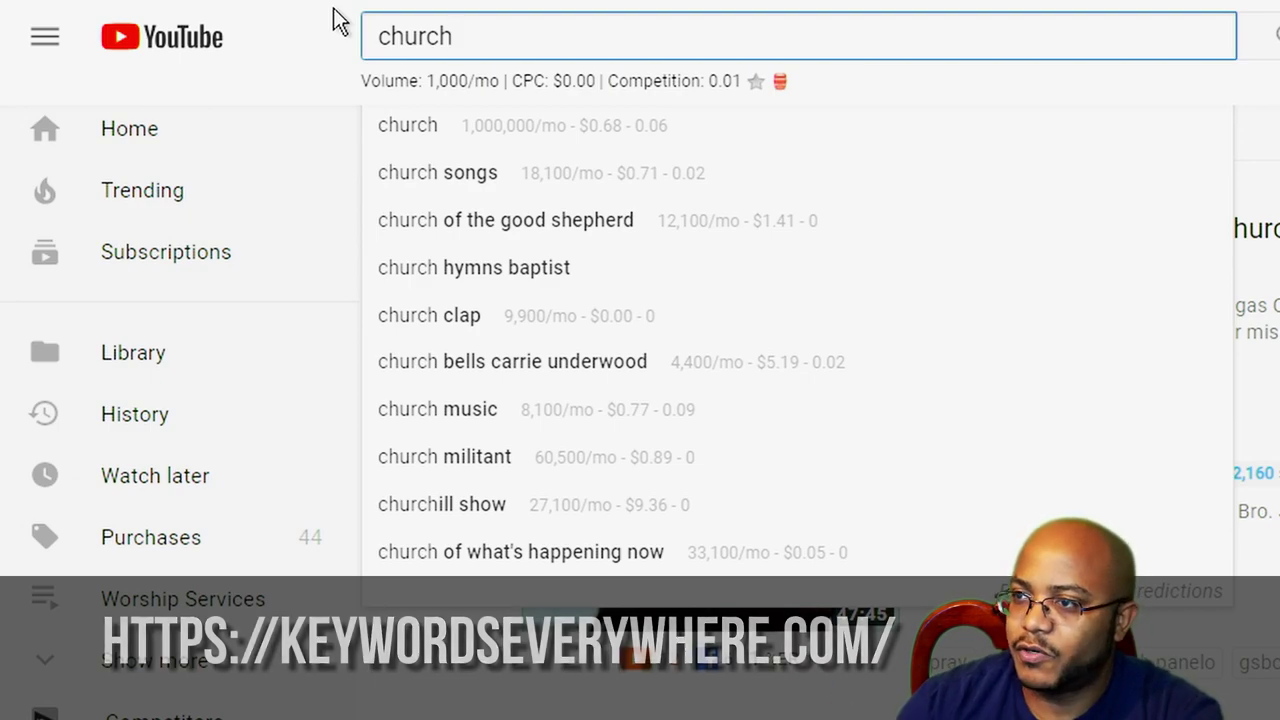
pyautogui.press('Escape')
pyautogui.press('Return')
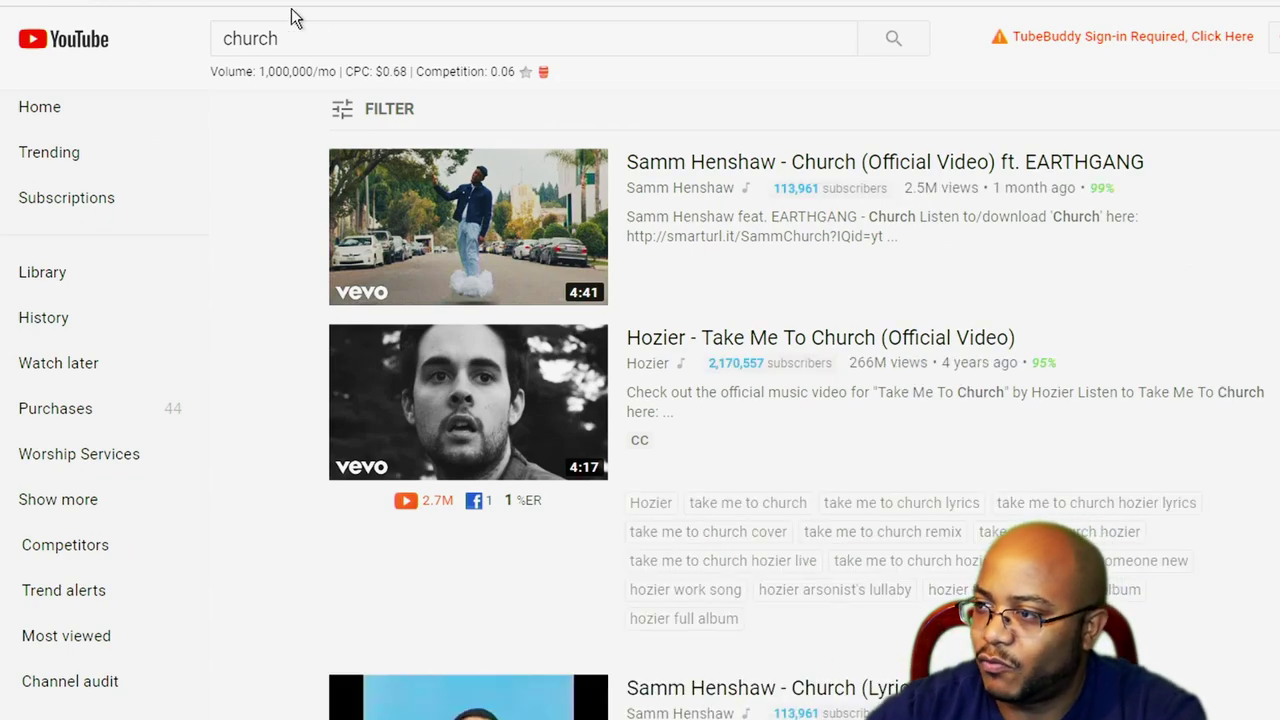
# Step: Scroll through the 'church' results and their tags, then select the query text again
pyautogui.scroll(-5, 800, 410)
pyautogui.scroll(-3, 800, 414)
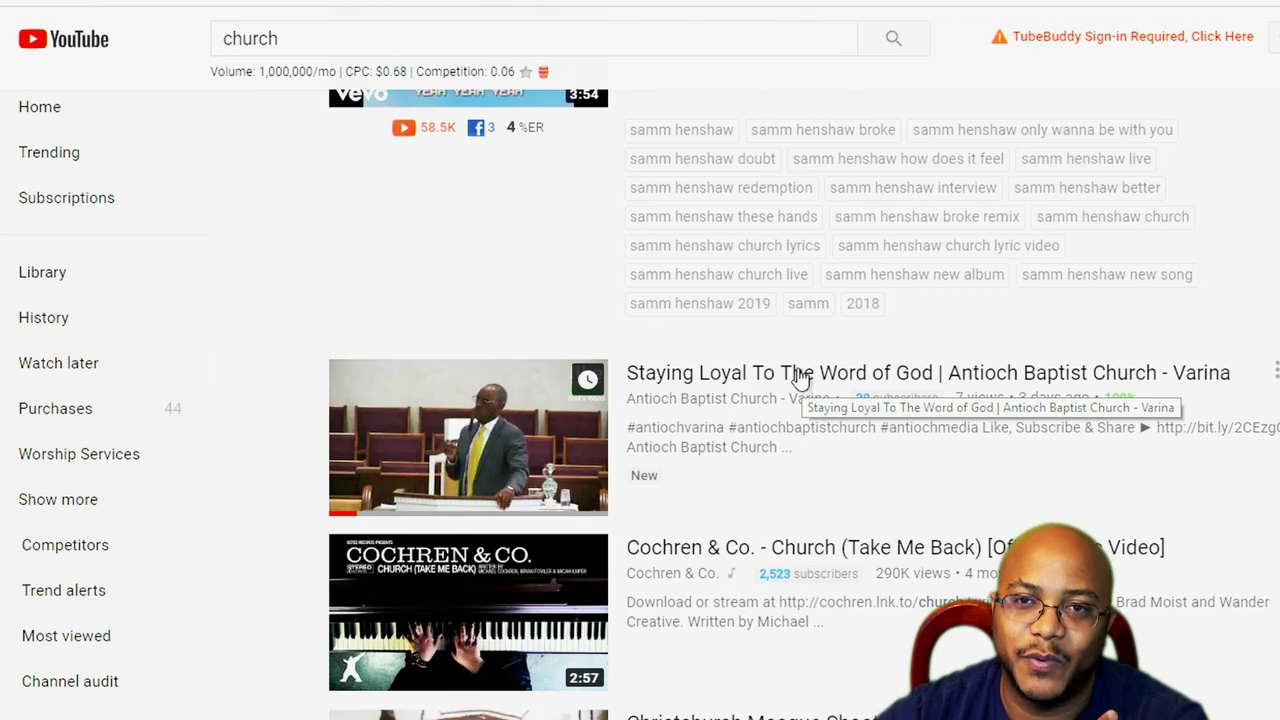
pyautogui.scroll(-3, 877, 475)
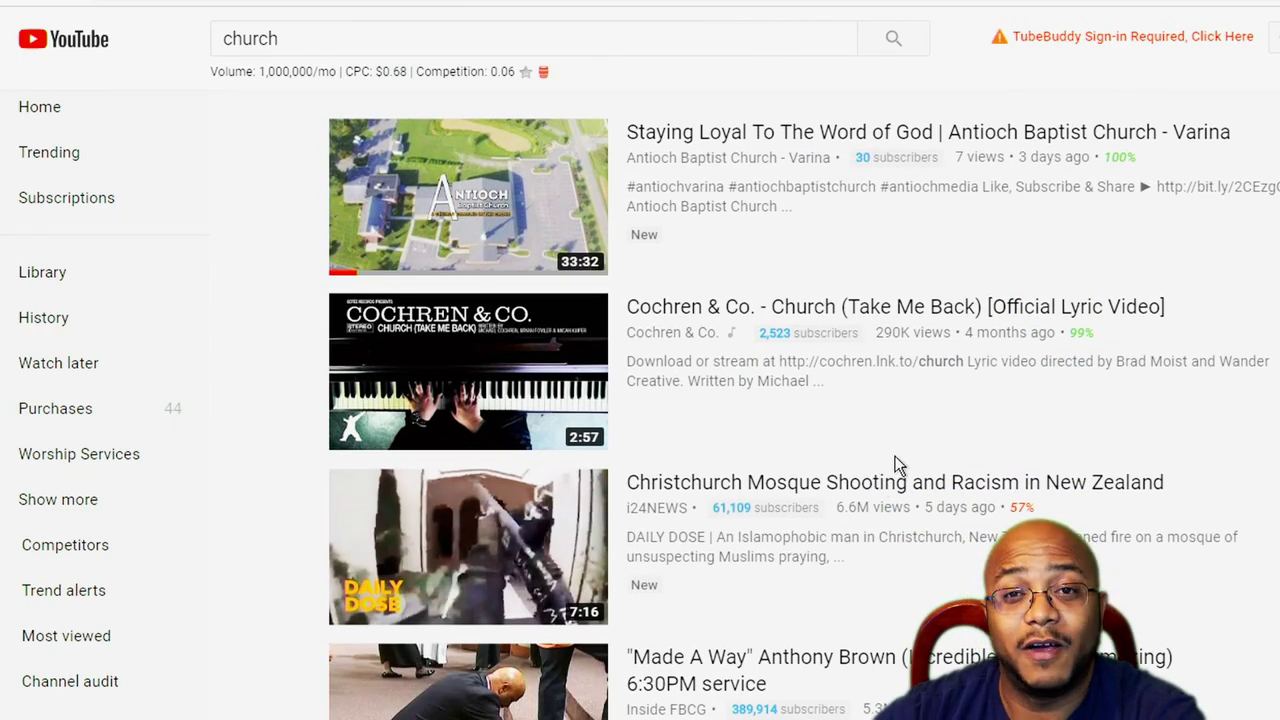
pyautogui.scroll(-10, 897, 456)
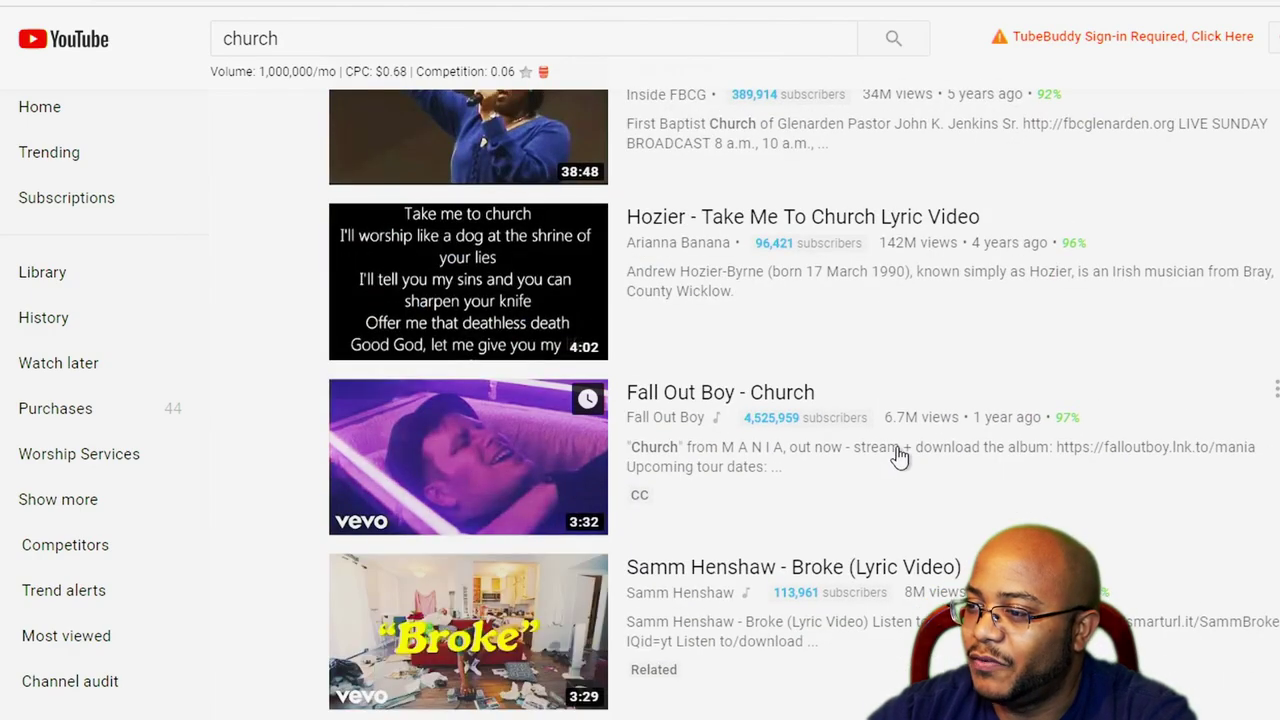
pyautogui.scroll(-6, 897, 456)
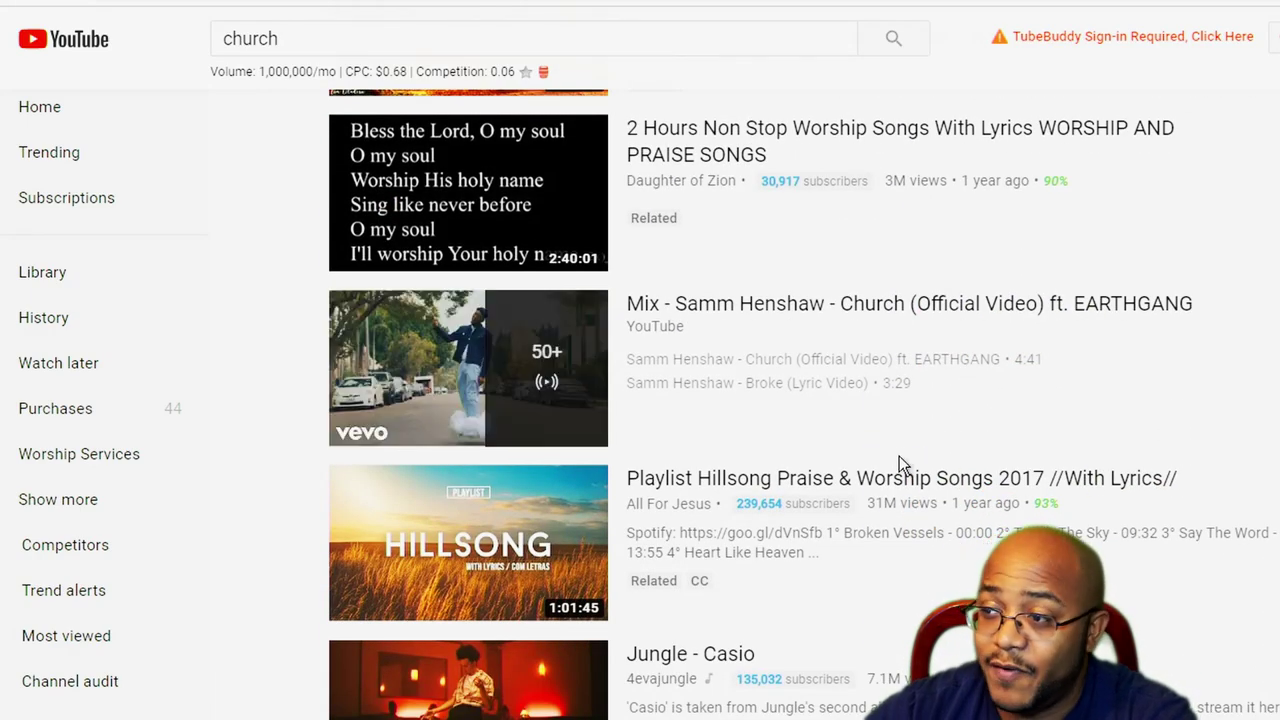
pyautogui.scroll(12, 899, 456)
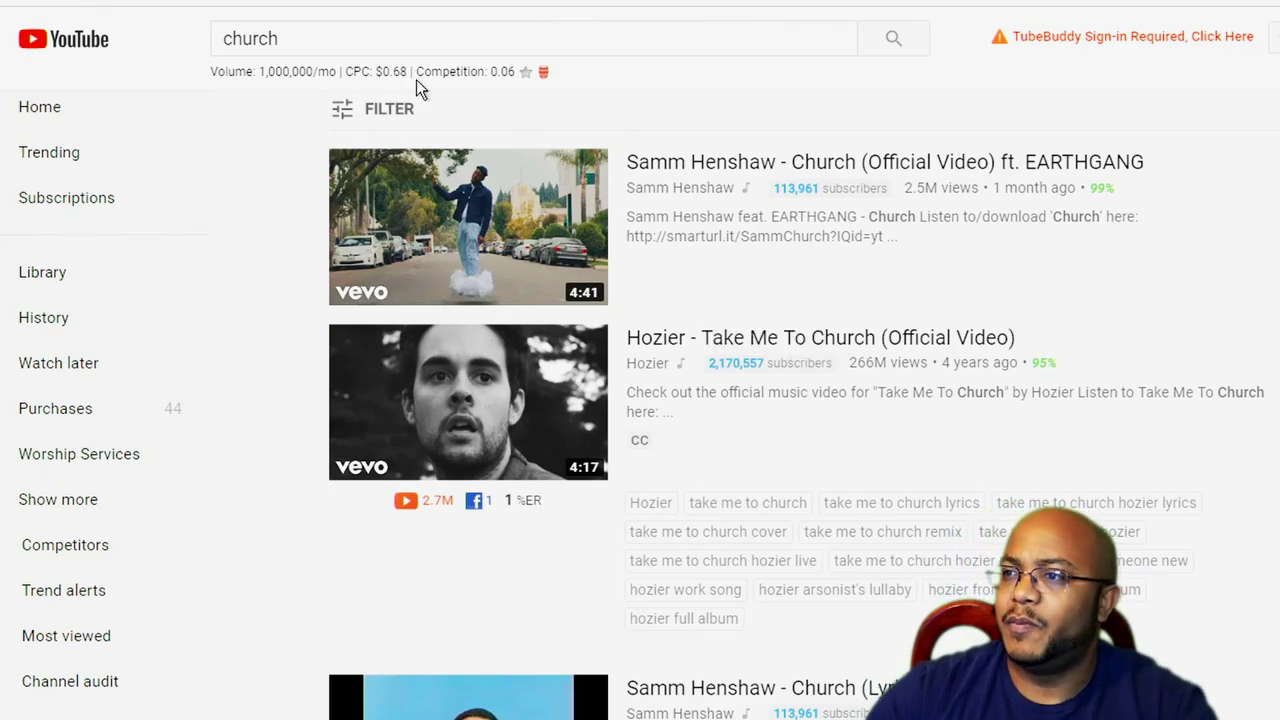
pyautogui.click(443, 43)
pyautogui.moveTo(443, 43); pyautogui.dragTo(200, 25)
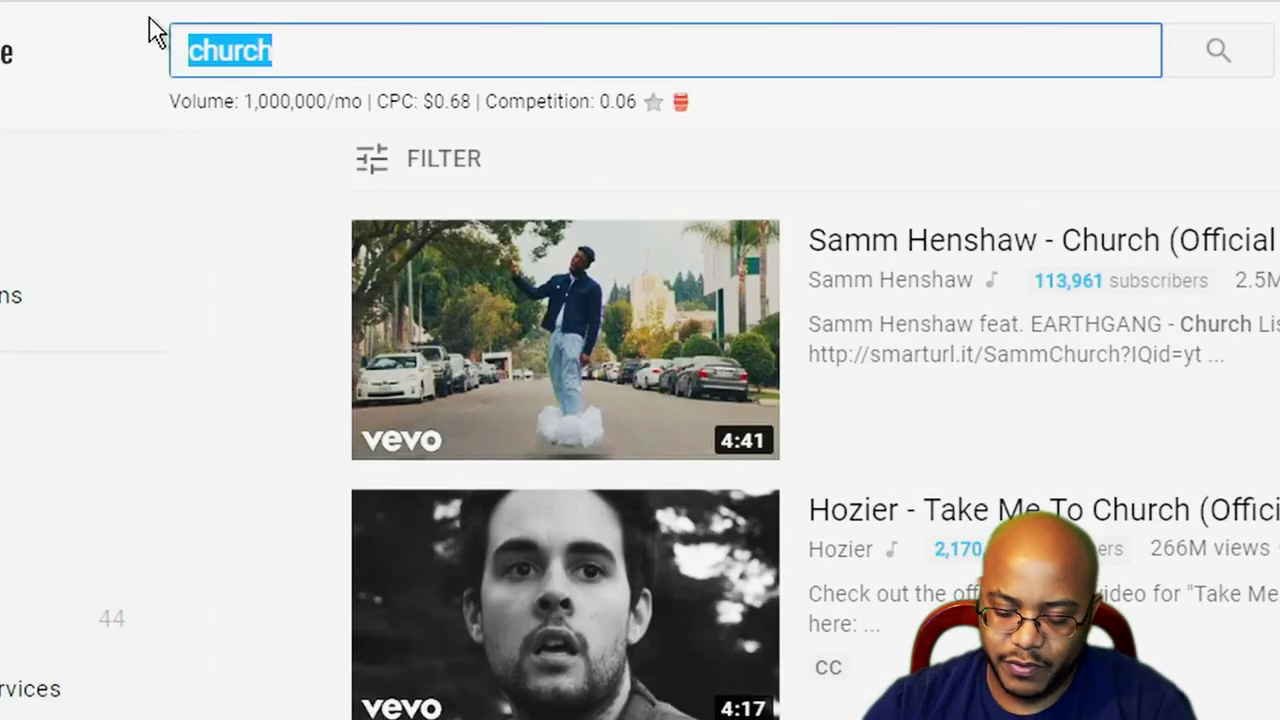
# Step: Enter 'online sermons' in the YouTube search to review its suggested phrases
pyautogui.write('online sermons')
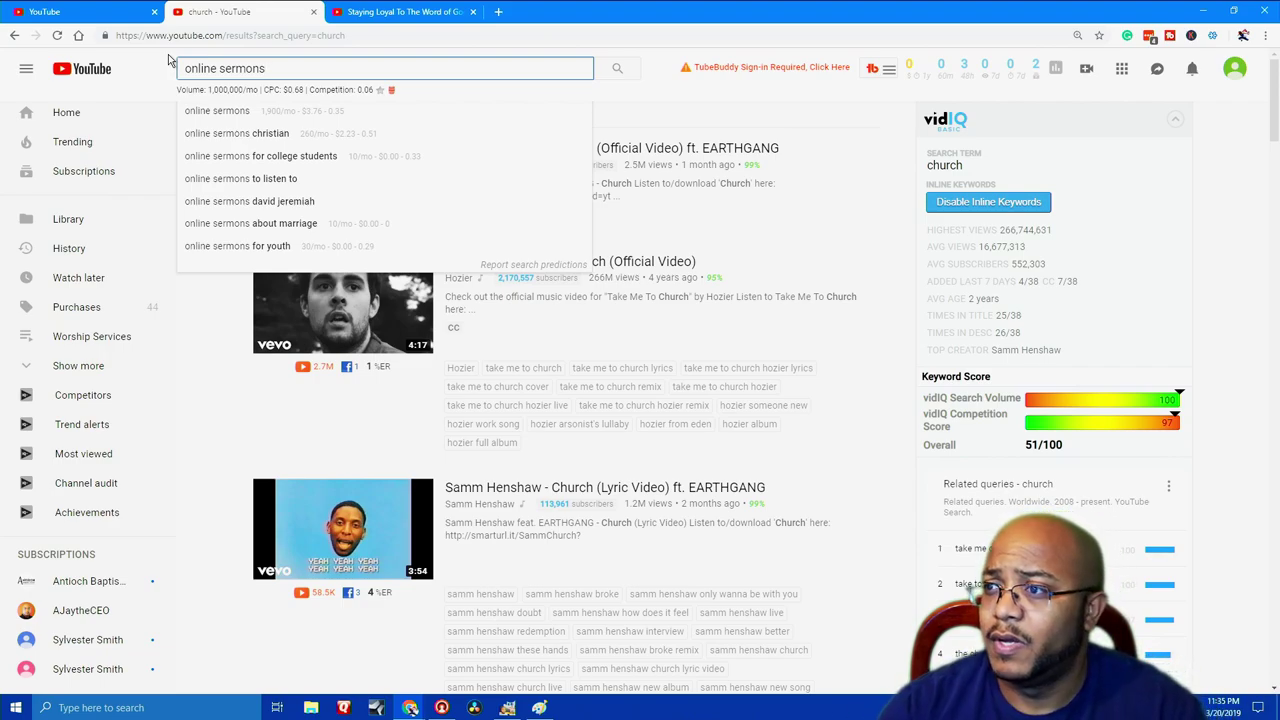
pyautogui.hotkey('ctrl', 'a')
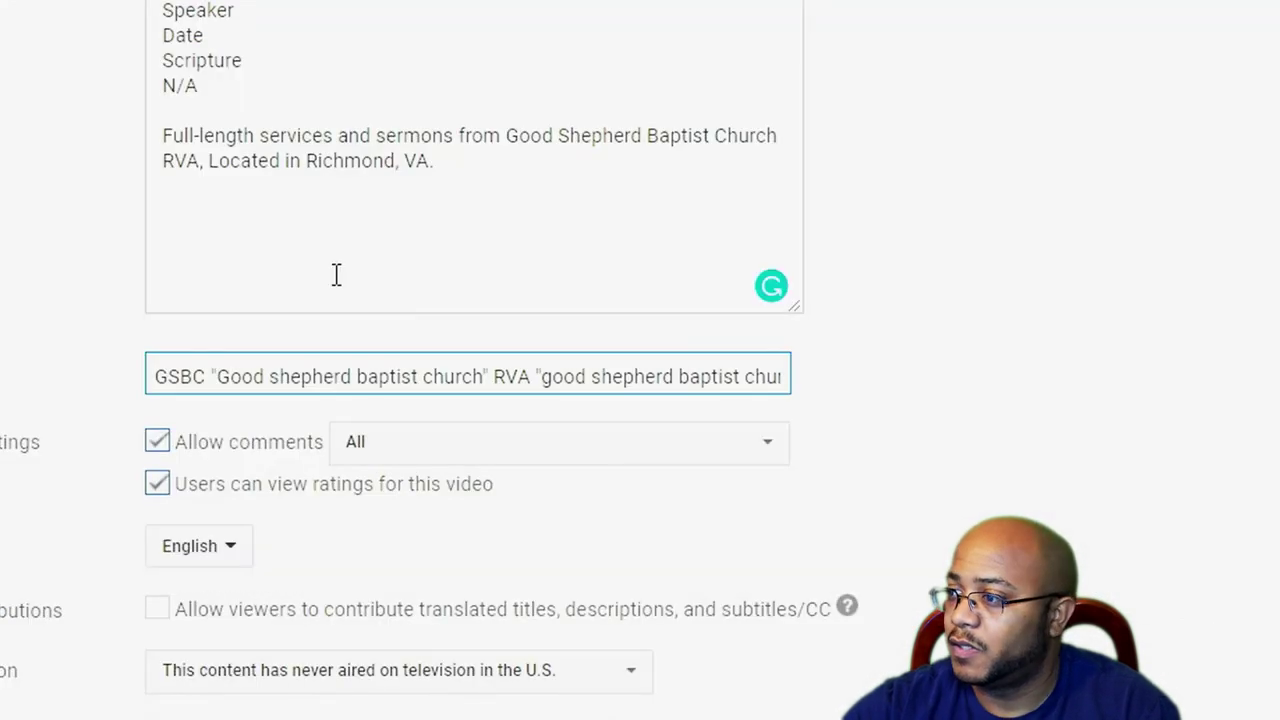
# Step: Append the tags "online sermons christian" and "online sermons to listen to" to the default tag list
pyautogui.click(634, 376)
pyautogui.press('End')
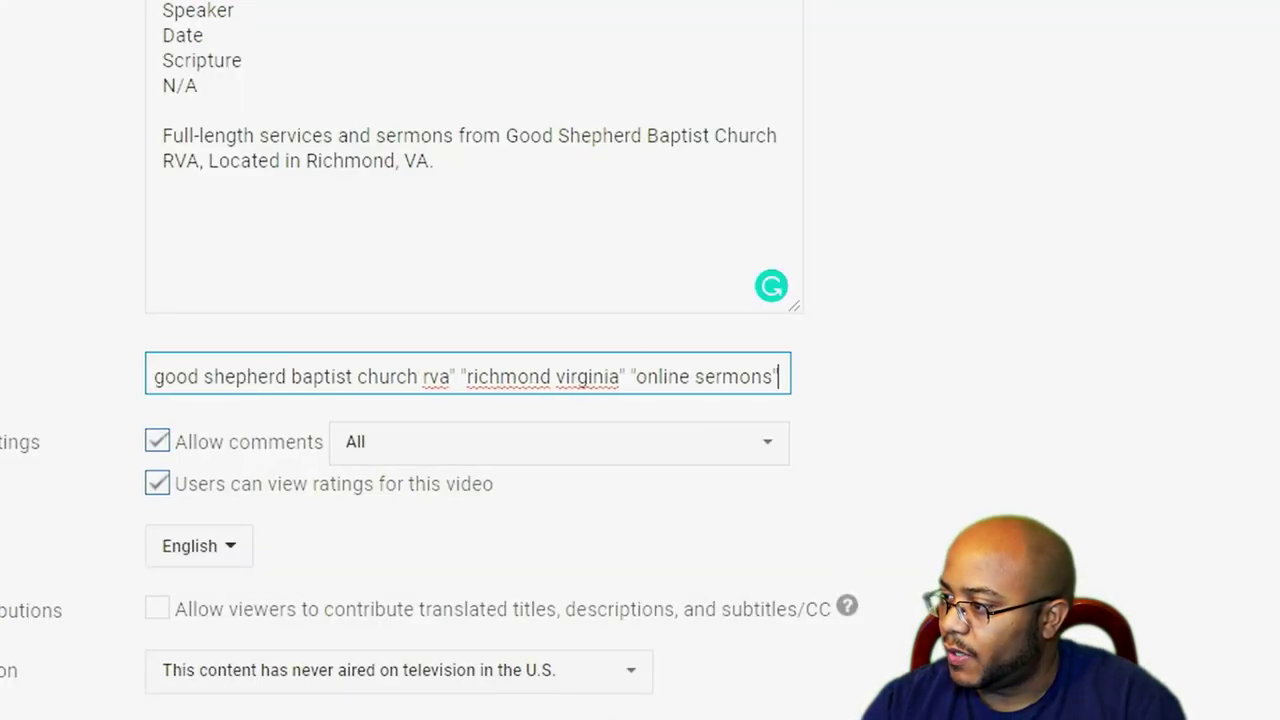
pyautogui.write('online sermons')
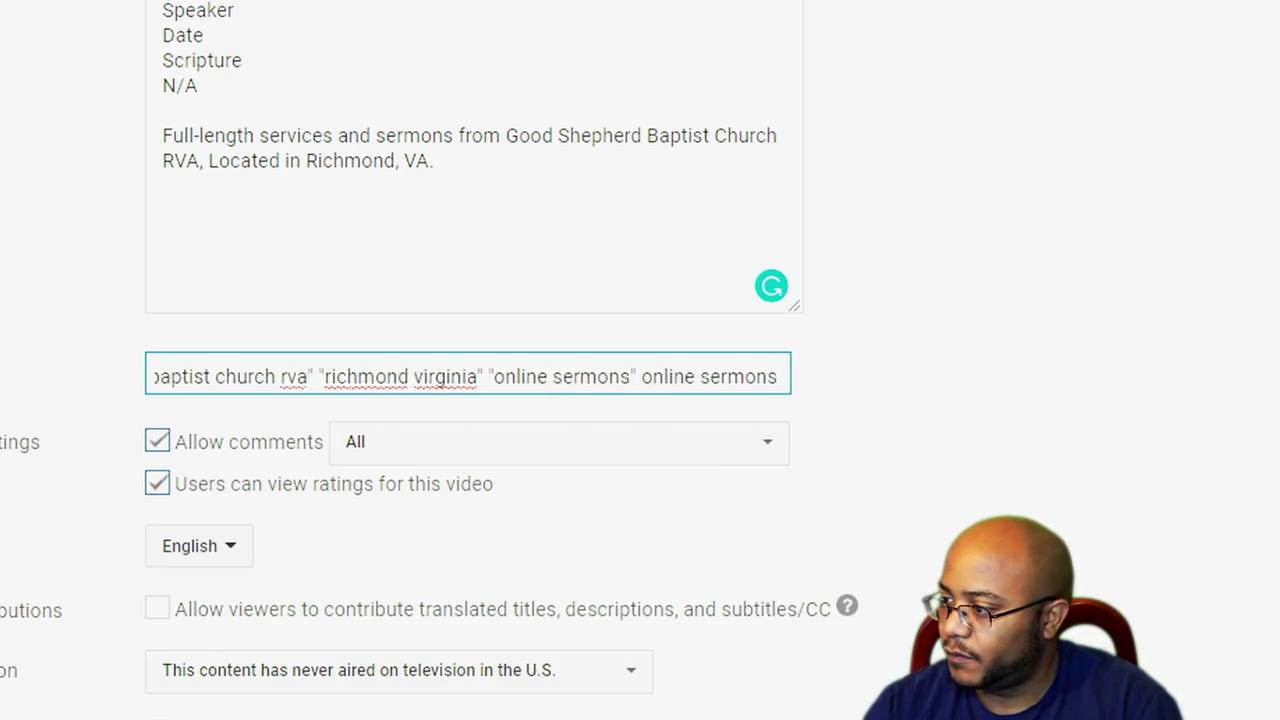
pyautogui.press('BackSpace')
pyautogui.press('BackSpace')
pyautogui.press('BackSpace')
pyautogui.press('BackSpace')
pyautogui.press('BackSpace')
pyautogui.press('BackSpace')
pyautogui.press('BackSpace')
pyautogui.press('BackSpace')
pyautogui.press('BackSpace')
pyautogui.press('BackSpace')
pyautogui.press('BackSpace')
pyautogui.press('BackSpace')
pyautogui.press('BackSpace')
pyautogui.press('BackSpace')
pyautogui.press('BackSpace')
pyautogui.write('"online sermons')
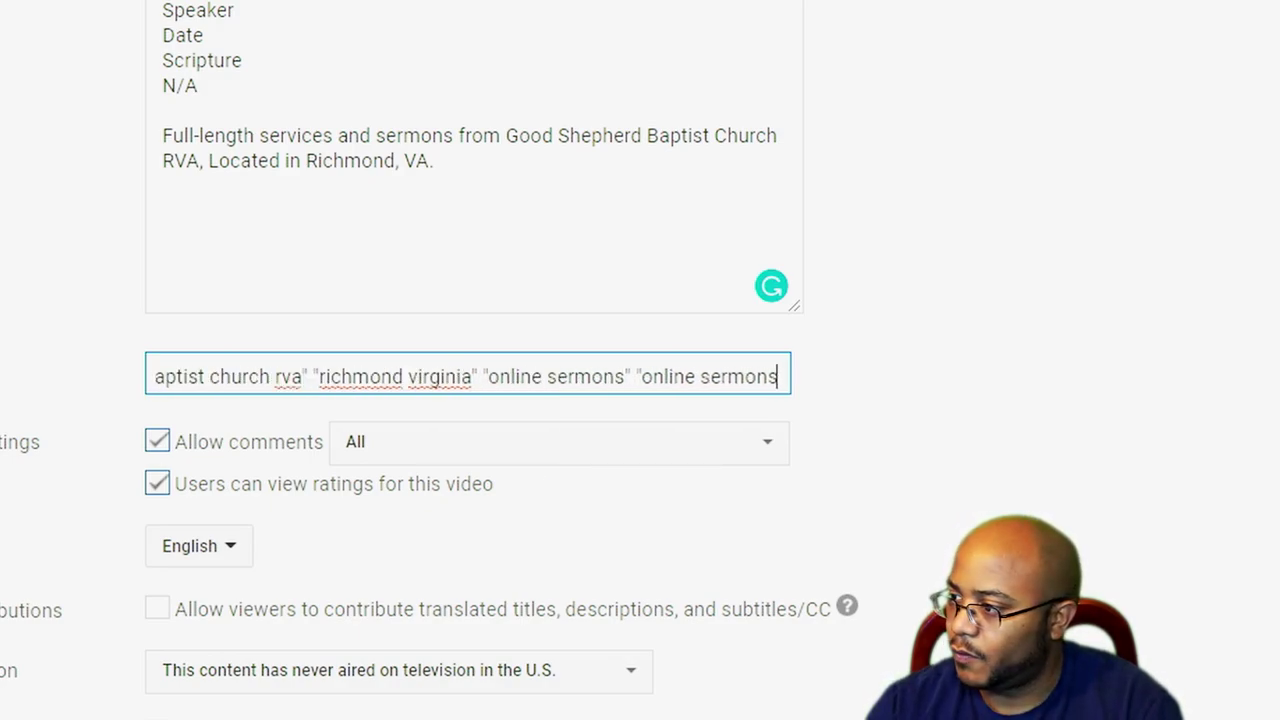
pyautogui.write(' chris')
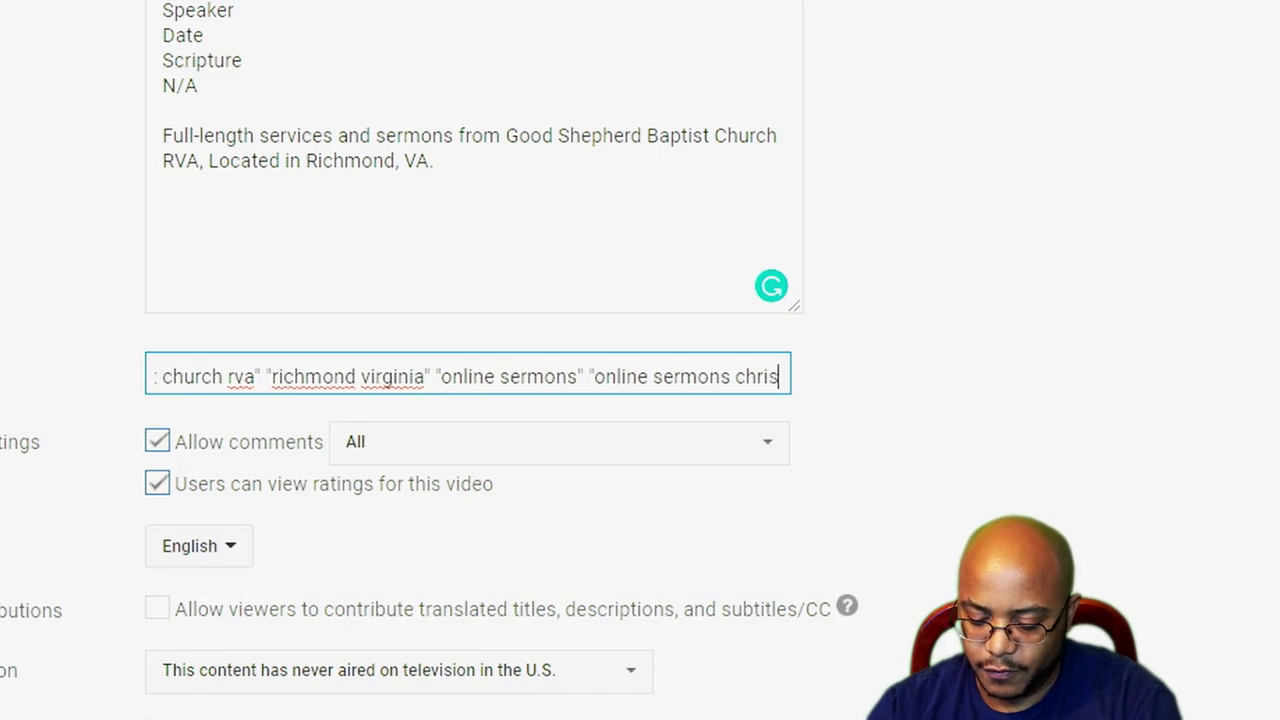
pyautogui.write('tian" ')
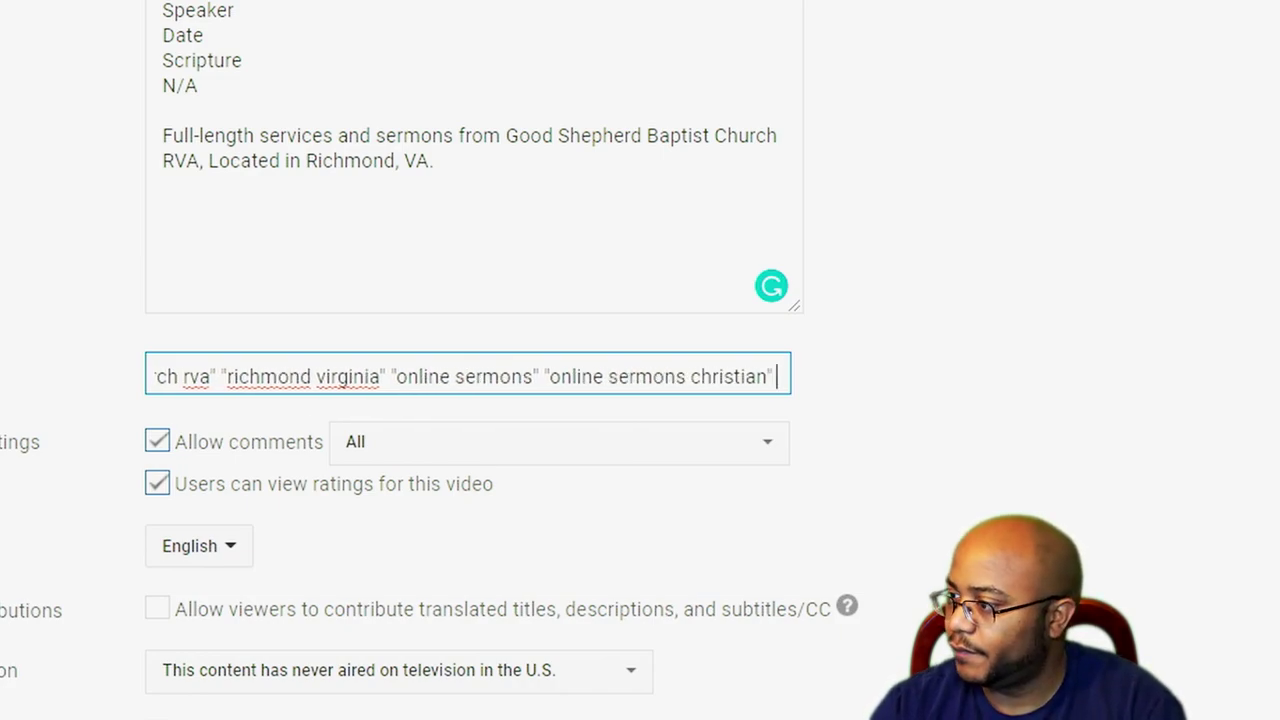
pyautogui.write('"online sermons')
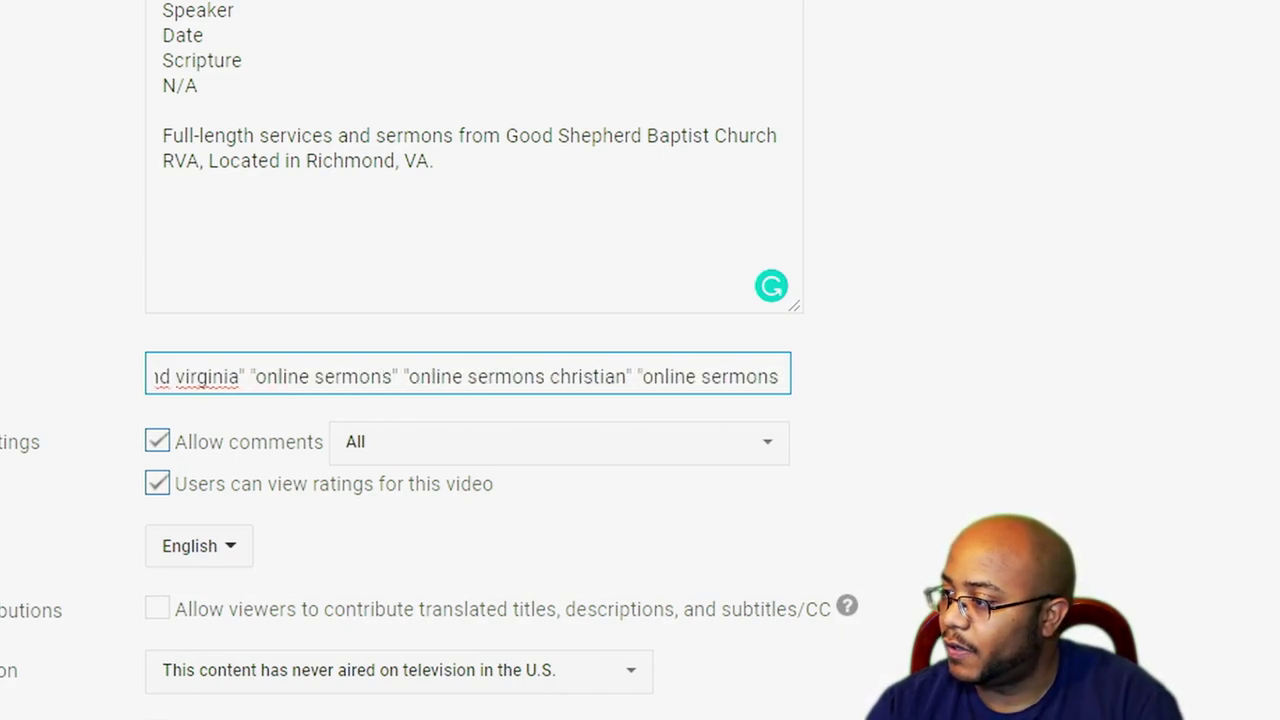
pyautogui.write(' to listen t')
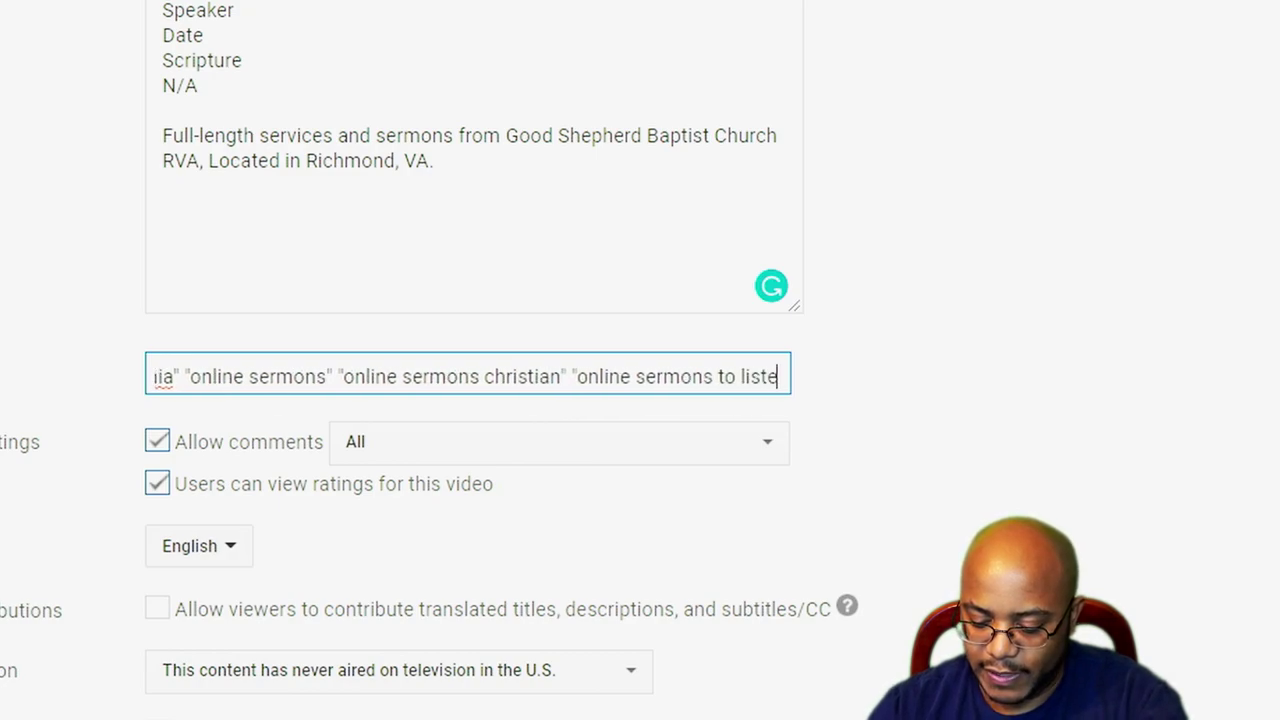
pyautogui.write('o"')
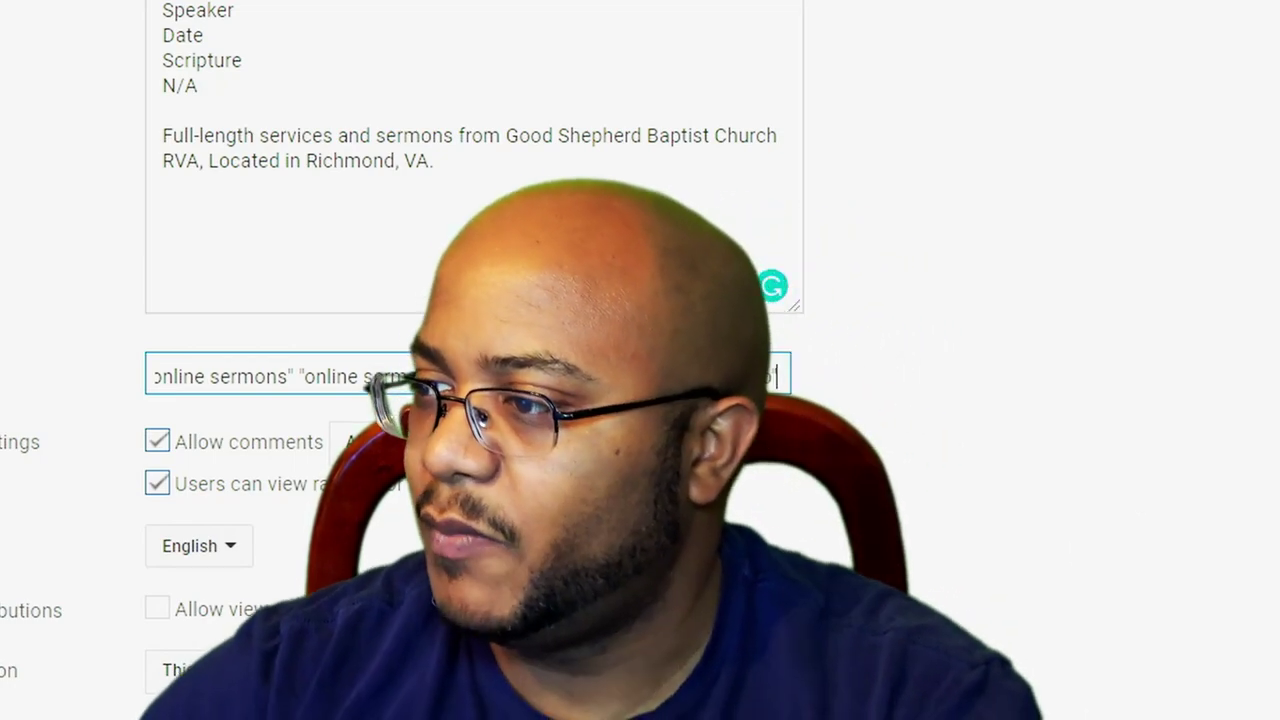
# Step: Select and copy the whole templated default description
pyautogui.moveTo(440, 195); pyautogui.dragTo(234, 10)
pyautogui.hotkey('ctrl', 'c')
pyautogui.hotkey('ctrl', 'a')
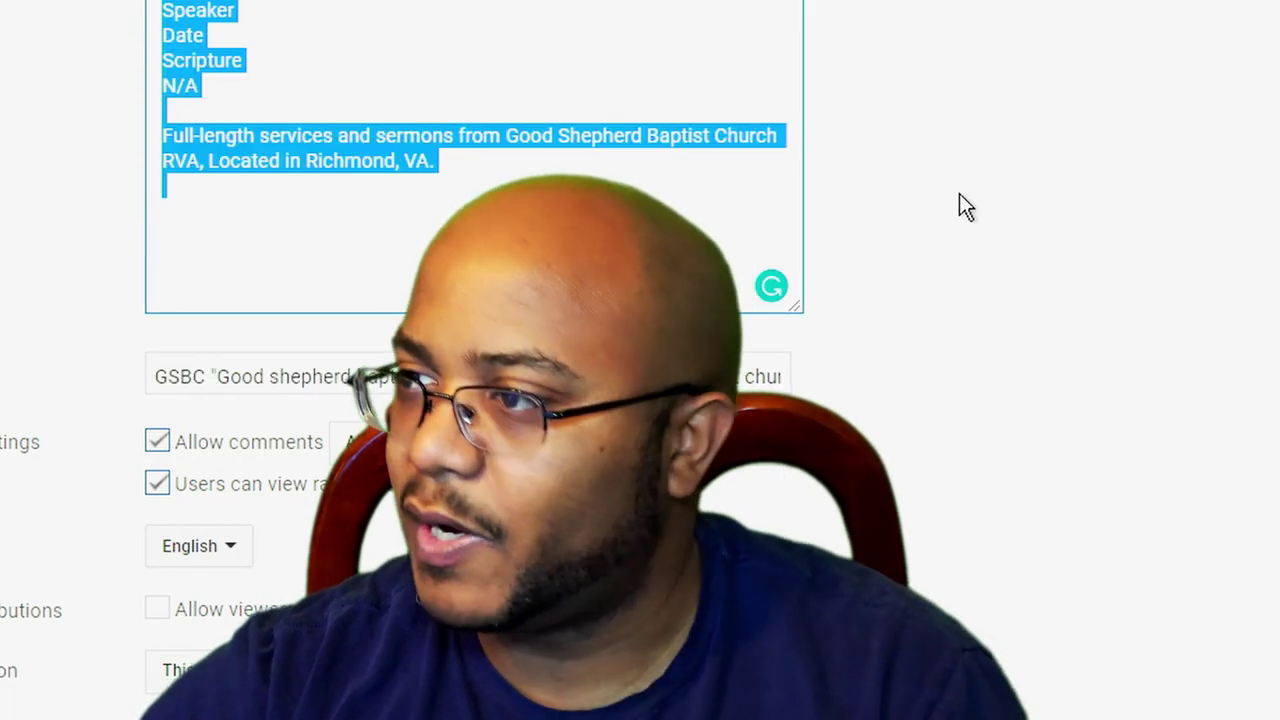
pyautogui.scroll(3, 1000, 150)
pyautogui.click(1088, 75)
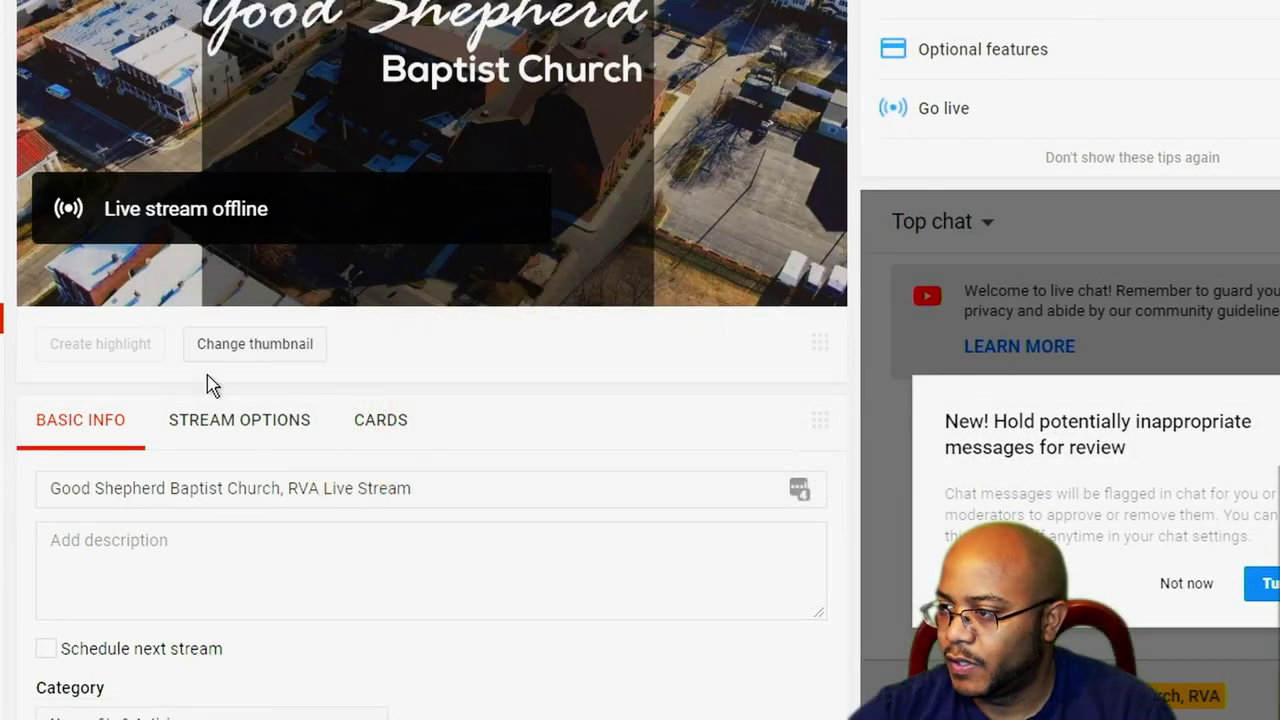
# Step: Paste the template into the live stream description, enlarge the box and remove the trailing blank line
pyautogui.scroll(-3, 358, 470)
pyautogui.click(167, 280)
pyautogui.hotkey('ctrl', 'v')
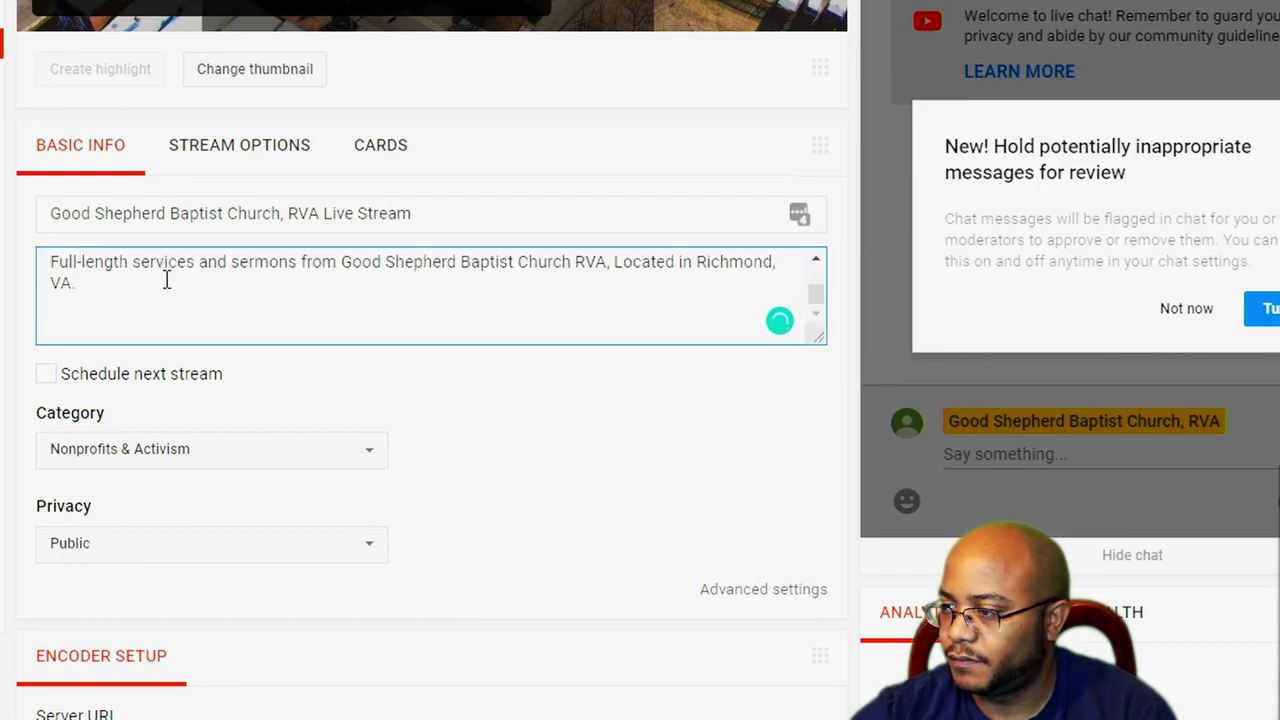
pyautogui.hotkey('ctrl', 'v')
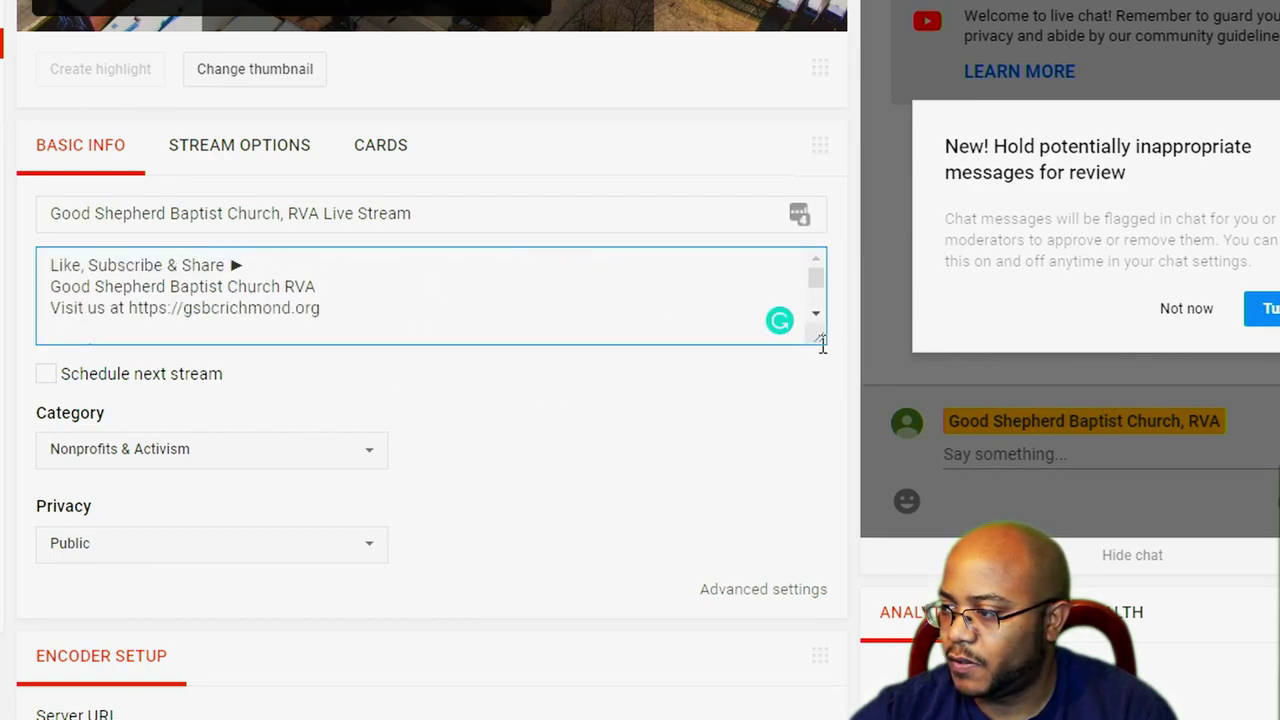
pyautogui.moveTo(826, 346); pyautogui.dragTo(840, 660)
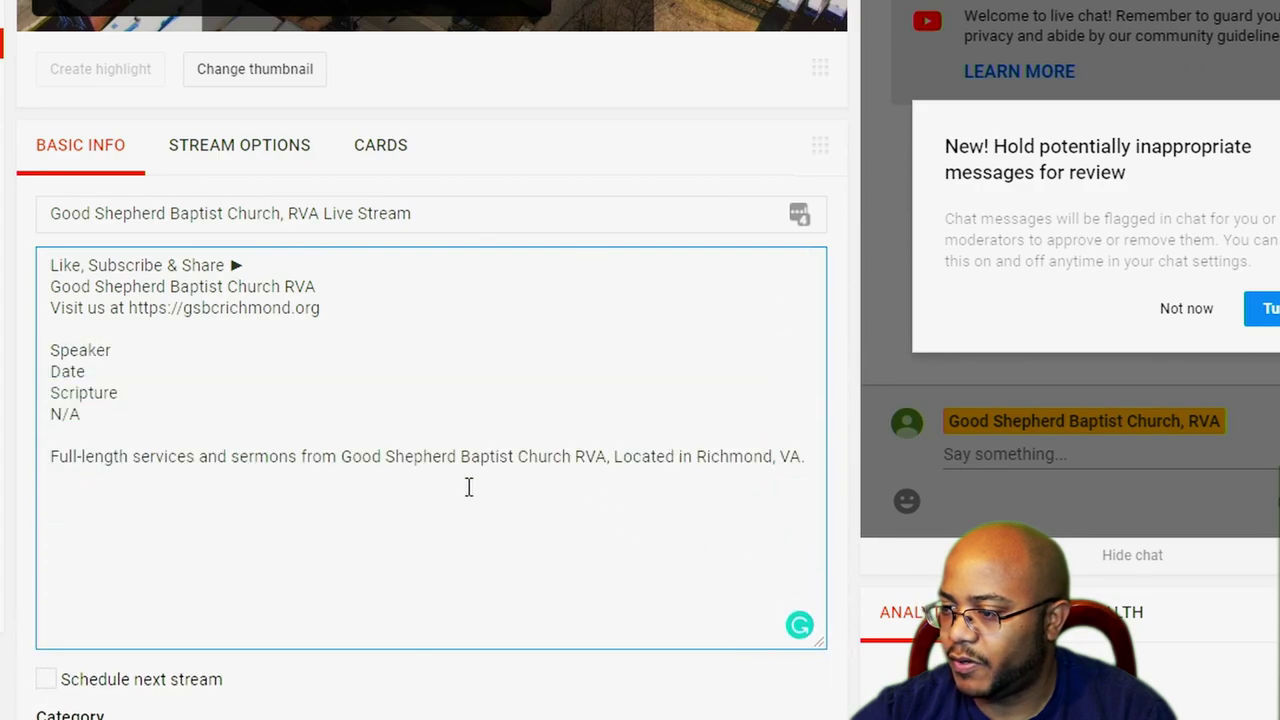
pyautogui.click(465, 487)
pyautogui.press('BackSpace')
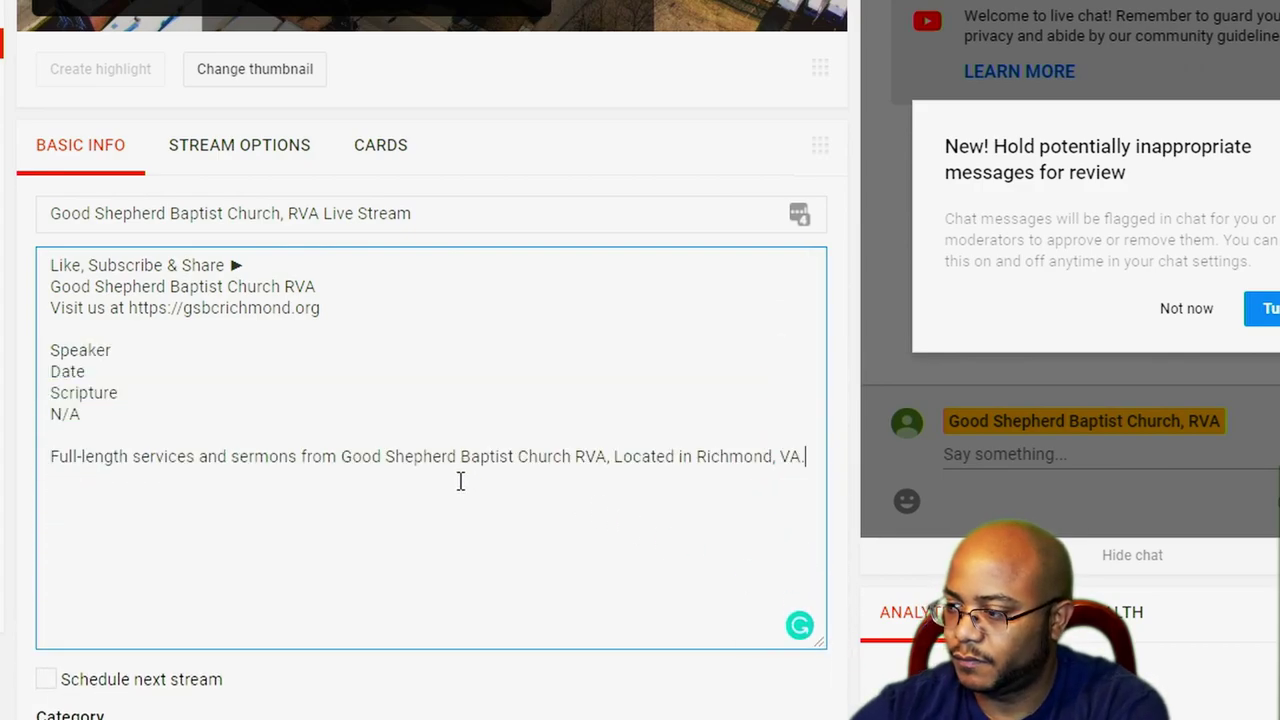
pyautogui.scroll(3, 586, 423)
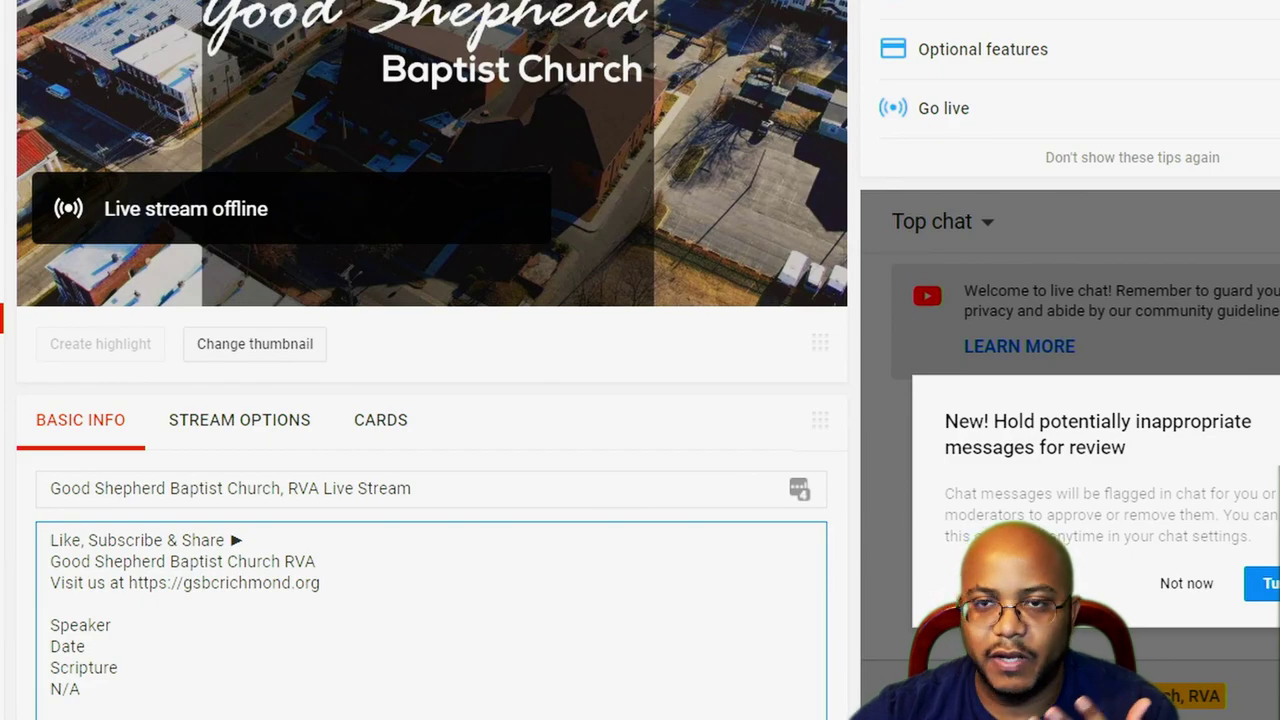